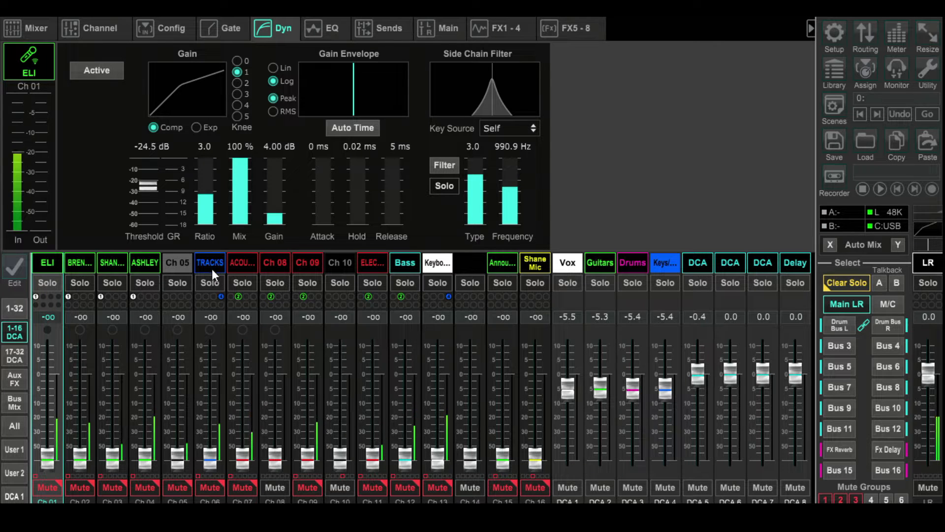
# Unmute the TRACKS channel, raise its fader to about -0.5 dB, toggle its mute off and on, and pull the fader back down
pyautogui.click(211, 487)
pyautogui.moveTo(204, 456); pyautogui.dragTo(214, 373)
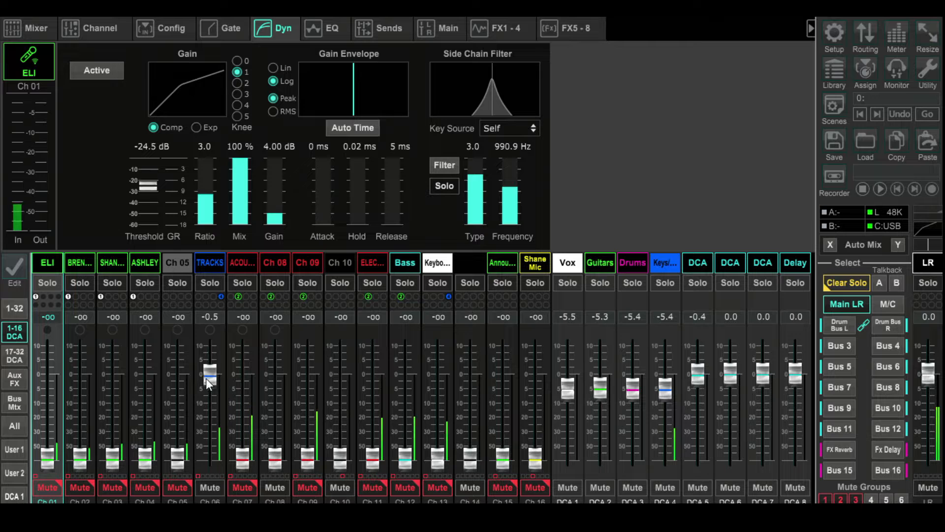
pyautogui.click(211, 488)
pyautogui.click(211, 484)
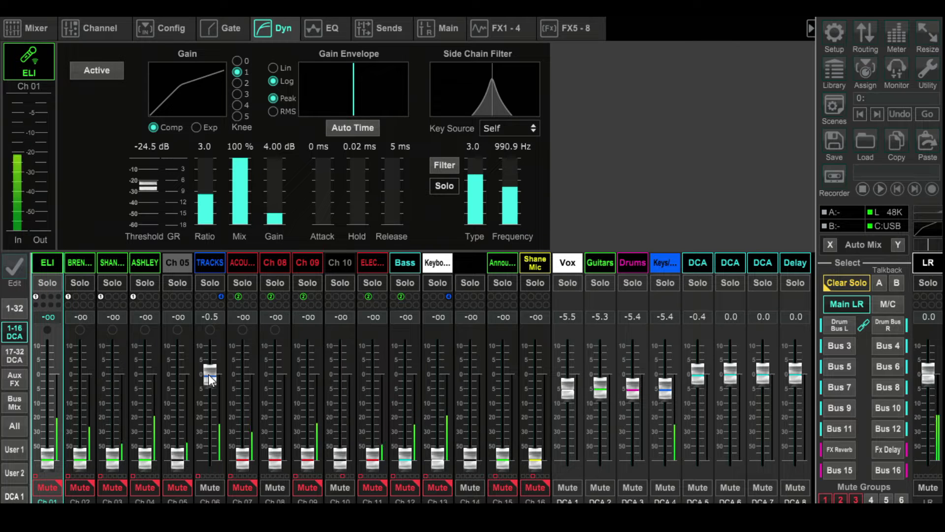
pyautogui.moveTo(208, 374); pyautogui.dragTo(222, 418)
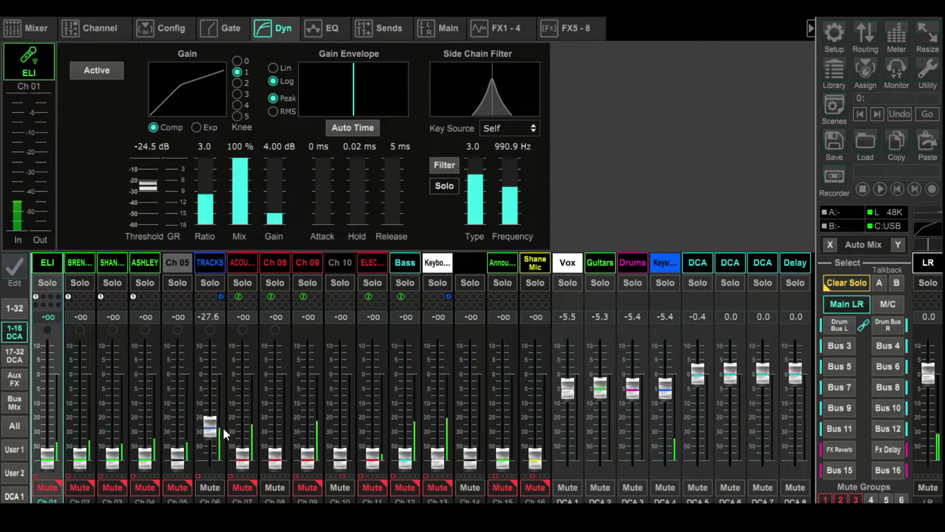
# Among channels 17-32, raise the MD-mic fader to about -0.7 dB and pull it fully back down
pyautogui.click(12, 358)
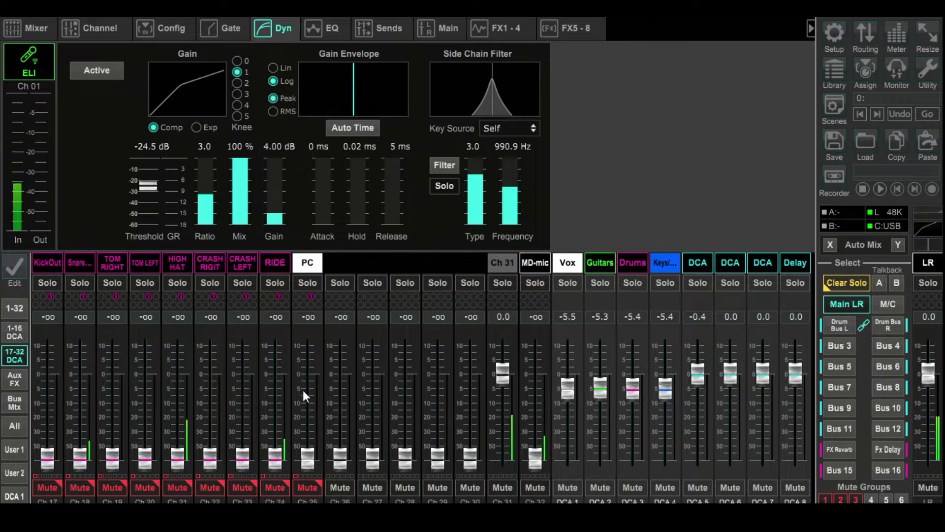
pyautogui.moveTo(531, 459); pyautogui.dragTo(536, 375)
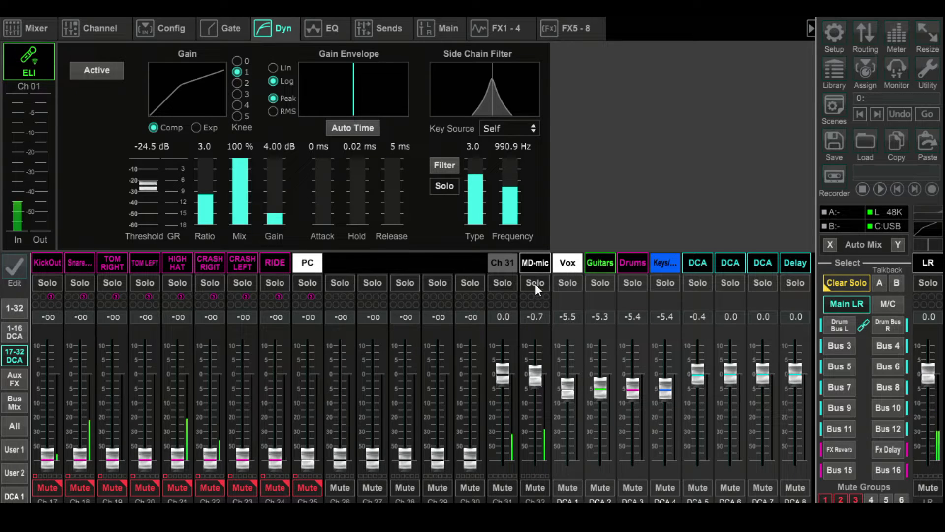
pyautogui.moveTo(537, 373); pyautogui.dragTo(539, 471)
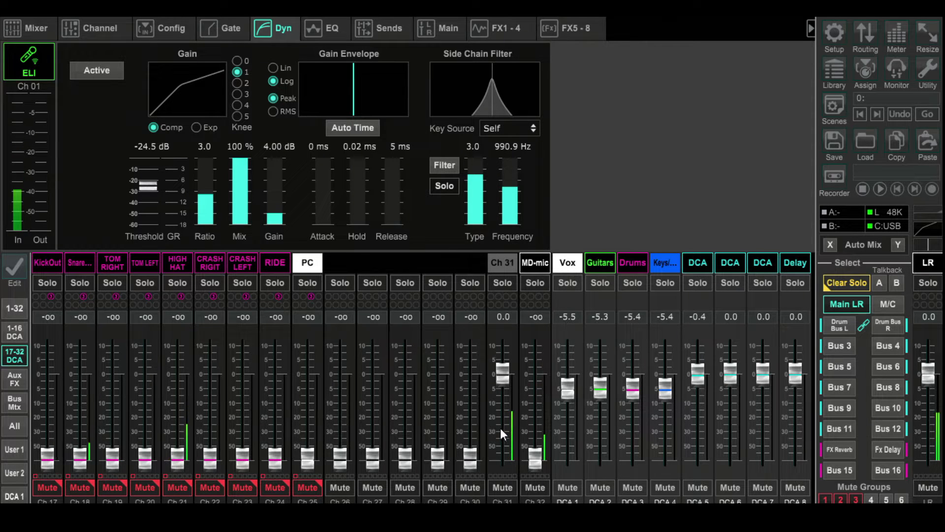
# Unmute the snare and both tom channels, and release mute group 1 to unmute the remaining drum channels
pyautogui.click(69, 485)
pyautogui.click(106, 490)
pyautogui.click(140, 490)
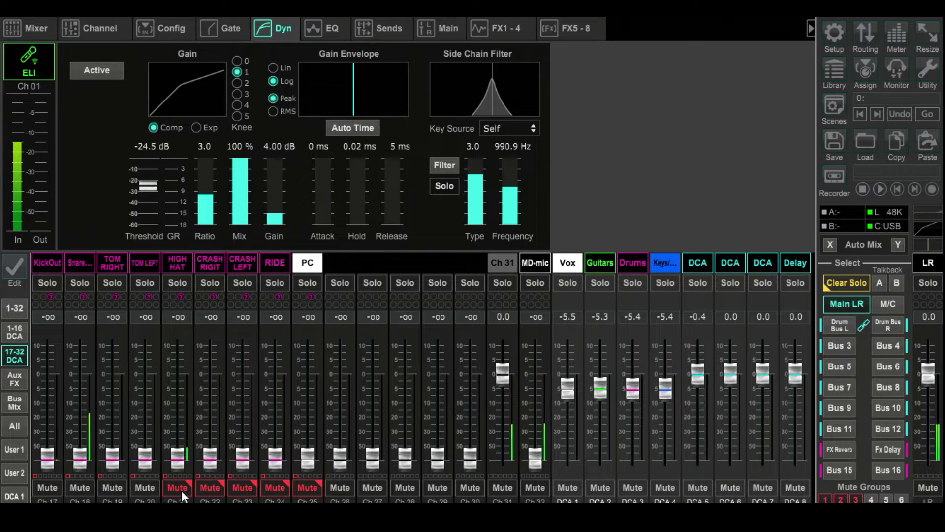
pyautogui.click(825, 499)
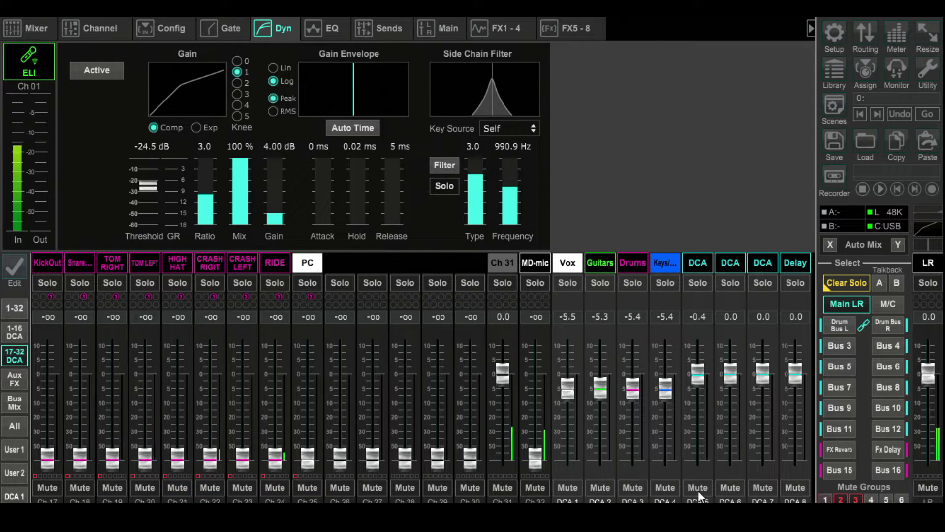
# Raise the KickOut fader to about -0.2 dB and compare the mix with the kick muted and unmuted
pyautogui.moveTo(47, 456); pyautogui.dragTo(47, 371)
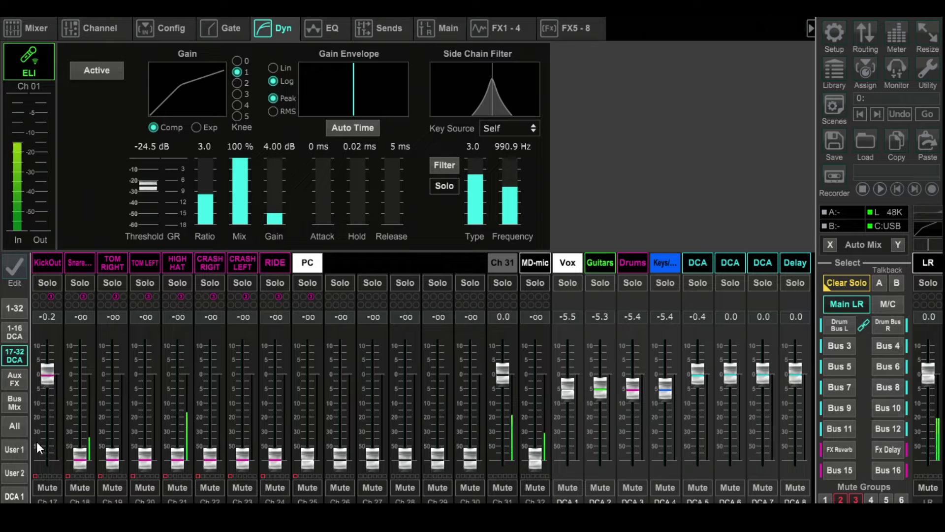
pyautogui.click(45, 486)
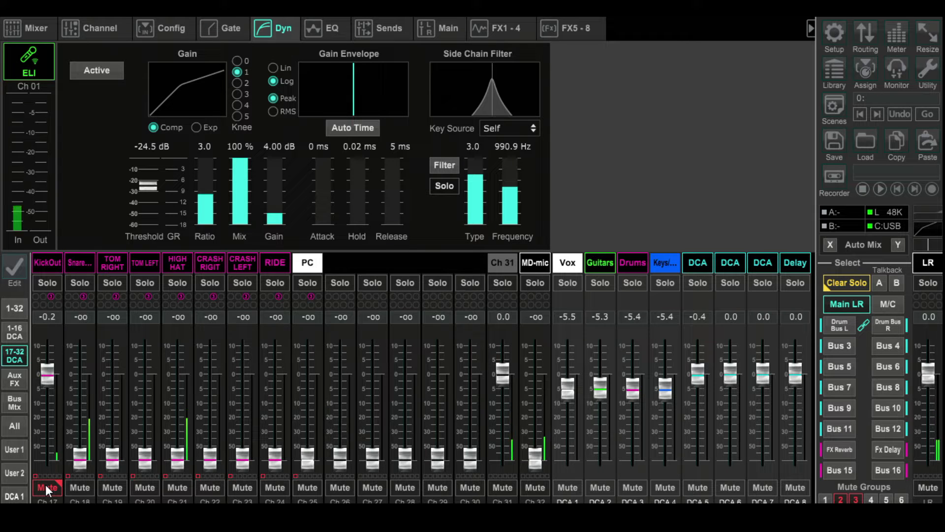
pyautogui.click(45, 484)
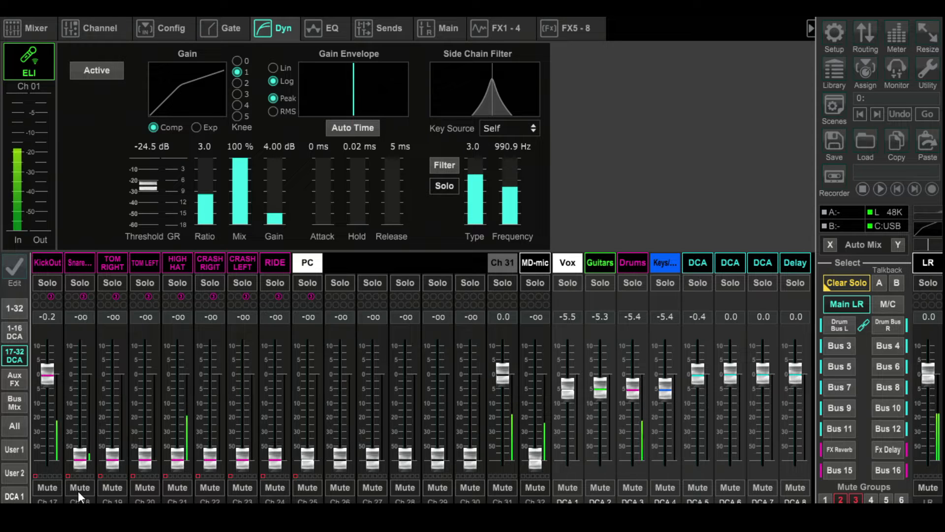
# Raise the snare fader to 0.0 dB and the high hat fader to about -16.4 dB
pyautogui.moveTo(76, 465); pyautogui.dragTo(72, 376)
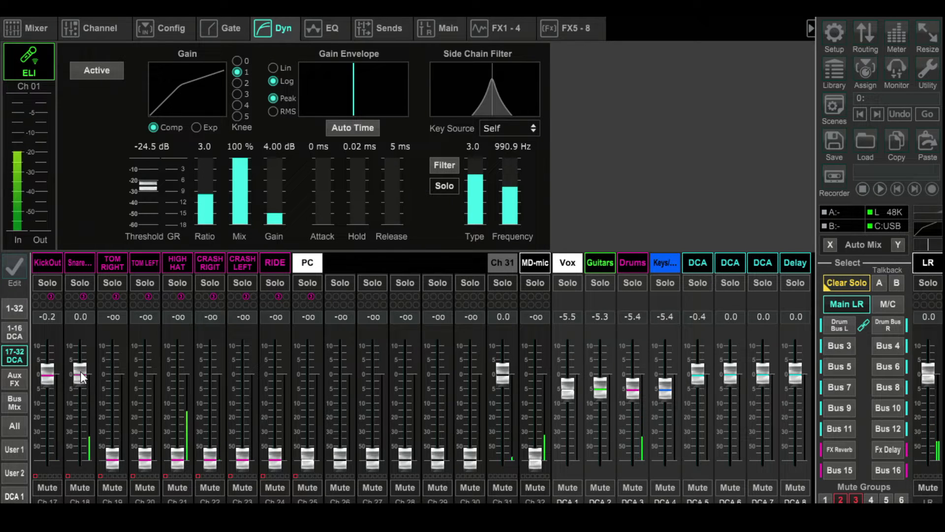
pyautogui.moveTo(175, 462); pyautogui.dragTo(181, 413)
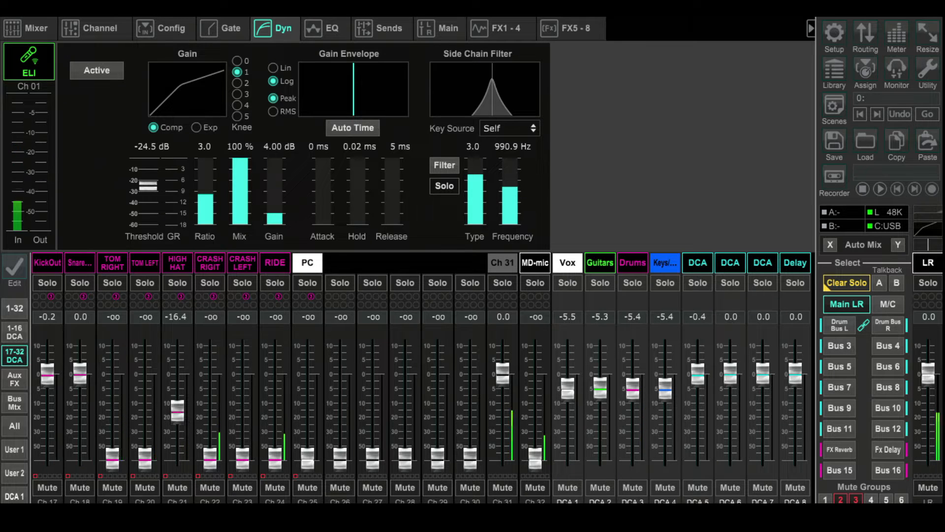
# Engage mute group 1, select the KickOut channel to show its dynamics, and release the mute group again
pyautogui.click(828, 499)
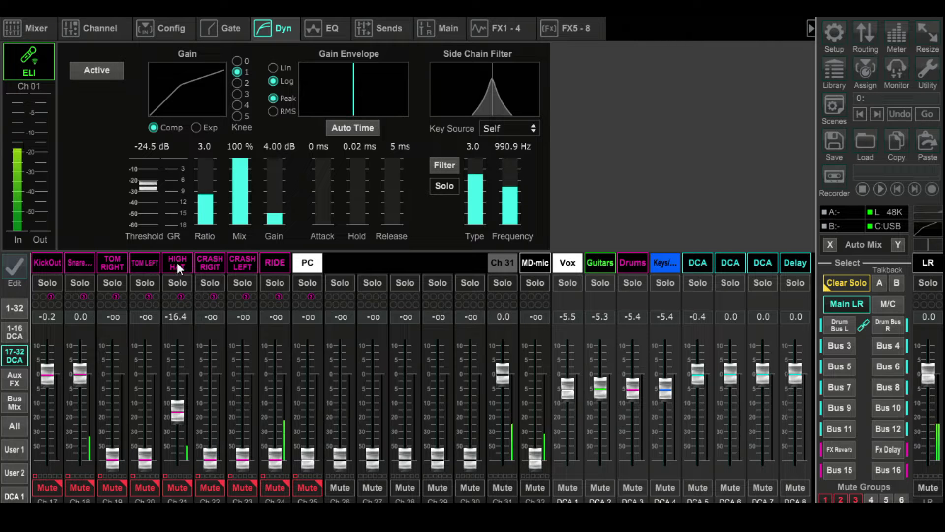
pyautogui.click(49, 262)
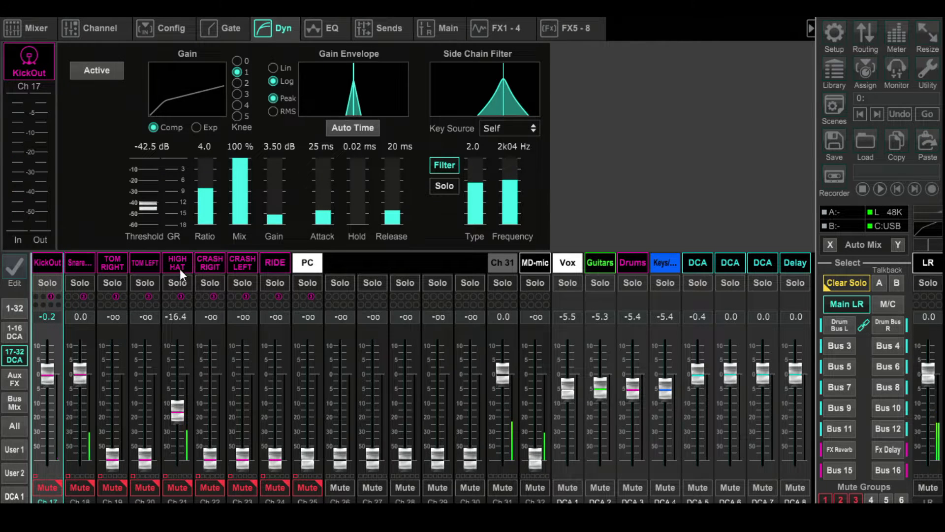
pyautogui.click(826, 499)
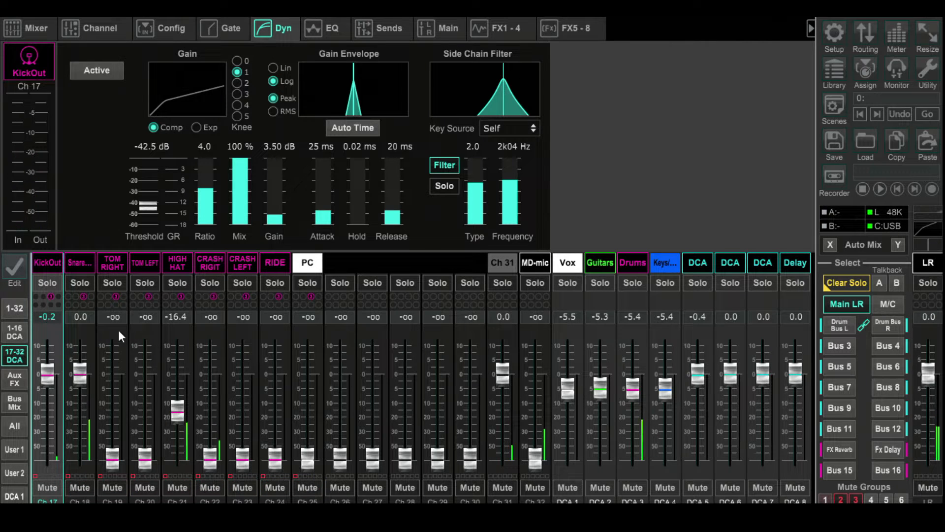
# Set the faders to about -20.3 dB for high hat, -1.0 for both crashes, -0.5 for ride, -4.9 for tom right and -4.2 for tom left
pyautogui.moveTo(176, 408); pyautogui.dragTo(178, 414)
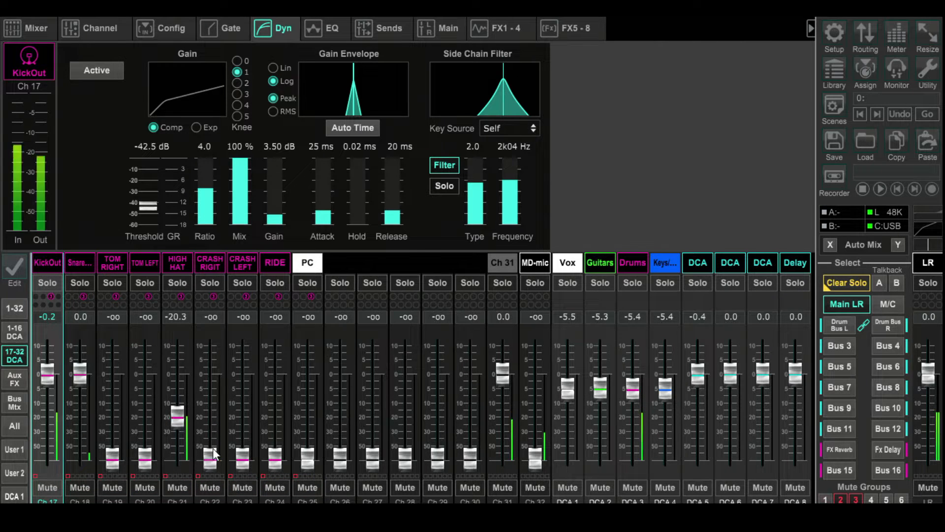
pyautogui.moveTo(212, 456); pyautogui.dragTo(211, 382)
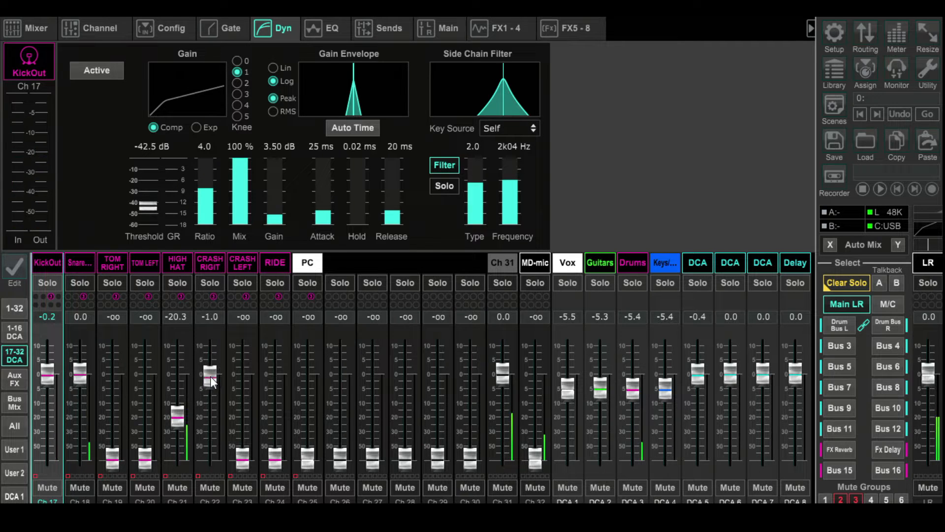
pyautogui.moveTo(242, 458); pyautogui.dragTo(243, 370)
pyautogui.moveTo(279, 459); pyautogui.dragTo(286, 374)
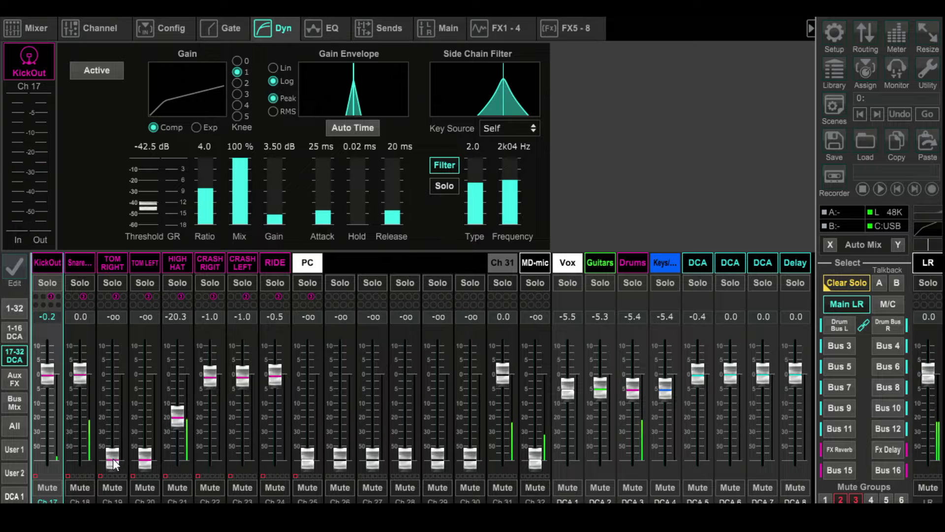
pyautogui.moveTo(112, 456); pyautogui.dragTo(120, 390)
pyautogui.moveTo(144, 457); pyautogui.dragTo(145, 387)
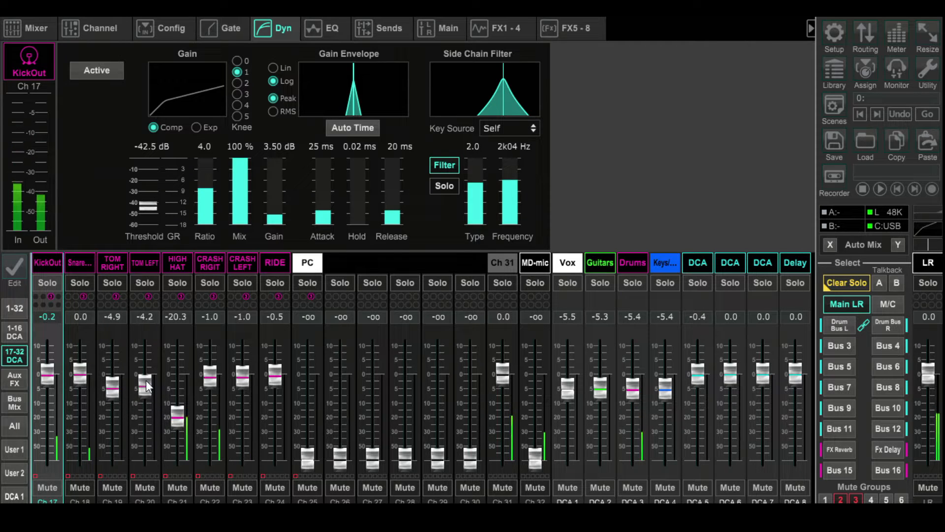
# Raise the Bass fader to about -7.6 dB and the keyboard fader to about -14.4 dB, engaging and releasing mute group 1 in between
pyautogui.click(14, 332)
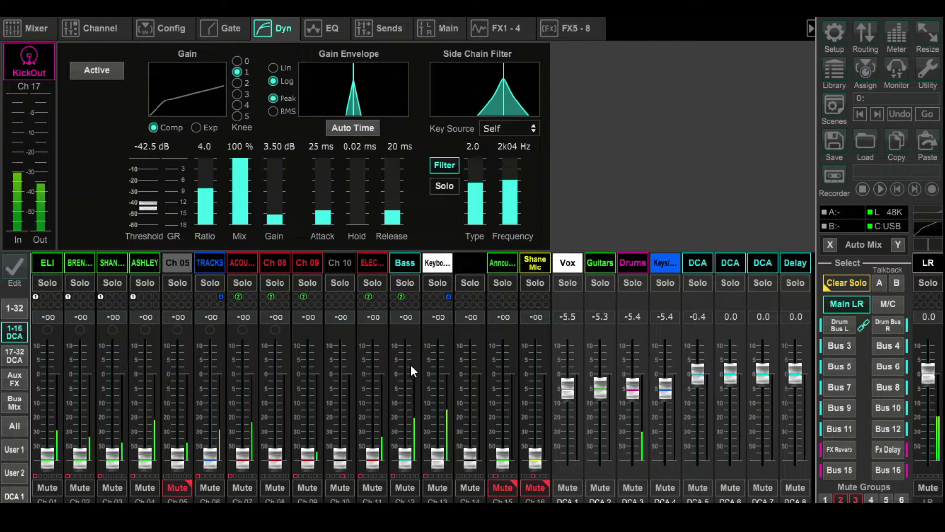
pyautogui.moveTo(402, 459); pyautogui.dragTo(408, 395)
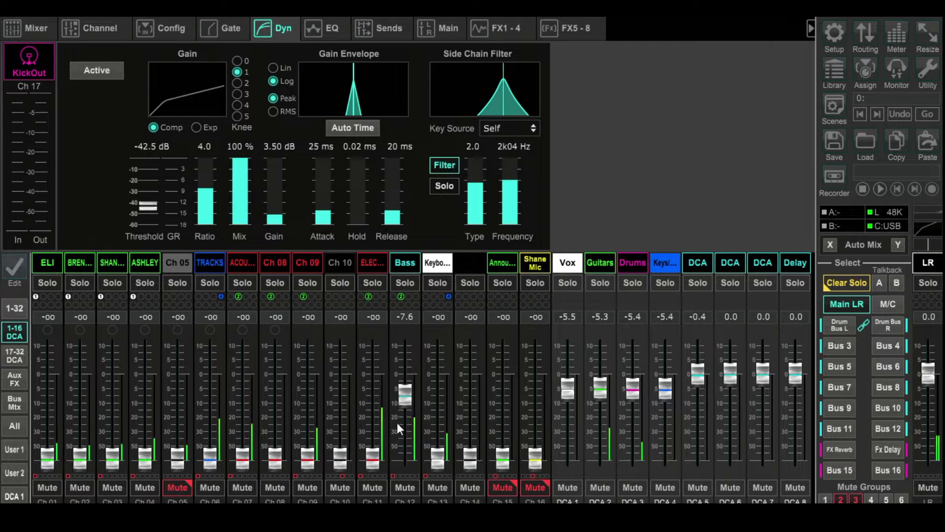
pyautogui.click(825, 500)
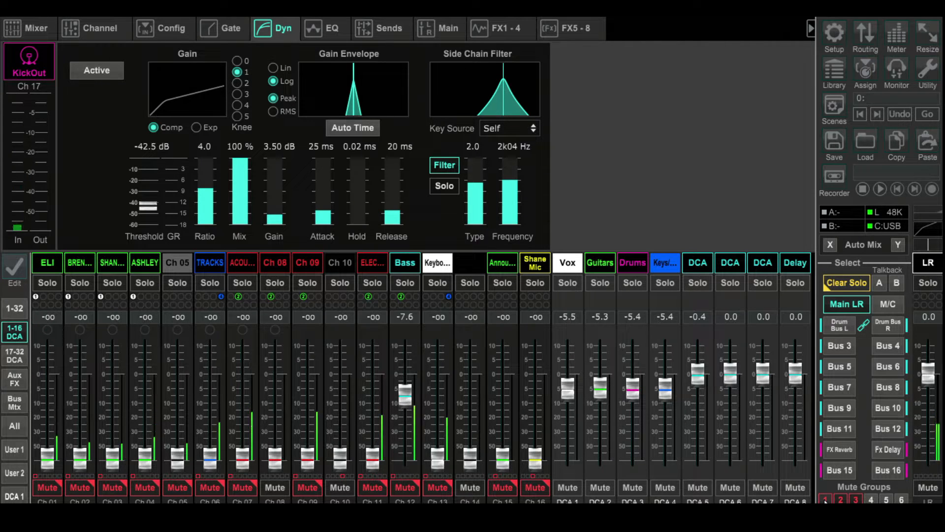
pyautogui.click(826, 500)
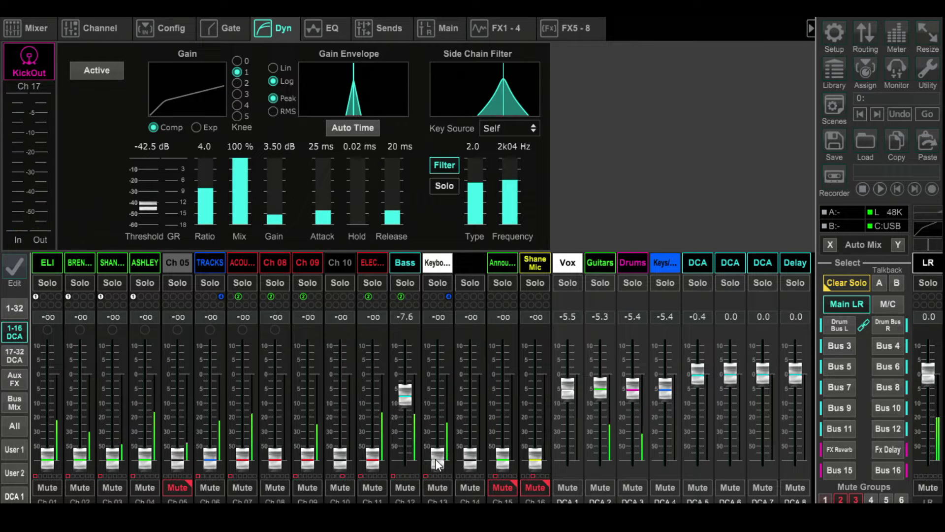
pyautogui.moveTo(435, 459); pyautogui.dragTo(441, 409)
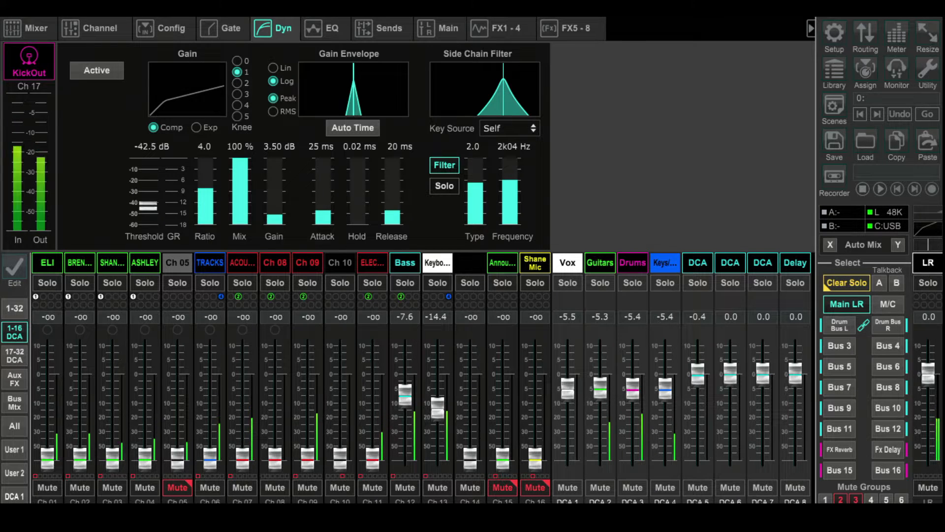
# Lower the RIDE fader among the drum channels to about -5.6 dB
pyautogui.click(12, 359)
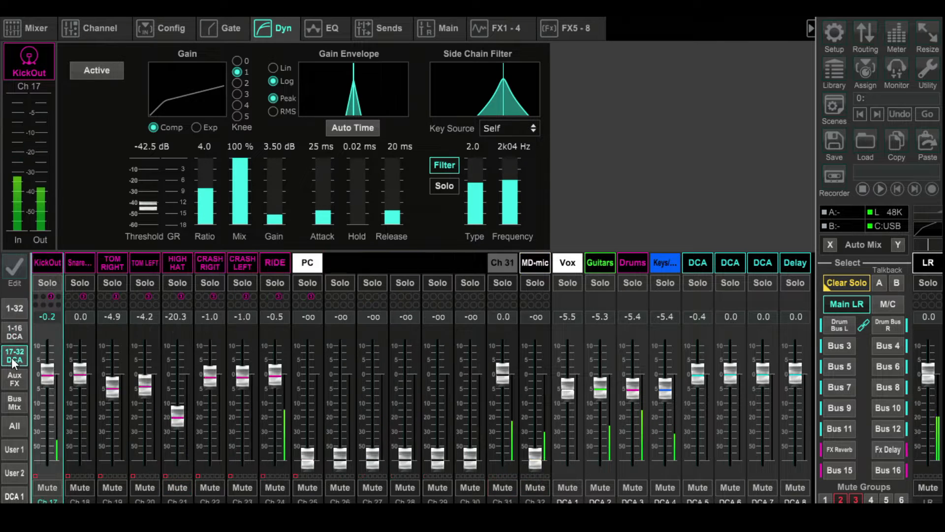
pyautogui.moveTo(275, 378); pyautogui.dragTo(274, 388)
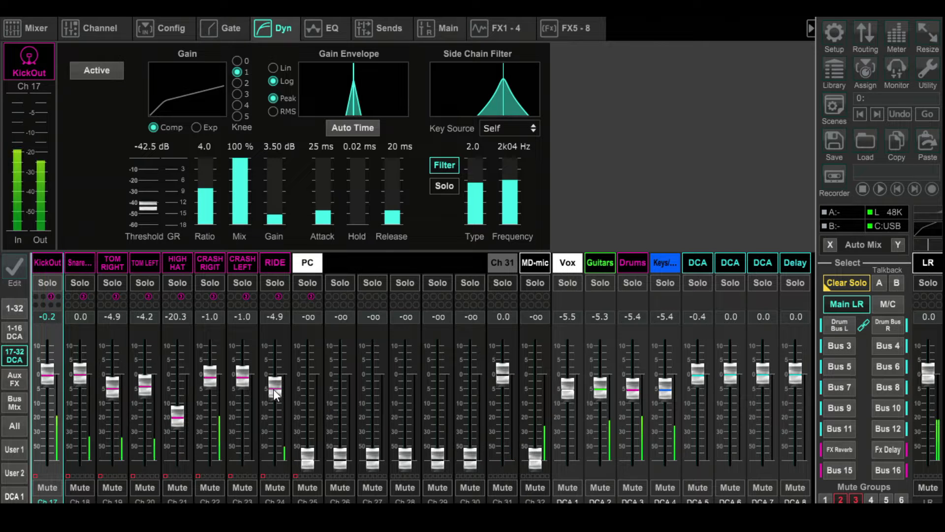
pyautogui.moveTo(274, 389); pyautogui.dragTo(273, 393)
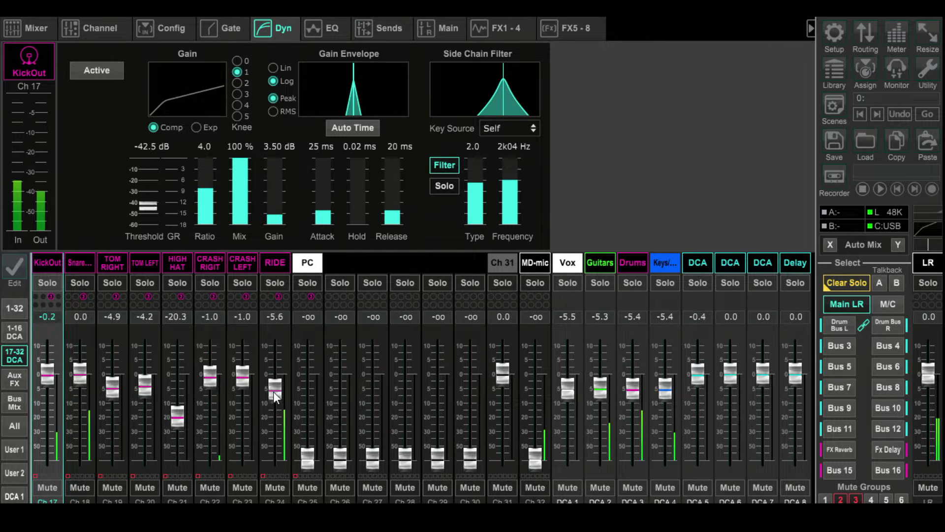
# Raise the guitar faders to about -9.0 dB on channel 11, -8.3 dB on channel 9 and -12.5 dB on channel 7
pyautogui.click(20, 331)
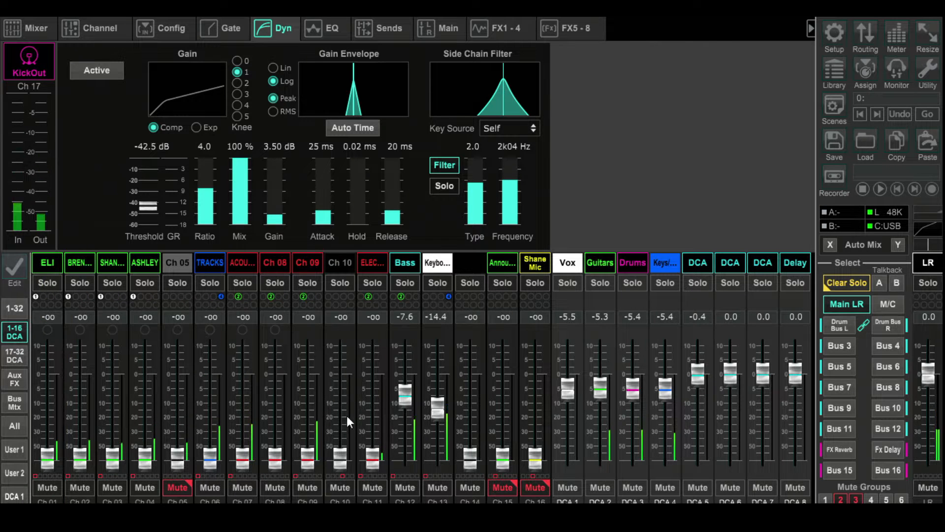
pyautogui.moveTo(371, 446); pyautogui.dragTo(376, 391)
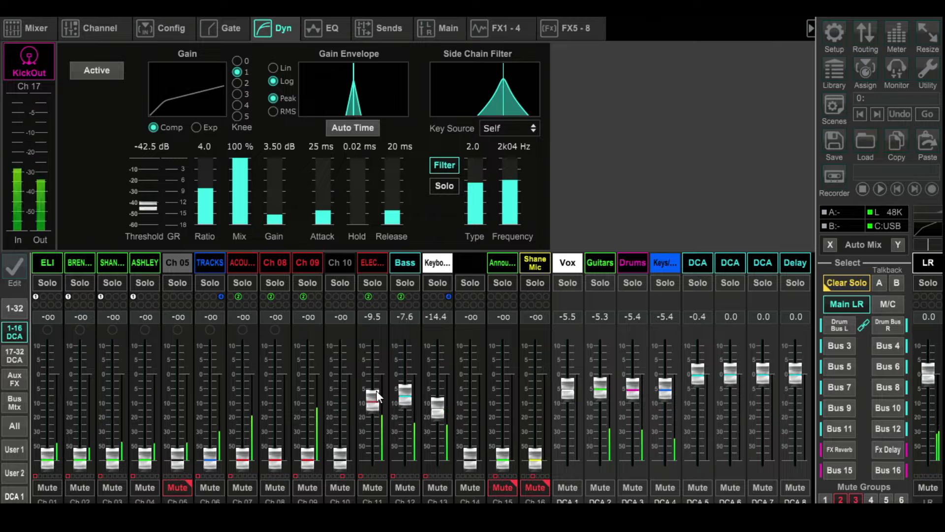
pyautogui.moveTo(376, 391); pyautogui.dragTo(377, 389)
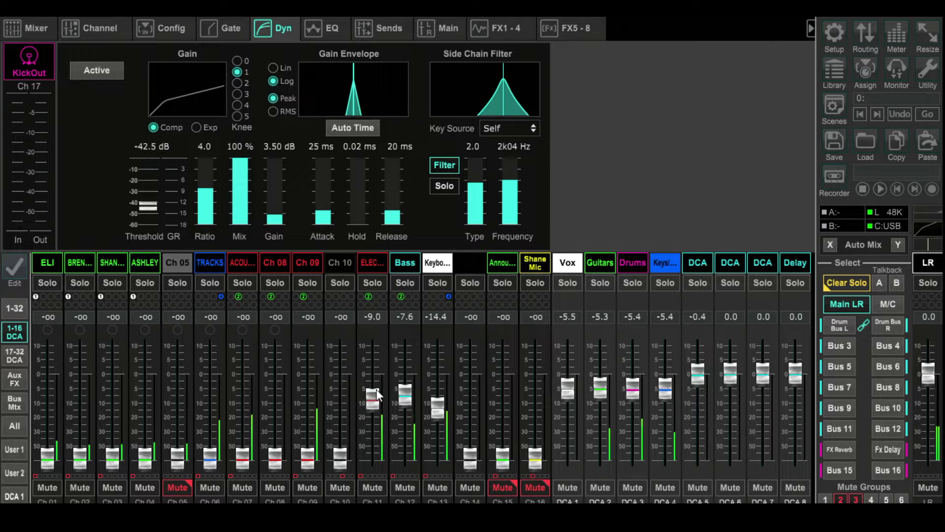
pyautogui.moveTo(309, 455); pyautogui.dragTo(311, 393)
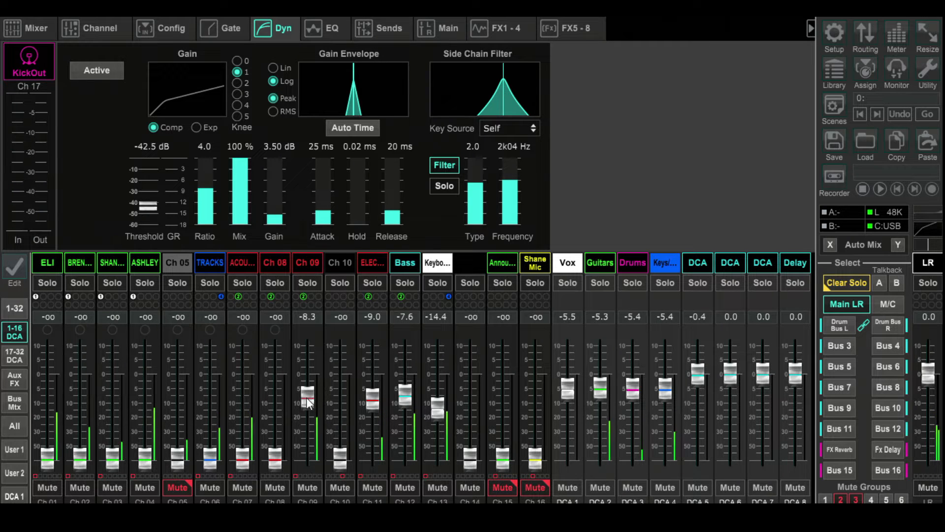
pyautogui.moveTo(241, 453); pyautogui.dragTo(245, 402)
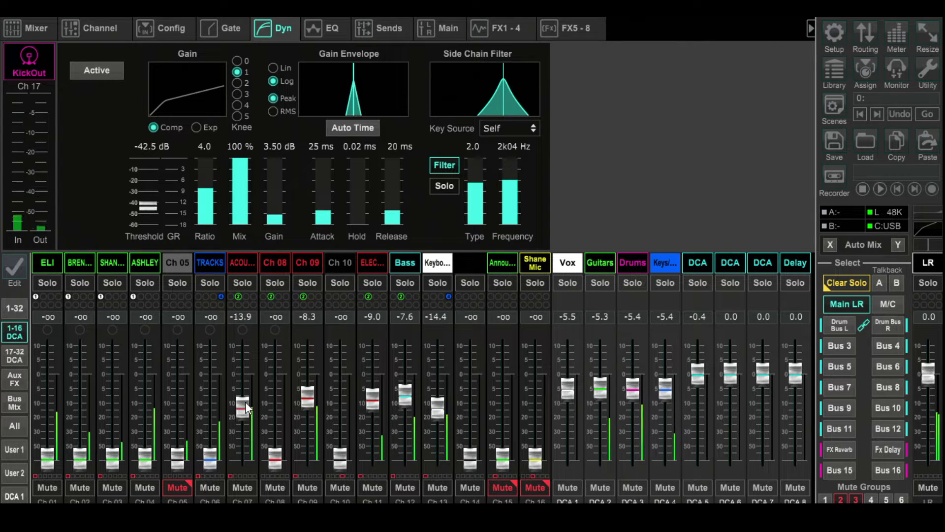
pyautogui.moveTo(245, 402); pyautogui.dragTo(245, 400)
# Raise the TRACKS fader to about -5.4 dB and engage mute group 1
pyautogui.moveTo(213, 458); pyautogui.dragTo(212, 394)
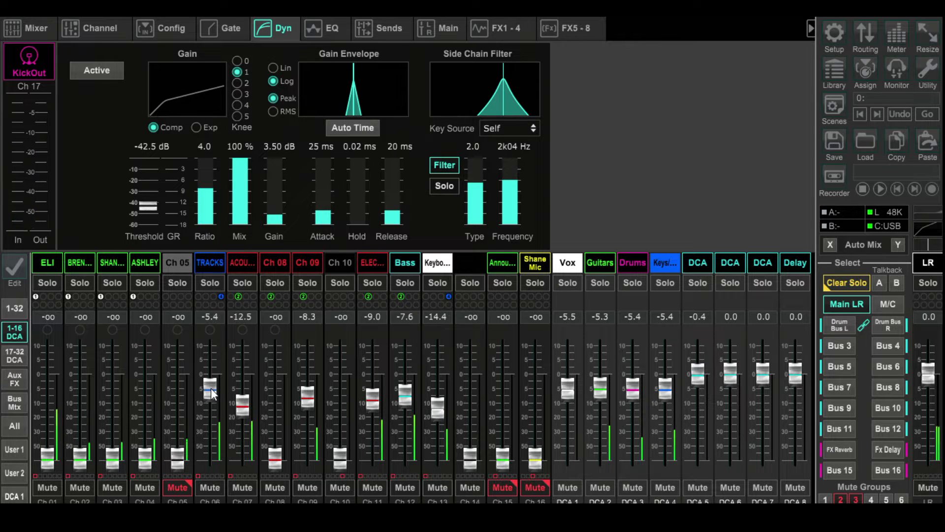
pyautogui.click(825, 500)
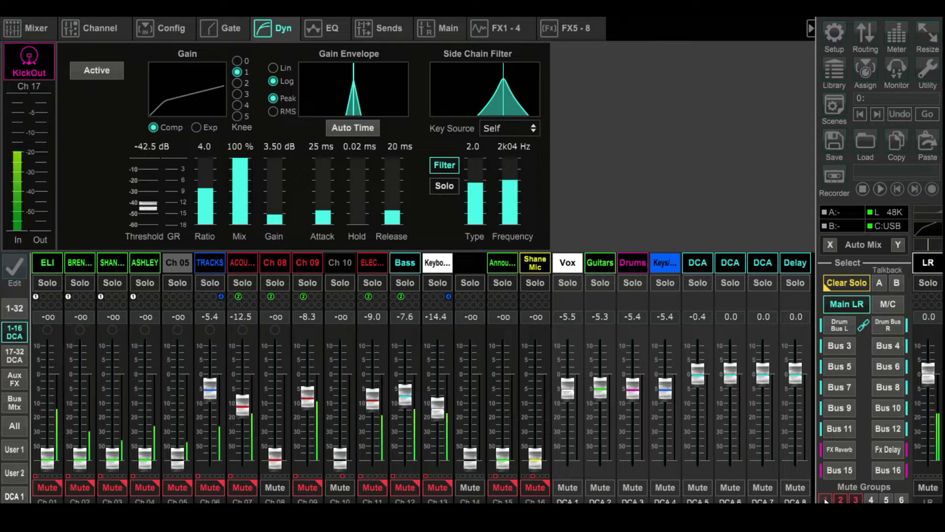
# Release mute group 1 and raise the faders to about -3.4 dB on channel 1, -5.8 dB on channel 2 and -7.6 dB on channel 4
pyautogui.click(825, 499)
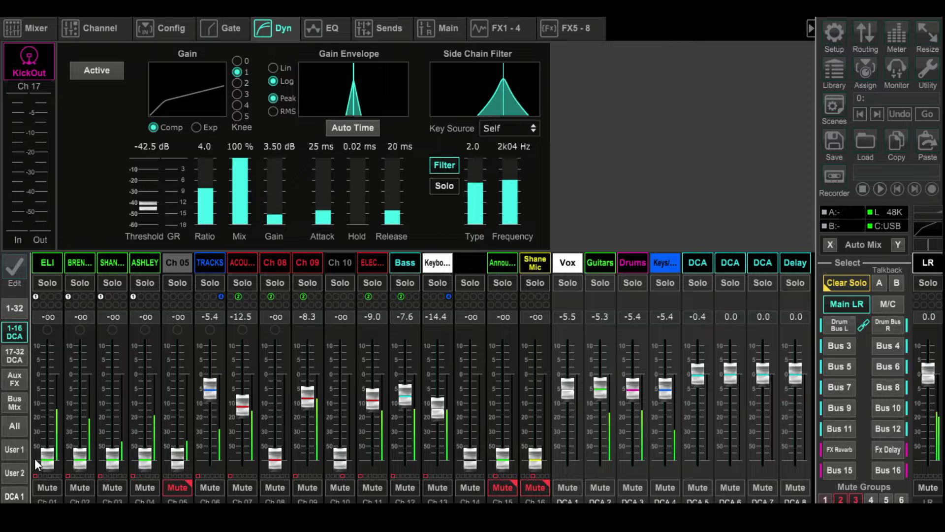
pyautogui.moveTo(45, 458); pyautogui.dragTo(47, 392)
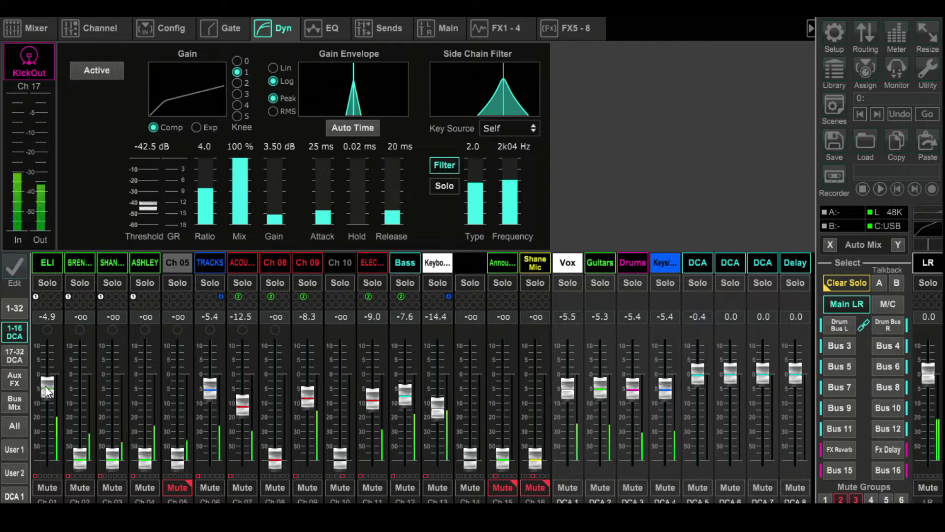
pyautogui.moveTo(47, 392); pyautogui.dragTo(47, 387)
pyautogui.moveTo(81, 449); pyautogui.dragTo(79, 388)
pyautogui.moveTo(141, 460); pyautogui.dragTo(147, 400)
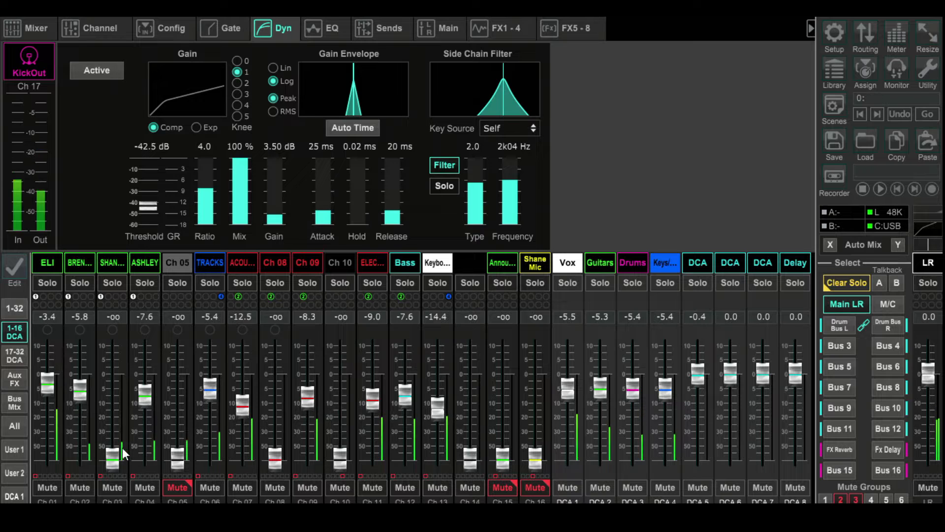
# Unmute channel 3 and set its fader to about -9.5 dB with mute group 1 engaged, and release the mute group
pyautogui.moveTo(114, 451)
pyautogui.mouseDown()
pyautogui.moveTo(123, 344)
pyautogui.moveTo(109, 460)
pyautogui.mouseUp()
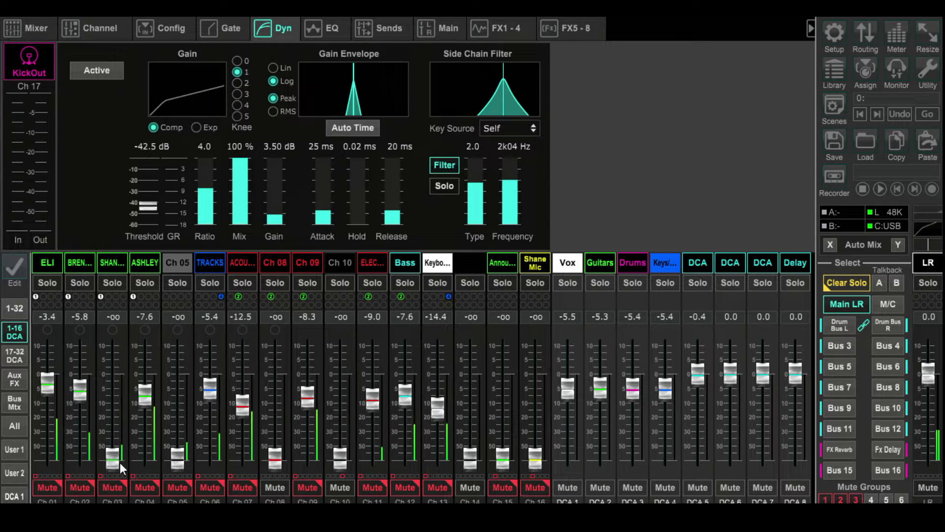
pyautogui.click(121, 481)
pyautogui.moveTo(112, 458); pyautogui.dragTo(116, 333)
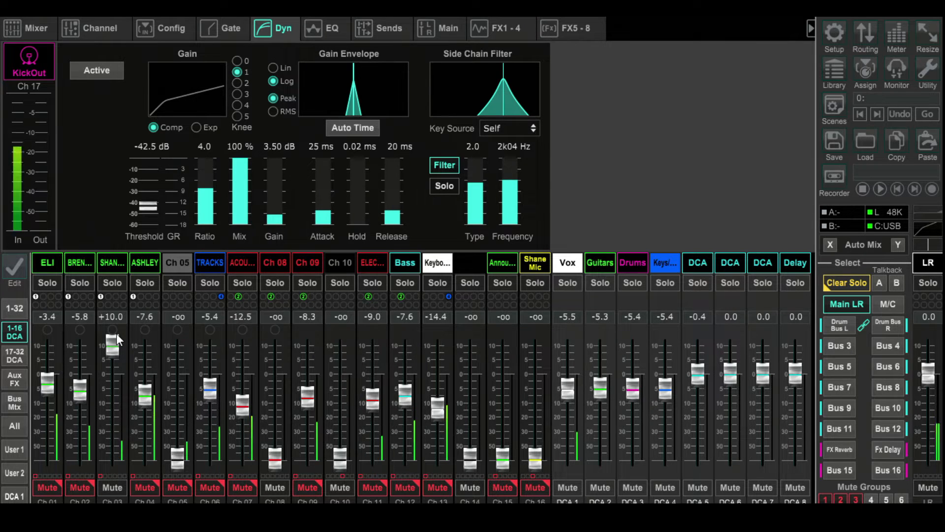
pyautogui.moveTo(116, 332); pyautogui.dragTo(111, 402)
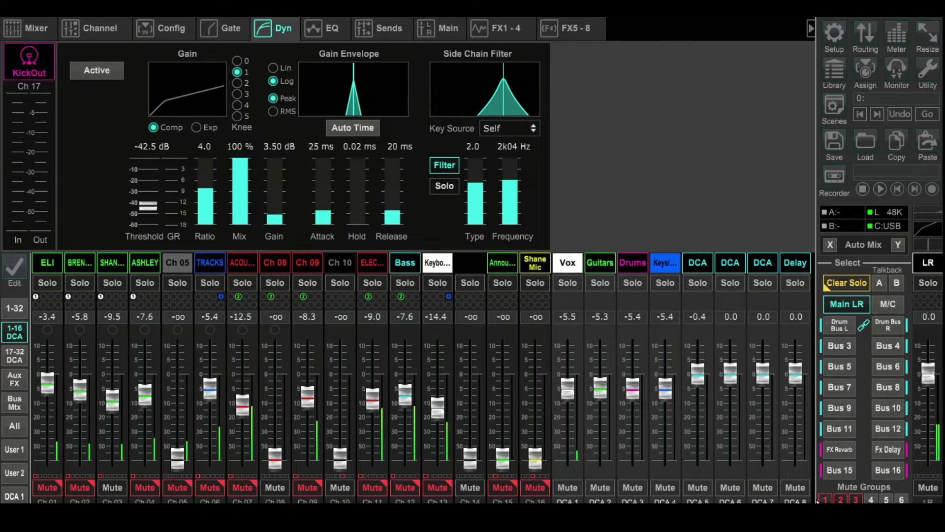
pyautogui.click(826, 499)
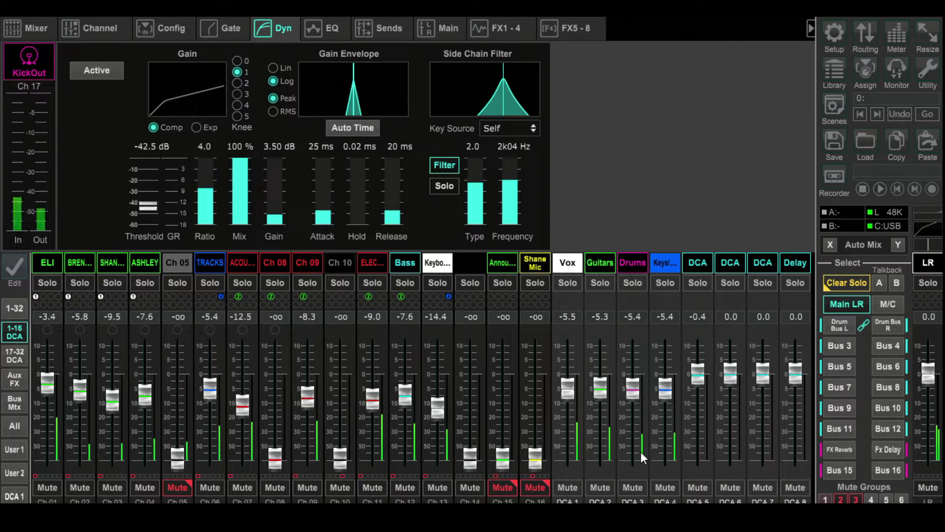
# Engage mute group 1, mute the Vox, Guitars and Keys DCAs, and release the mute group so the drums play alone
pyautogui.click(826, 499)
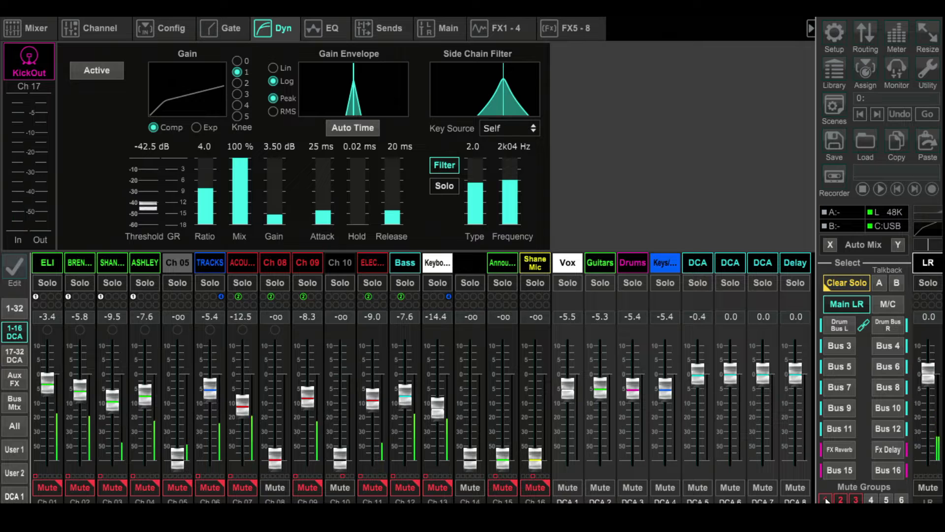
pyautogui.click(568, 487)
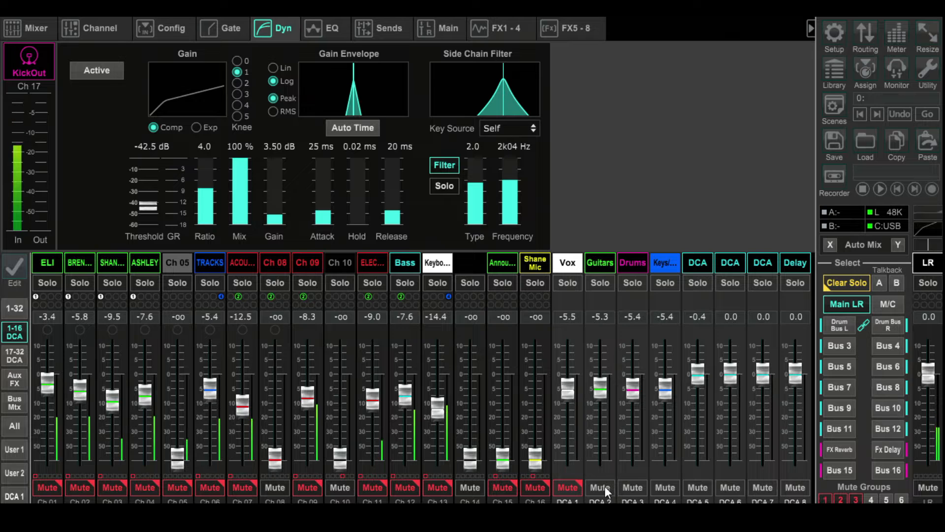
pyautogui.click(662, 487)
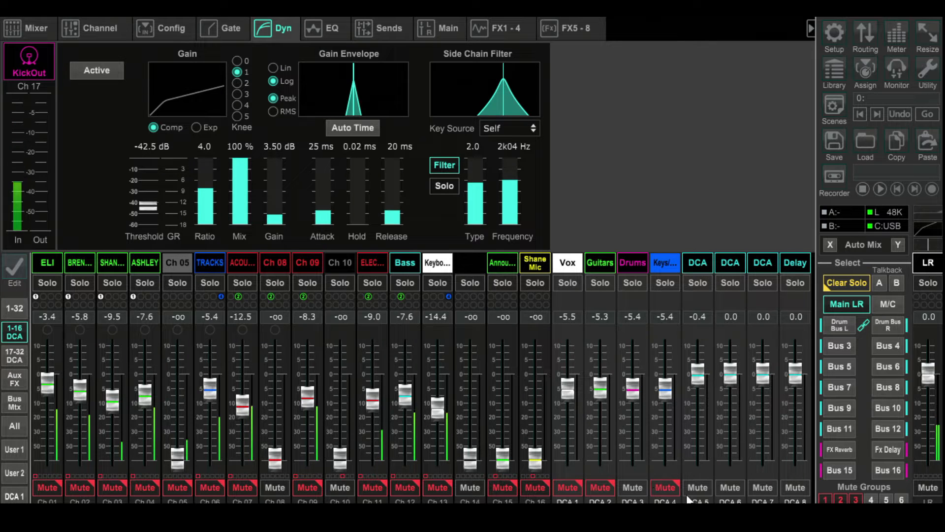
pyautogui.click(826, 499)
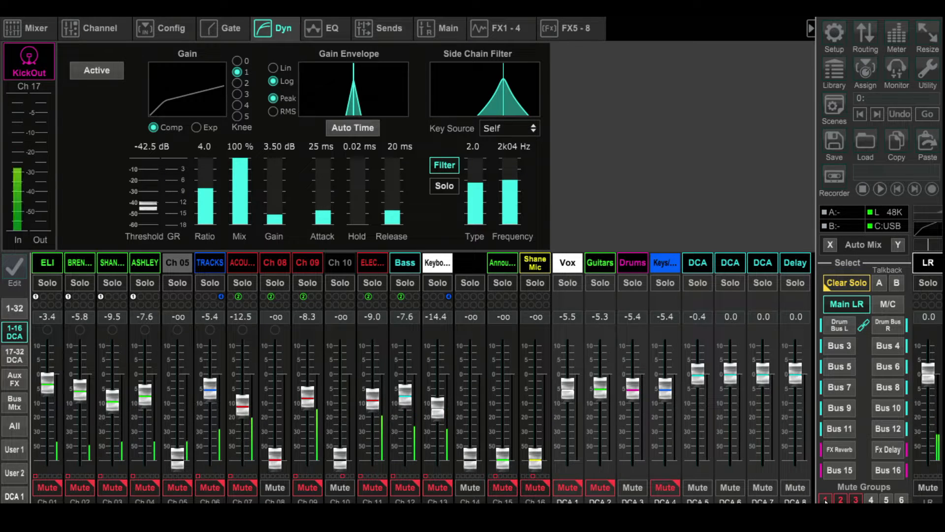
# Show channels 17-32, review the KickOut gate settings and activate the KickOut compressor
pyautogui.click(15, 356)
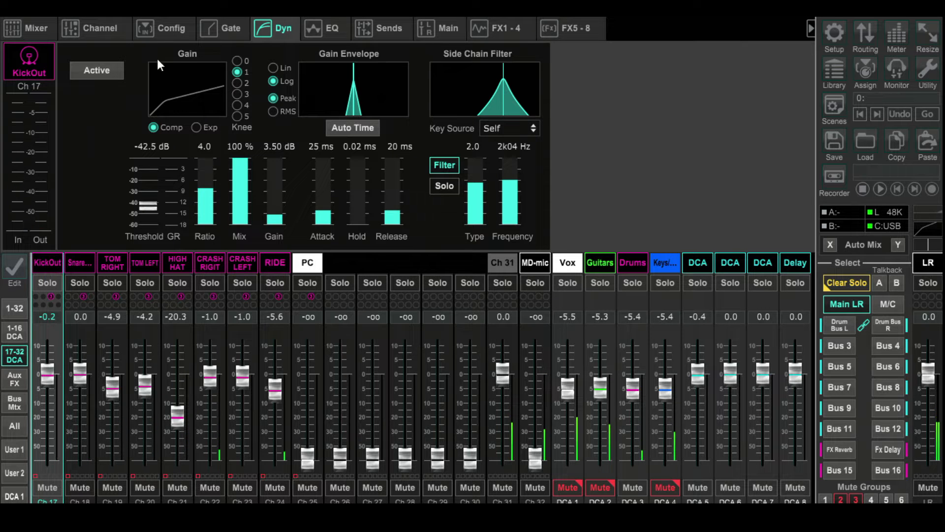
pyautogui.click(228, 29)
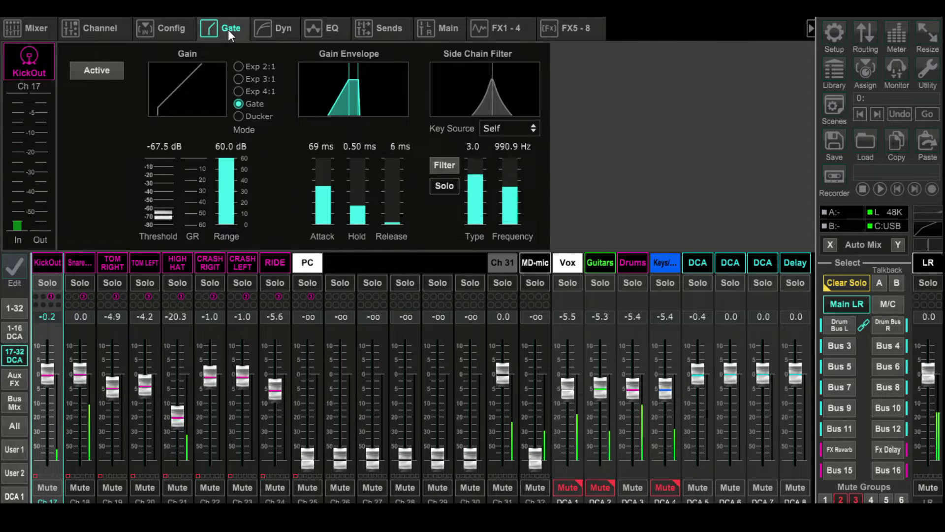
pyautogui.click(275, 32)
pyautogui.click(98, 69)
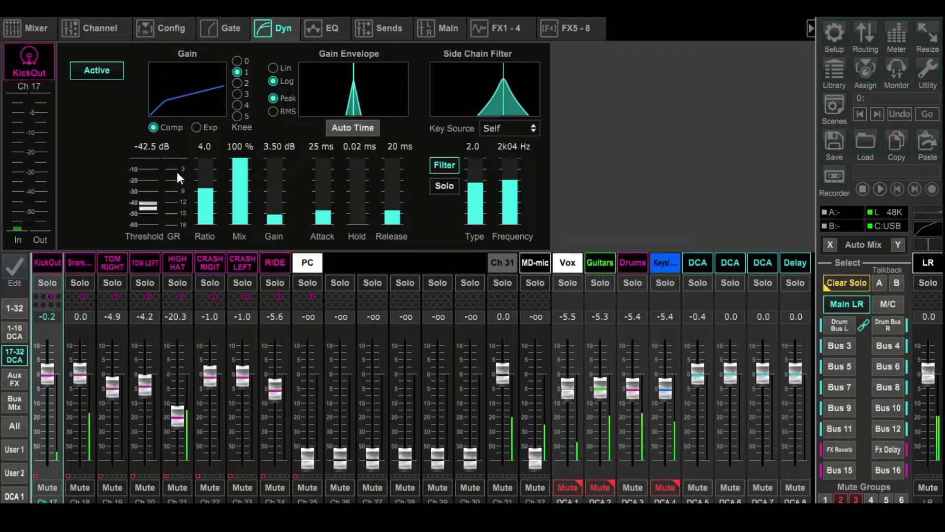
pyautogui.moveTo(273, 217)
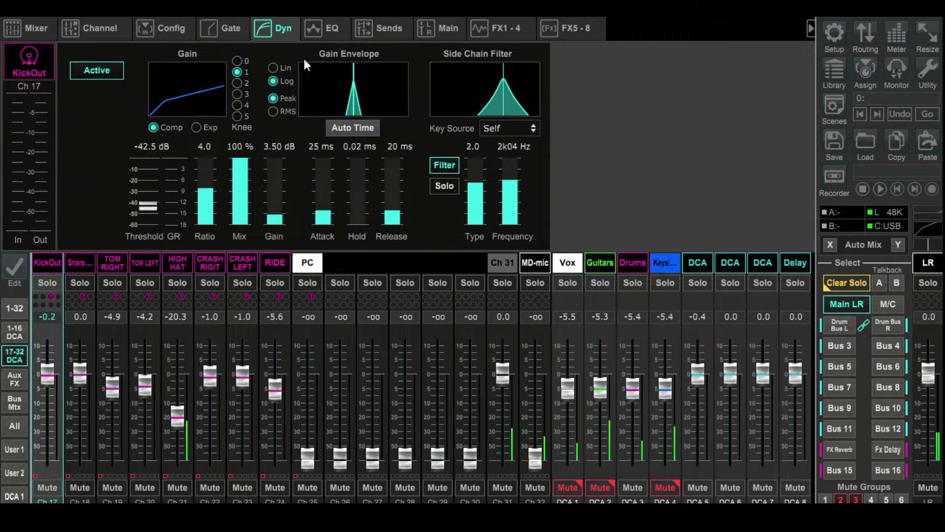
# Enable the 45 Hz low cut and the EQ on the KickOut channel
pyautogui.click(325, 31)
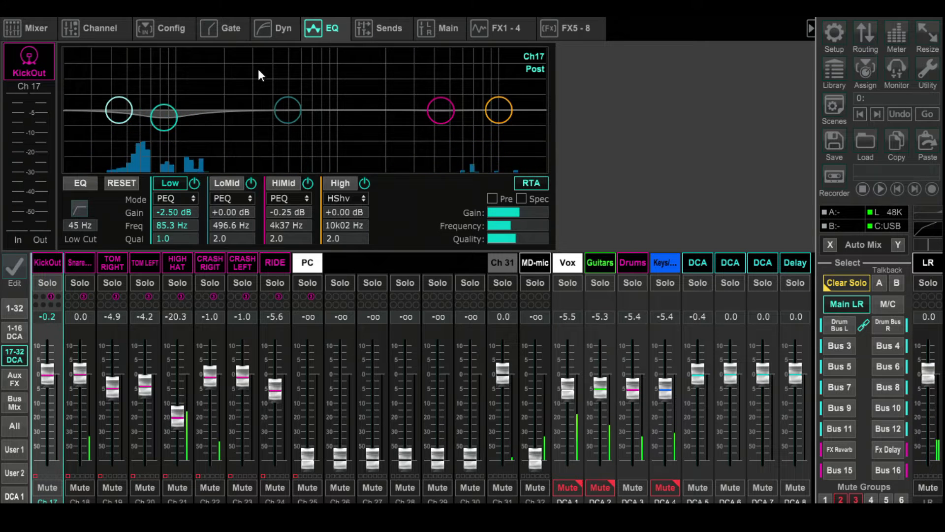
pyautogui.click(82, 209)
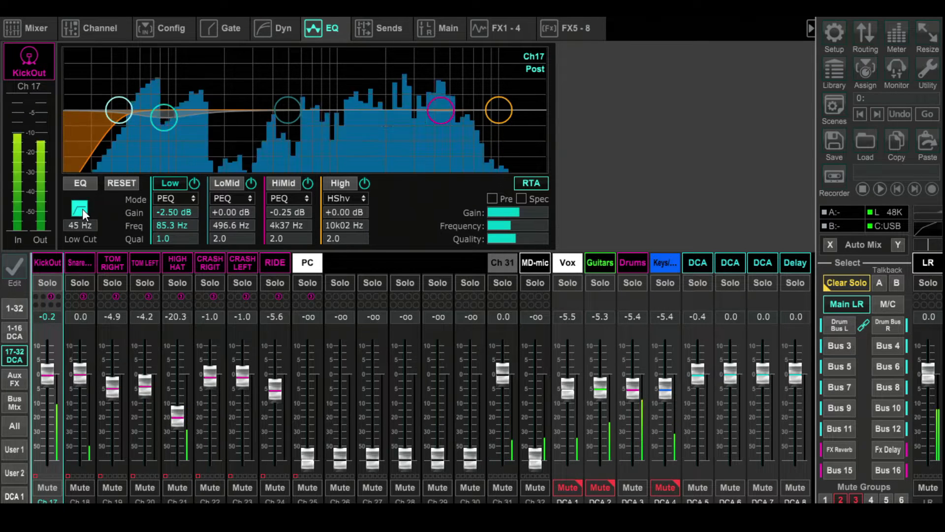
pyautogui.click(84, 183)
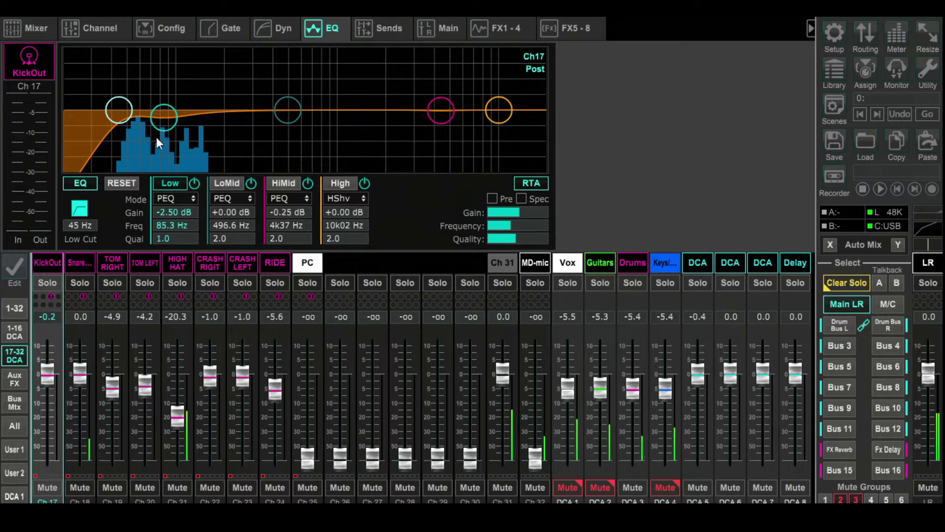
# Select the SnareTOP channel, review its gate settings and activate its compressor
pyautogui.click(76, 264)
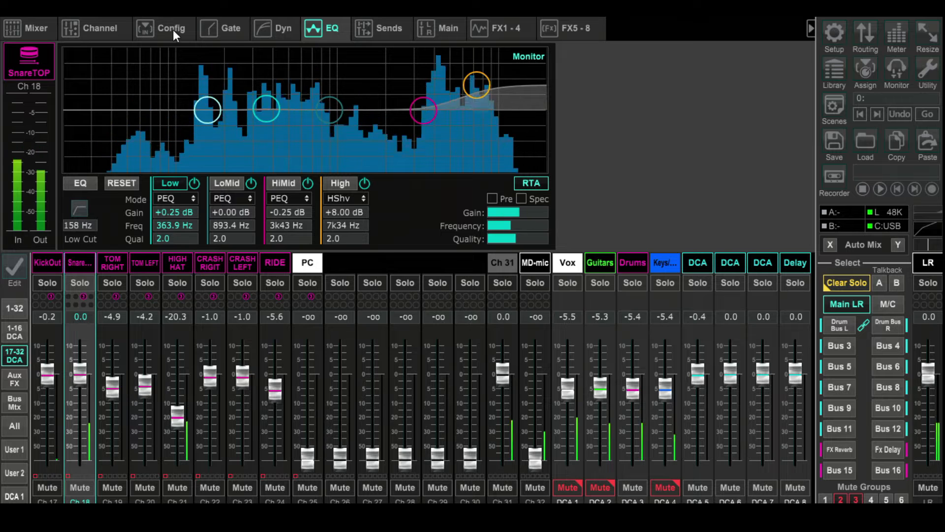
pyautogui.click(227, 30)
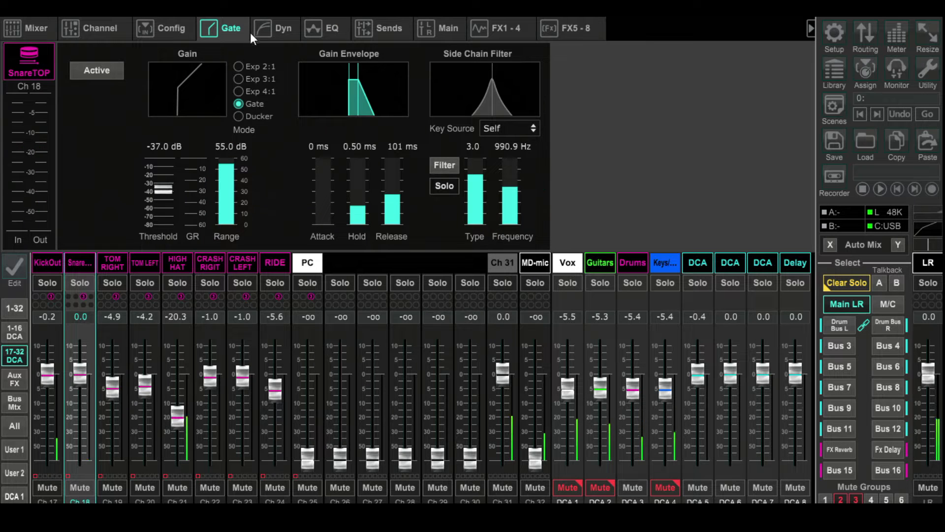
pyautogui.click(280, 28)
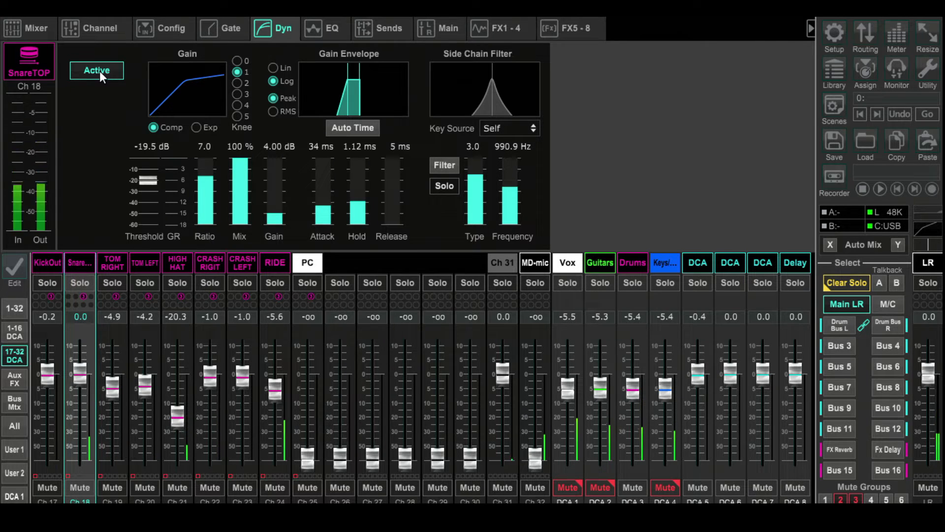
# Compare the SnareTOP channel with its 158 Hz low cut on and off, leaving the low cut and EQ enabled
pyautogui.click(323, 30)
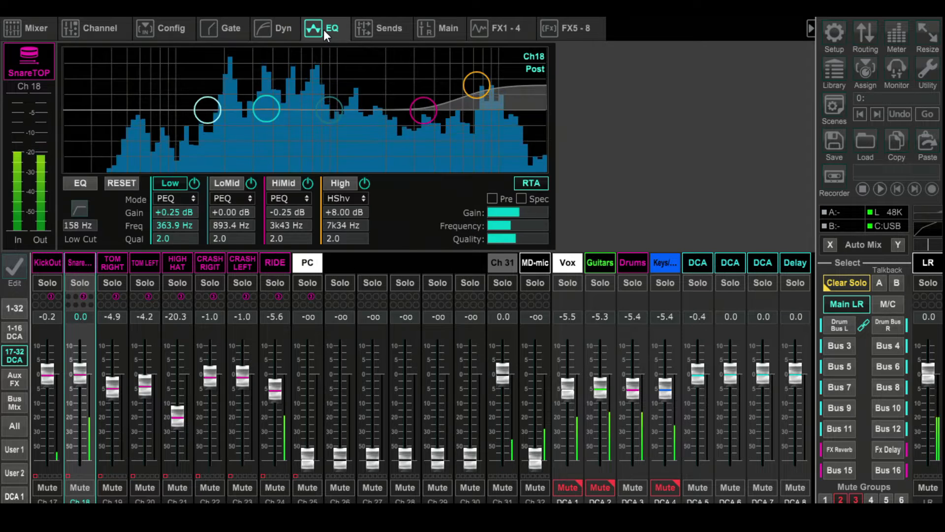
pyautogui.click(82, 205)
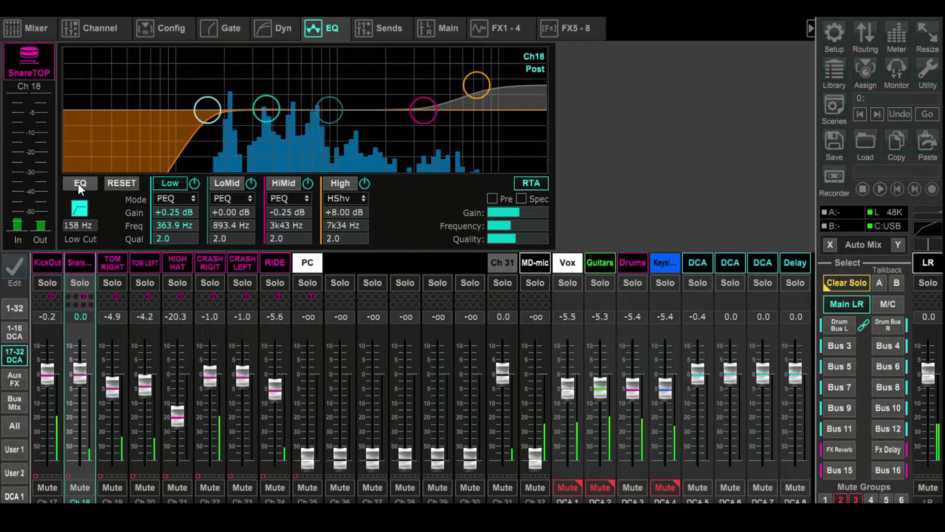
pyautogui.click(79, 206)
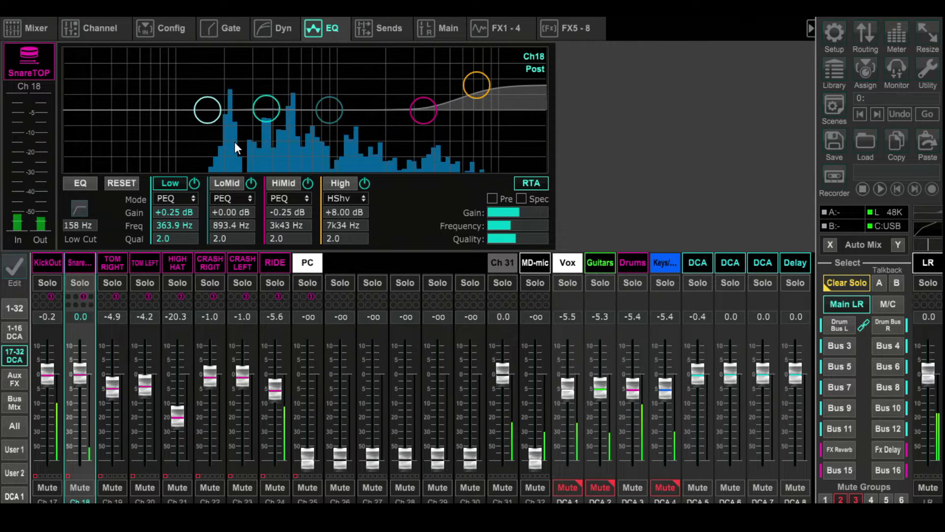
pyautogui.click(82, 204)
pyautogui.click(80, 187)
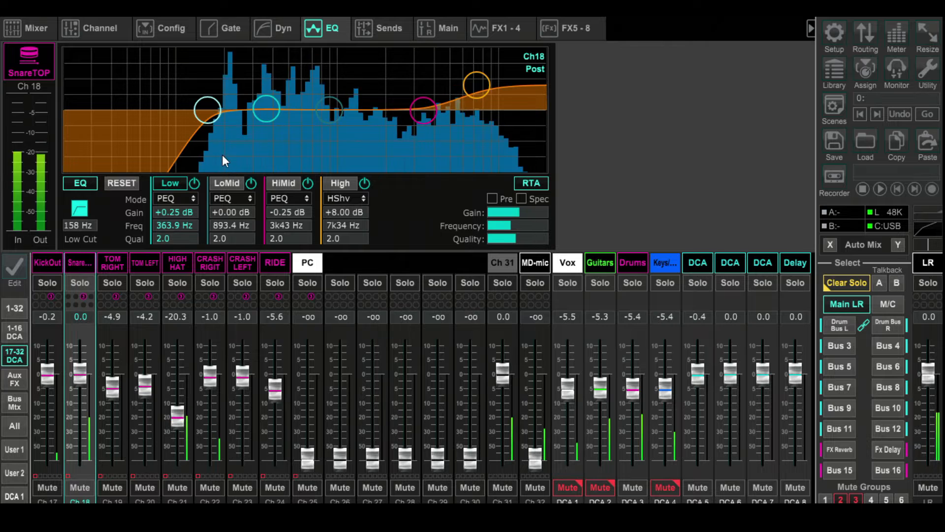
# Enable the 59 Hz low cut, the EQ and the compressor on the TOM RIGHT channel
pyautogui.click(108, 262)
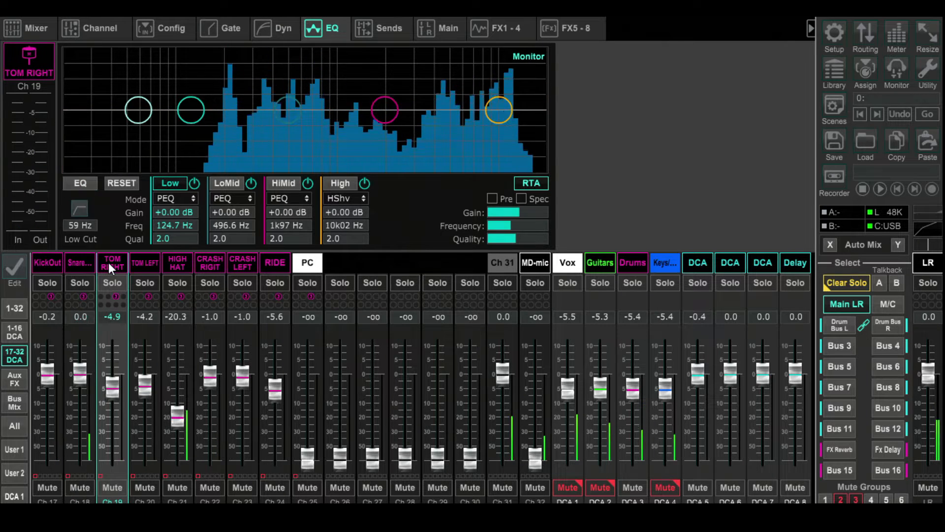
pyautogui.click(82, 206)
pyautogui.click(81, 185)
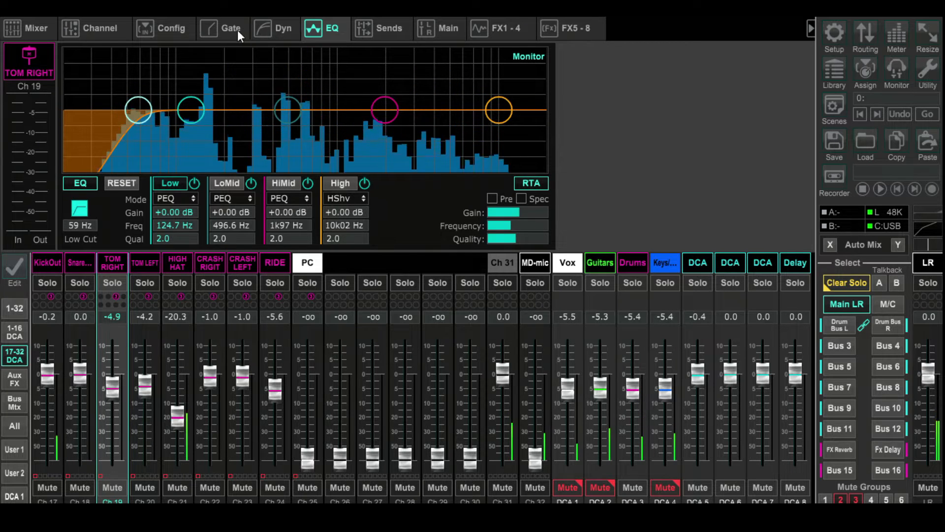
pyautogui.click(273, 28)
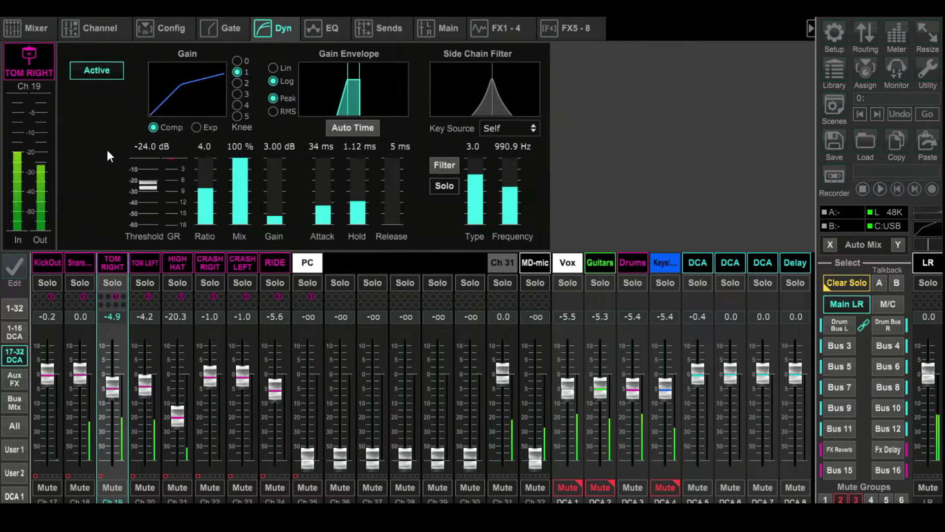
# Enable the EQ and the 64 Hz low cut on the TOM LEFT channel
pyautogui.click(145, 266)
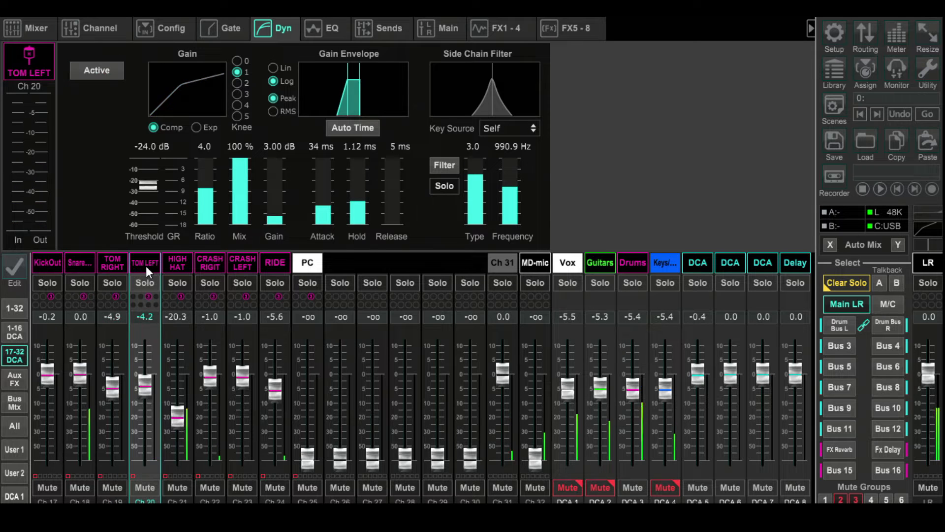
pyautogui.click(324, 28)
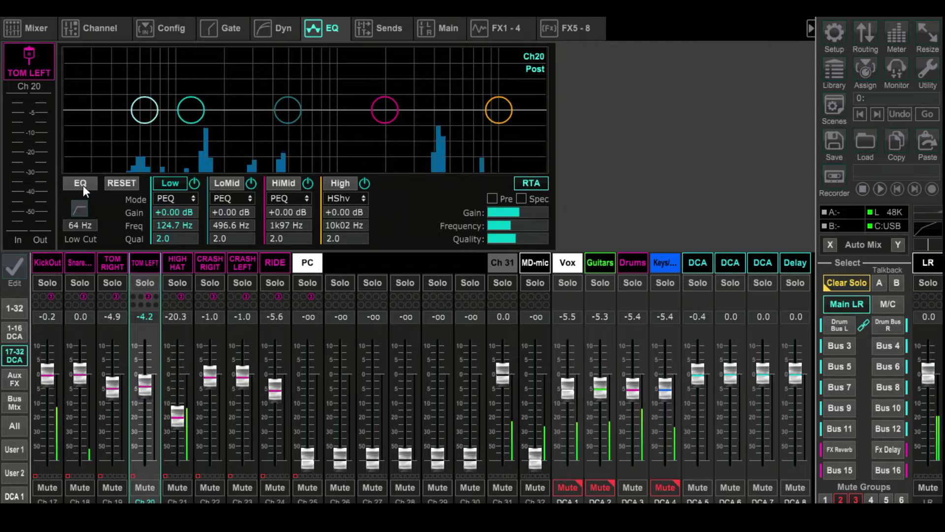
pyautogui.click(81, 208)
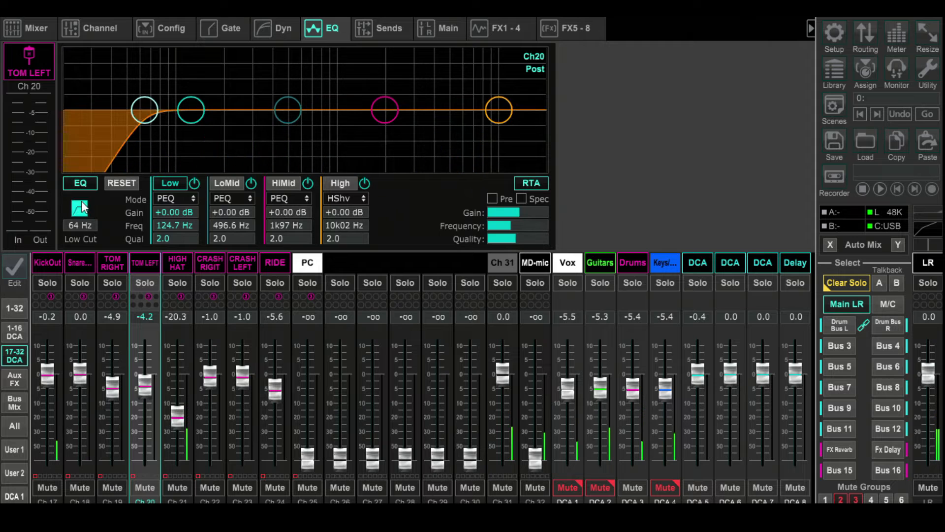
# Activate the compressor, the EQ and the 189 Hz low cut on the HIGH HAT channel
pyautogui.click(178, 262)
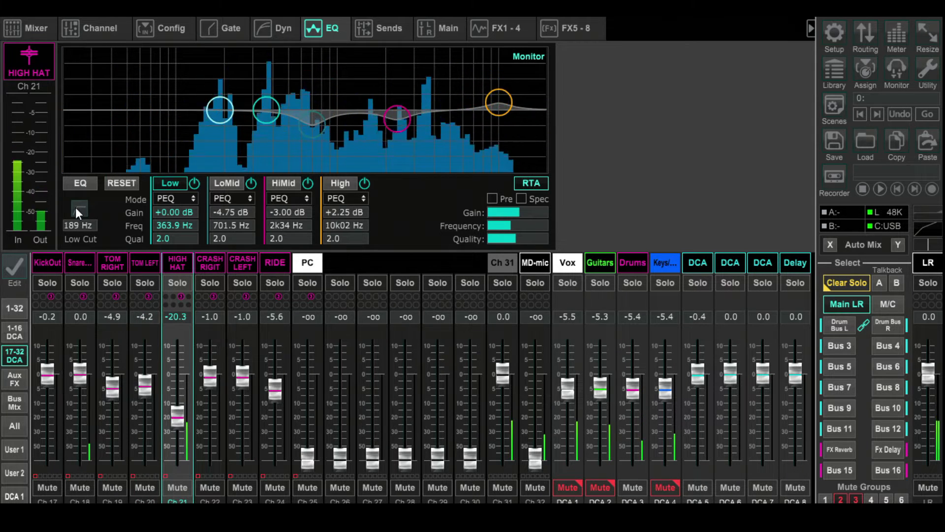
pyautogui.click(278, 28)
pyautogui.click(96, 71)
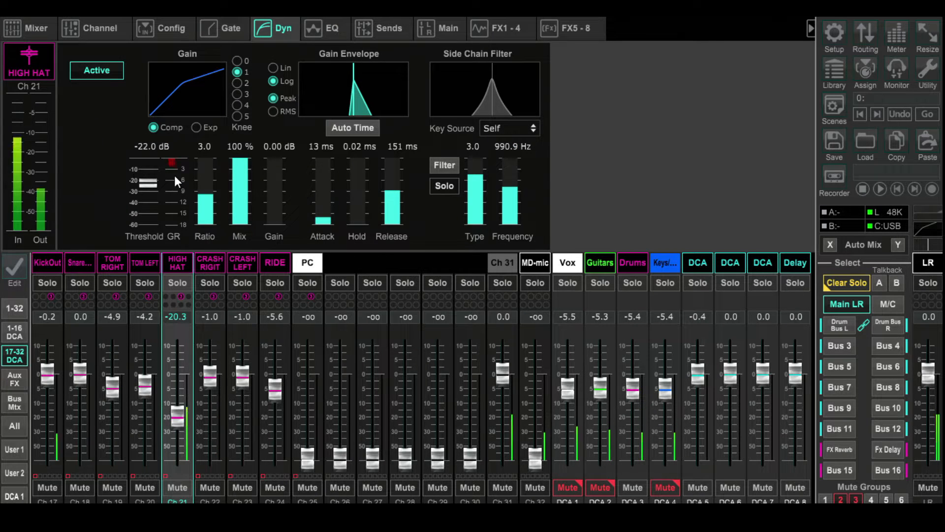
pyautogui.click(325, 31)
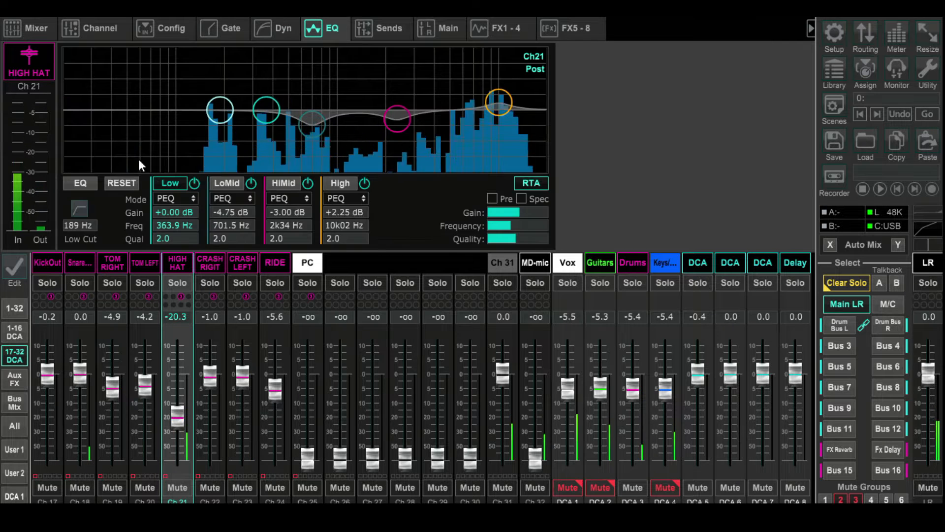
pyautogui.click(83, 186)
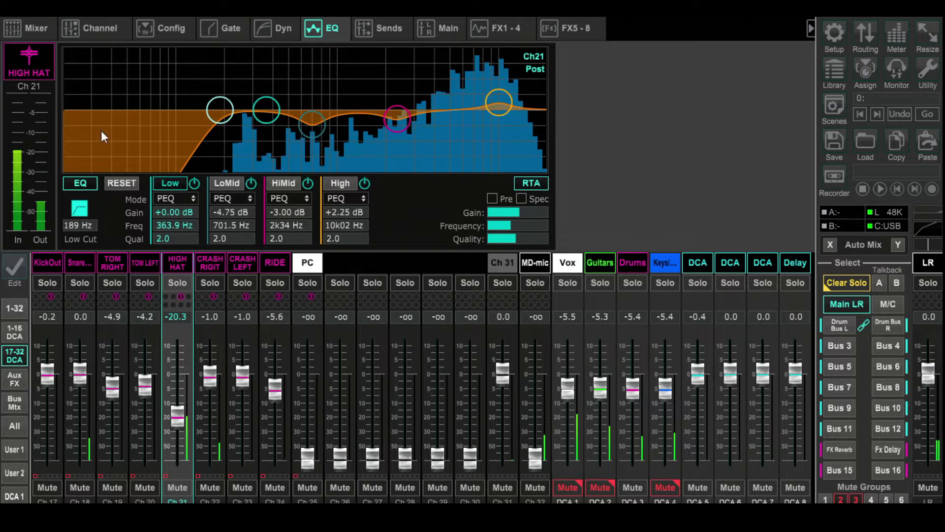
# Compare the HIGH HAT channel with its EQ and 189 Hz low cut off and on, leaving both enabled
pyautogui.click(79, 184)
pyautogui.click(77, 208)
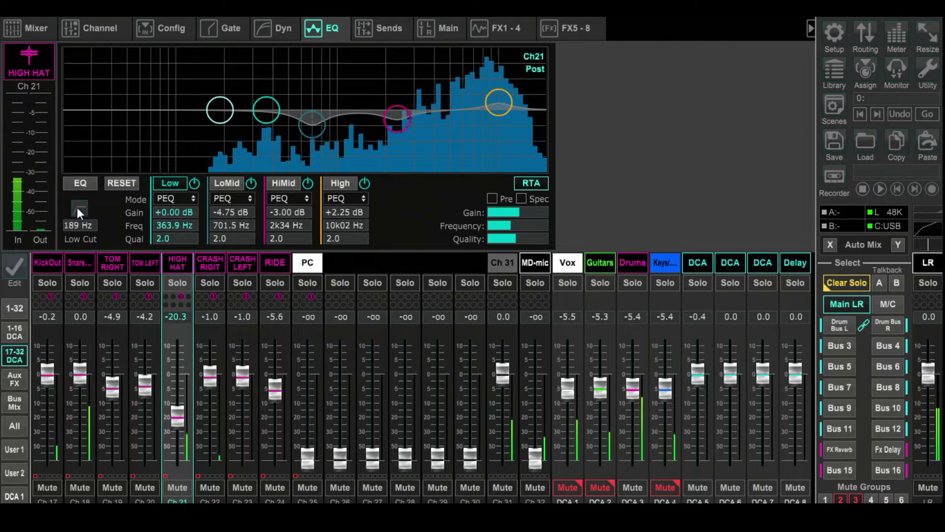
pyautogui.click(77, 207)
pyautogui.click(83, 185)
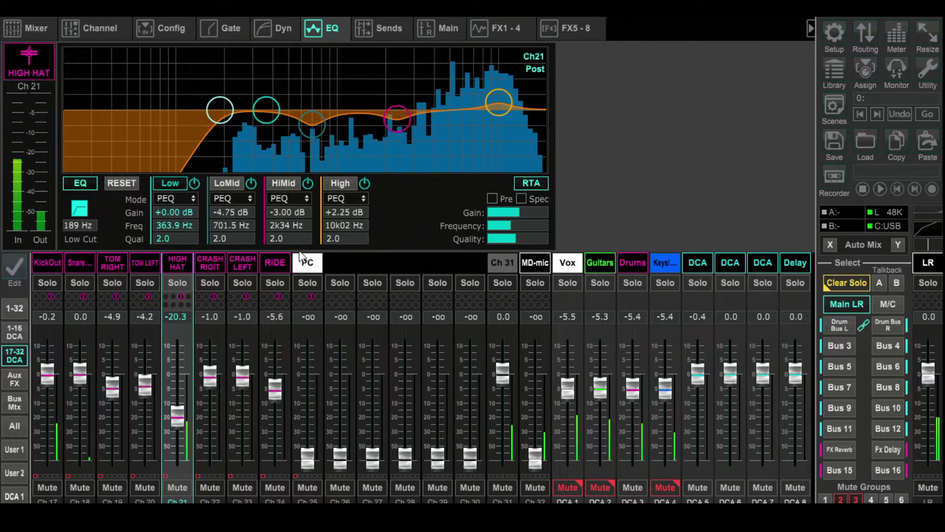
# Enable the EQ and the 271 Hz low cut on the CRASH RIGIT channel and open its compressor settings
pyautogui.click(208, 262)
pyautogui.click(90, 182)
pyautogui.click(77, 206)
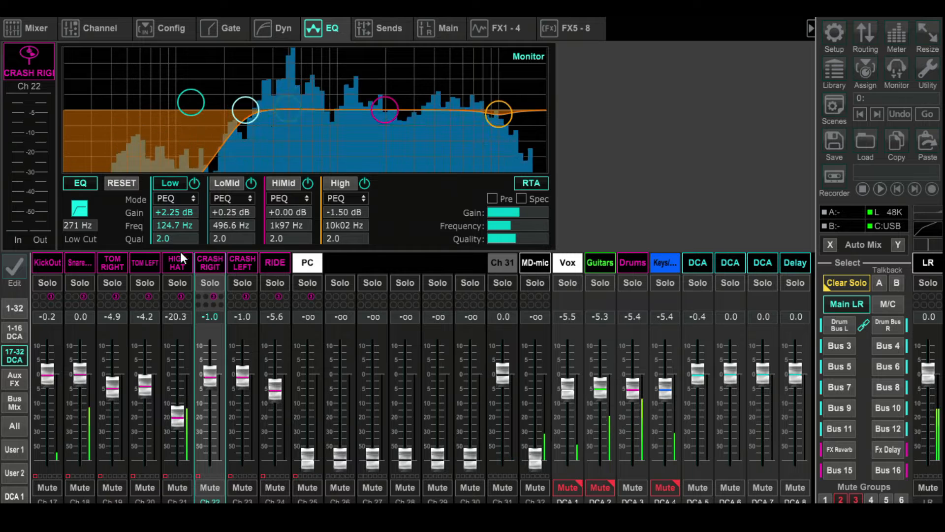
pyautogui.click(290, 27)
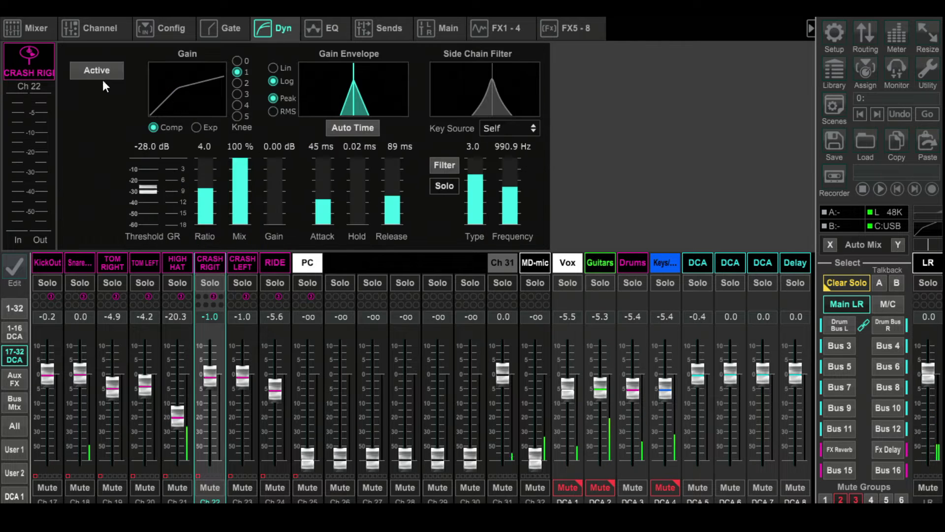
# Enable the compressor, the EQ and the 92 Hz low cut on the CRASH LEFT channel
pyautogui.click(243, 265)
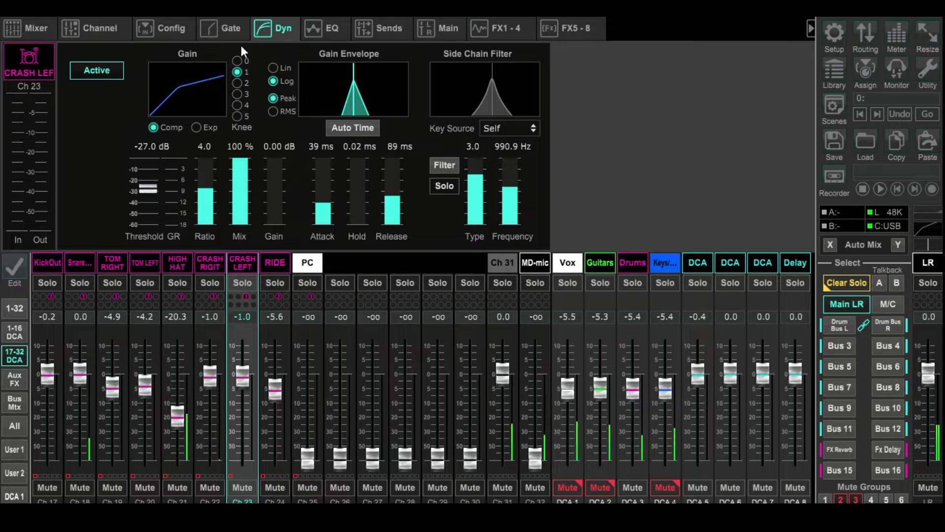
pyautogui.click(341, 26)
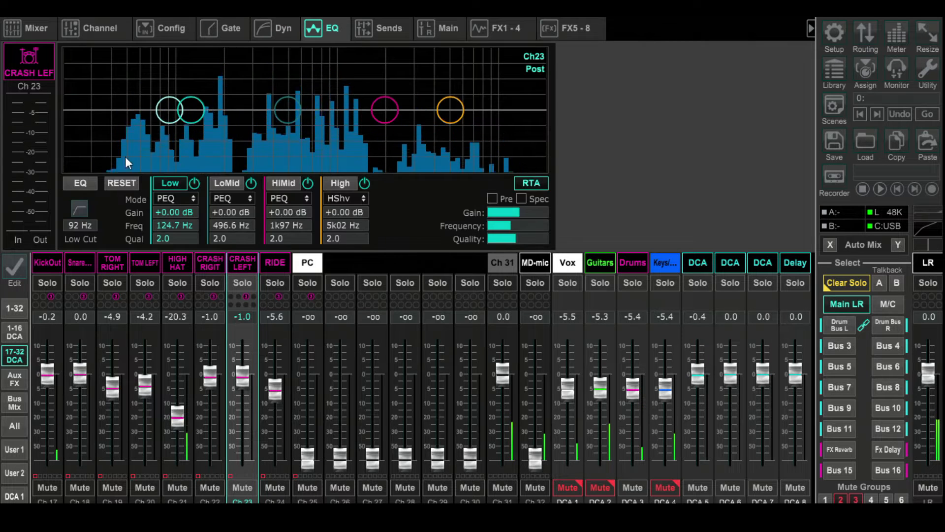
pyautogui.click(79, 207)
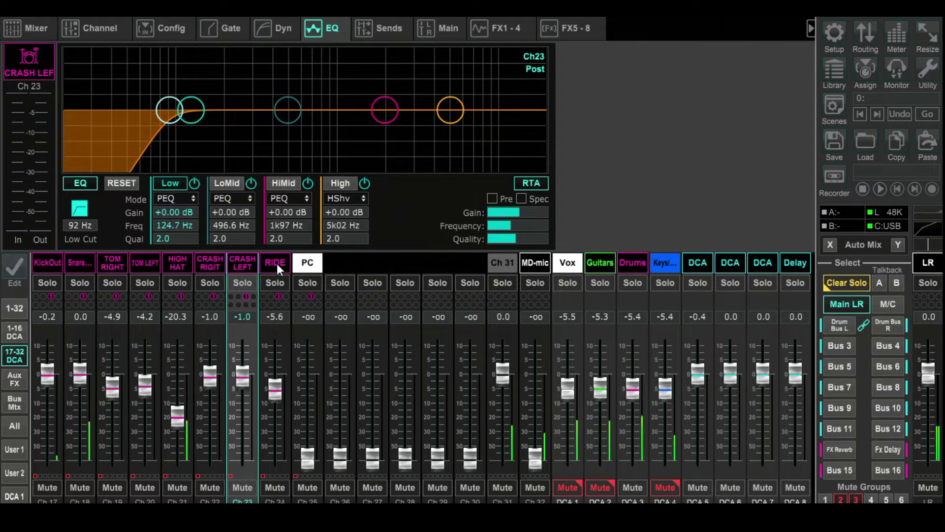
# Enable the EQ, the 355 Hz low cut and the compressor on the RIDE channel
pyautogui.click(275, 264)
pyautogui.click(79, 207)
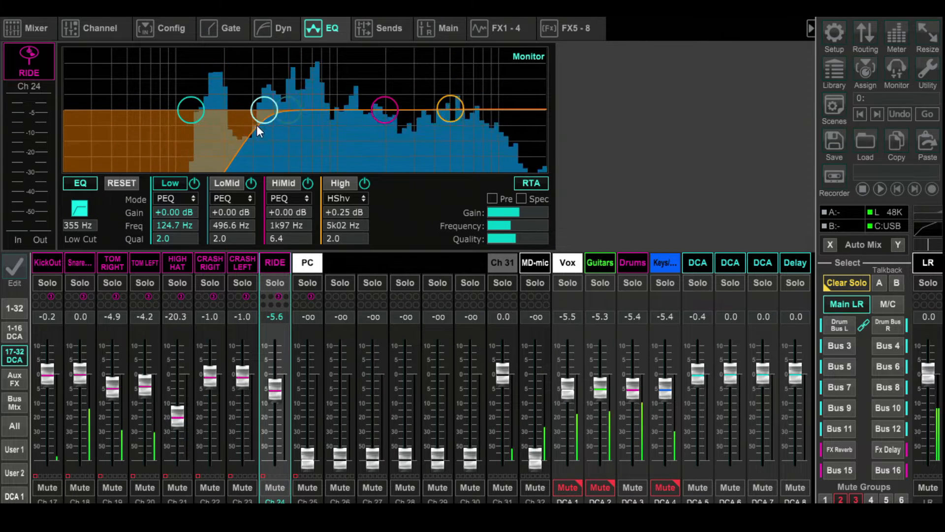
pyautogui.click(281, 29)
pyautogui.click(103, 67)
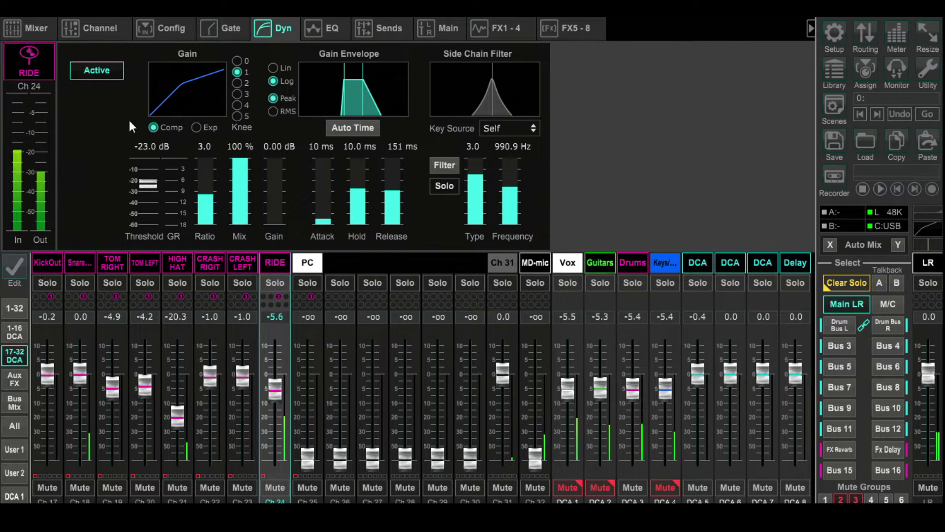
# Compare the RIDE channel with its EQ and low cut off and on, leaving both enabled
pyautogui.click(330, 28)
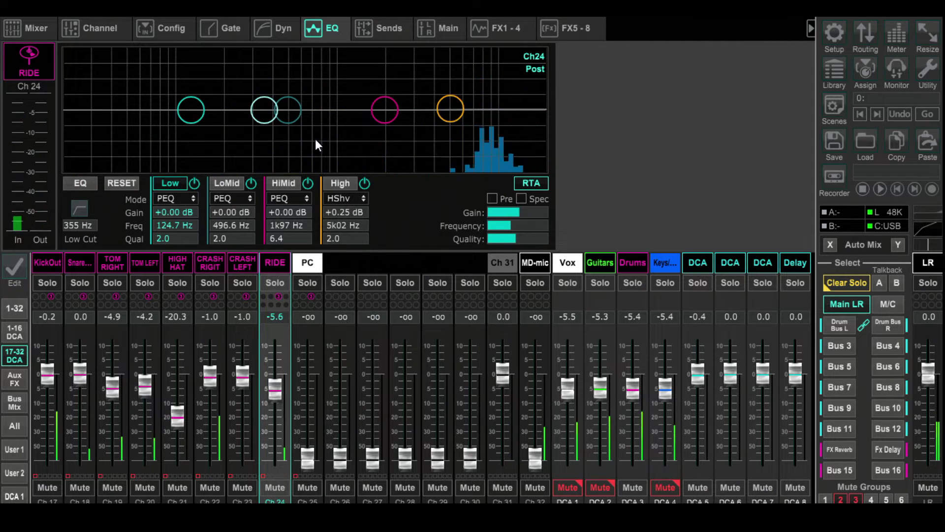
pyautogui.click(80, 183)
pyautogui.click(79, 208)
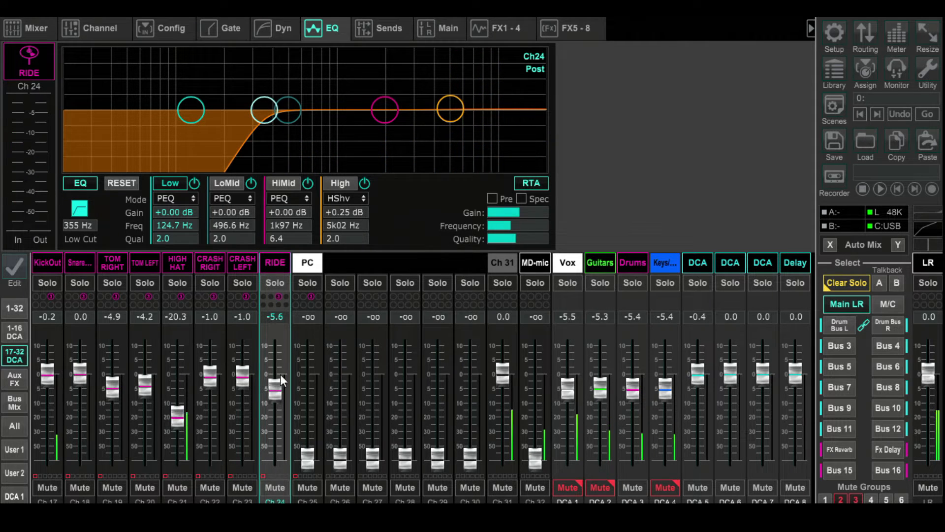
# Mute the Drums DCA and unmute the Keys DCA, leaving mute group 1 off
pyautogui.click(825, 499)
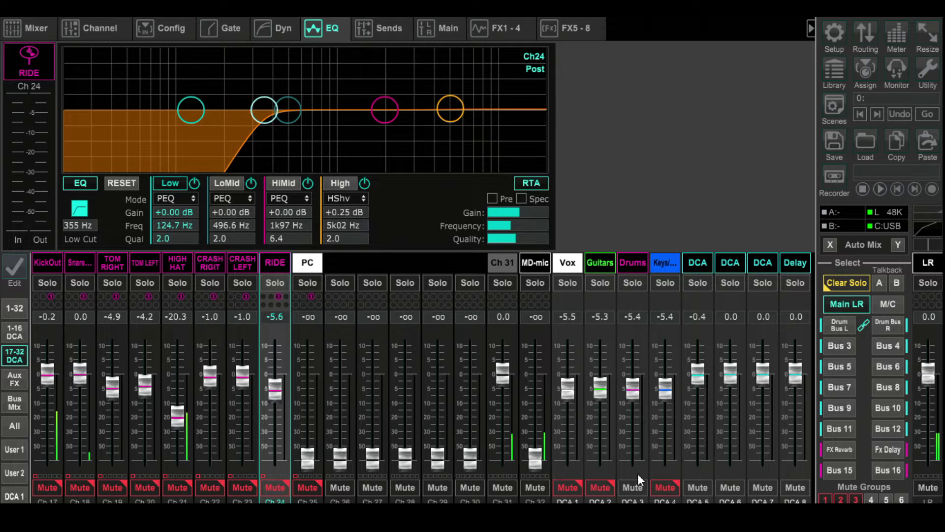
pyautogui.click(633, 487)
pyautogui.click(825, 499)
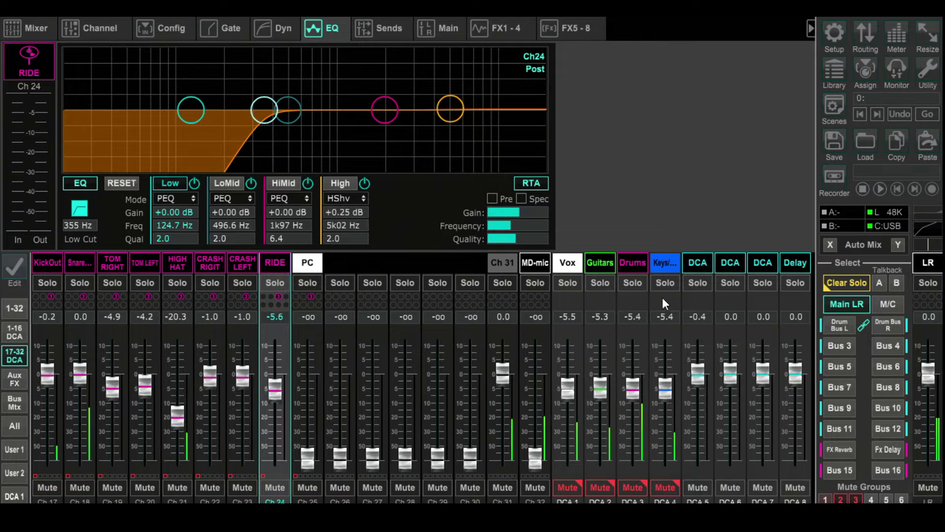
pyautogui.click(664, 485)
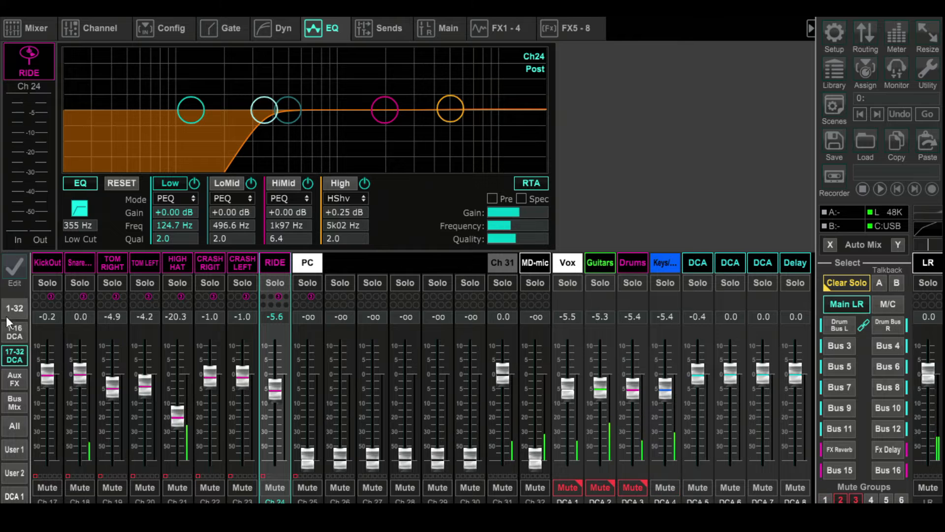
# Enable the 163 Hz low cut and the EQ on the TRACKS channel, and set its Low band gain to -1.75 dB
pyautogui.click(14, 332)
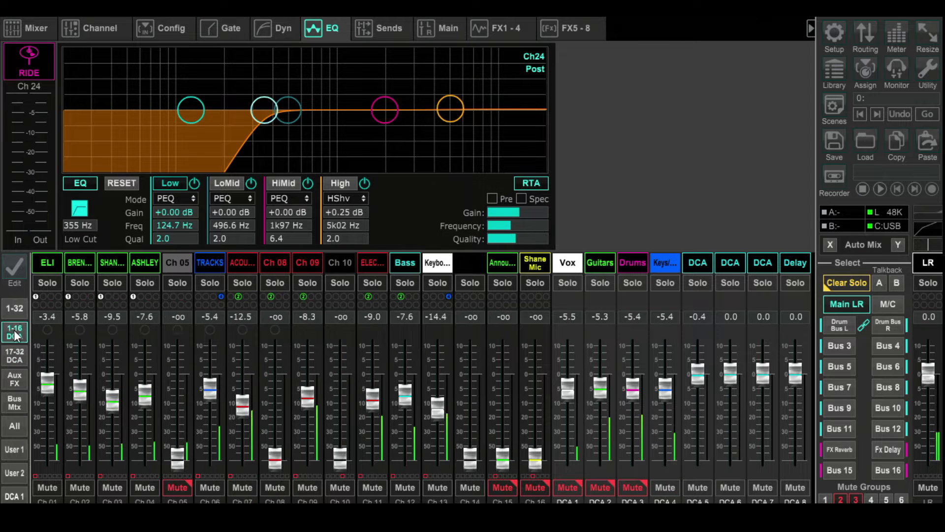
pyautogui.click(212, 261)
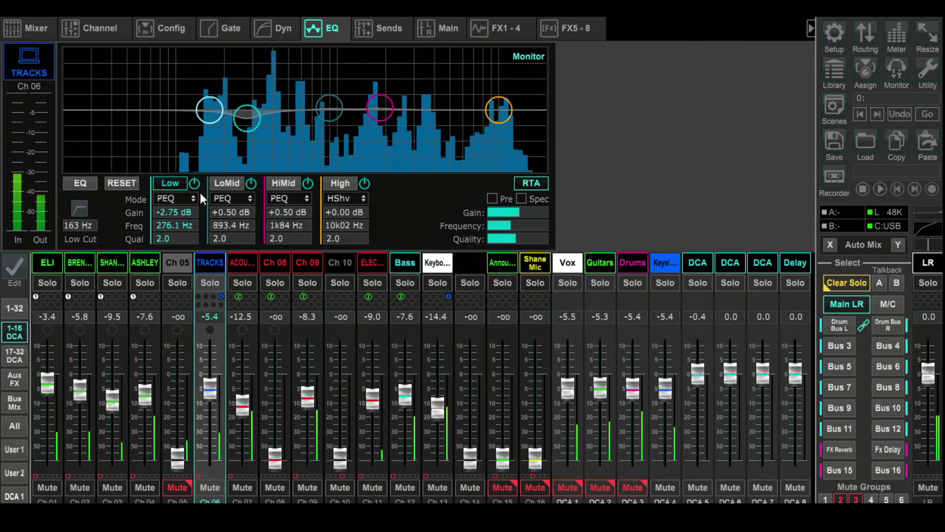
pyautogui.click(83, 210)
pyautogui.click(82, 187)
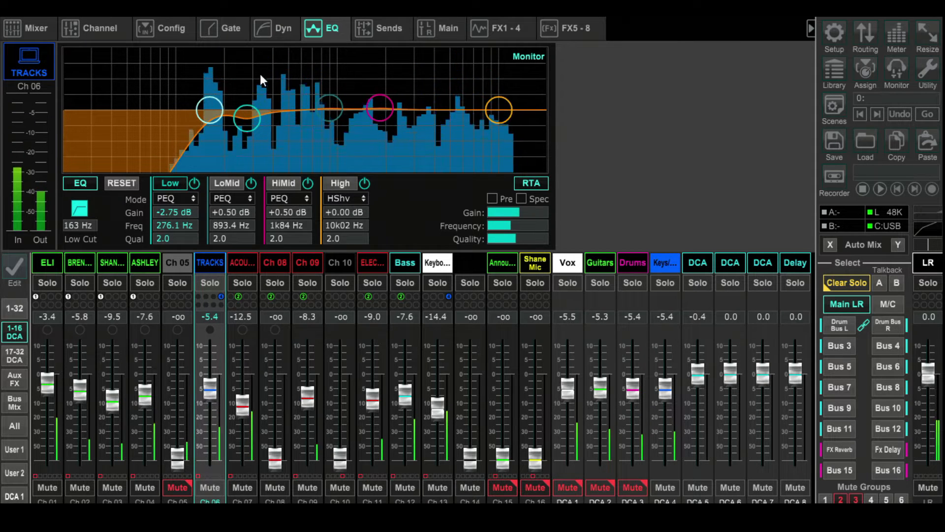
pyautogui.moveTo(246, 117)
pyautogui.mouseDown()
pyautogui.moveTo(247, 75)
pyautogui.moveTo(245, 119)
pyautogui.mouseUp()
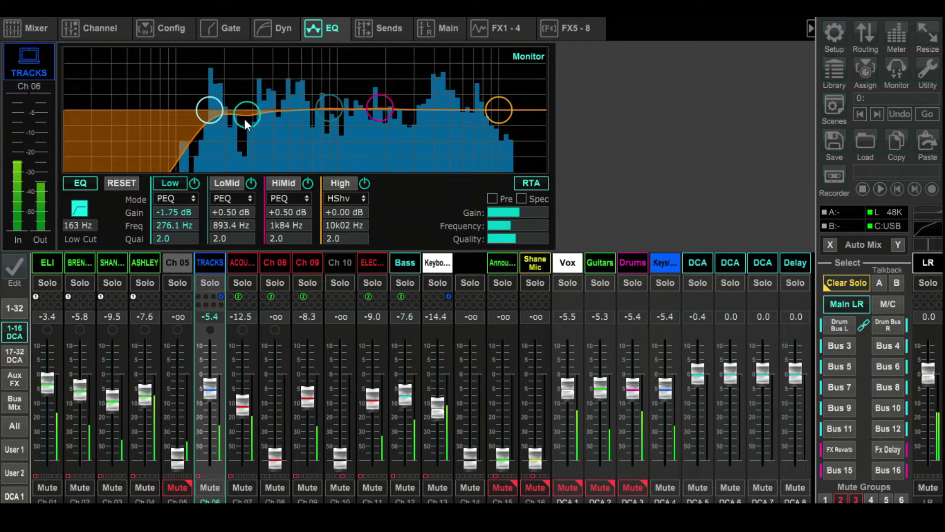
# Try the TRACKS compressor, then leave it off with the threshold at -0.5 dB and the gain at 0.00 dB
pyautogui.click(277, 26)
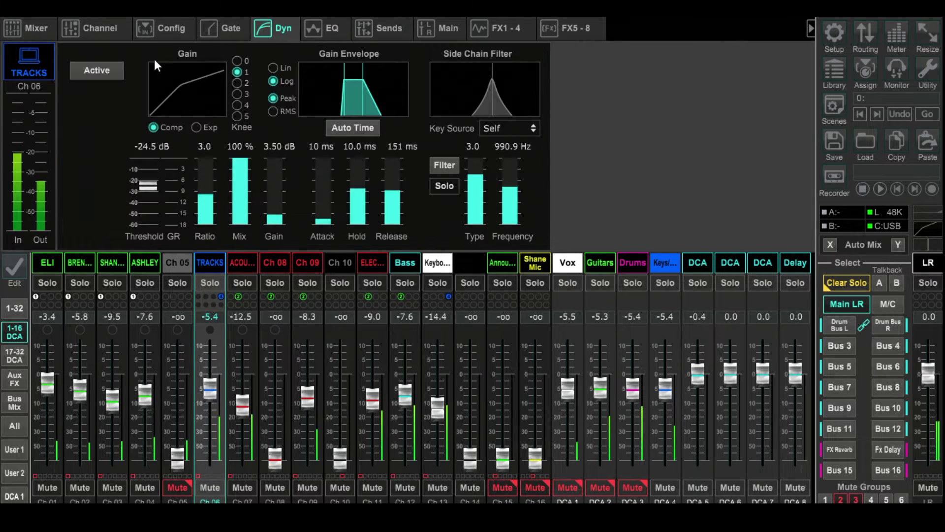
pyautogui.click(107, 69)
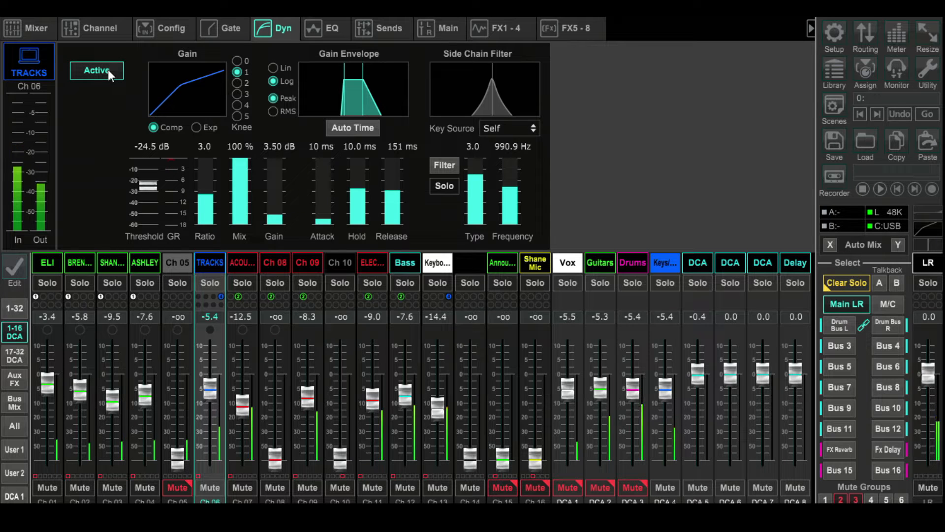
pyautogui.click(107, 69)
pyautogui.moveTo(140, 174); pyautogui.dragTo(145, 116)
pyautogui.moveTo(281, 229); pyautogui.dragTo(277, 246)
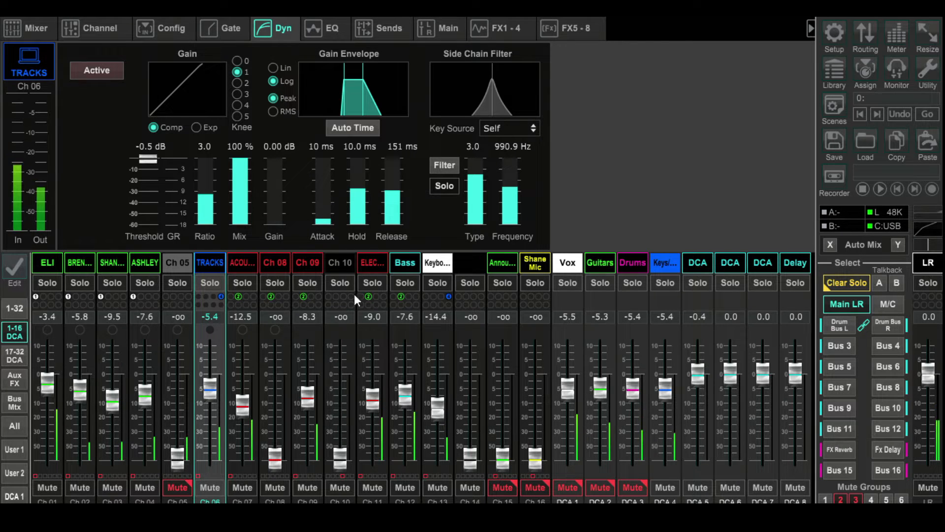
# Mute the TRACKS channel and activate the compressor on the Keyboard channel
pyautogui.click(435, 264)
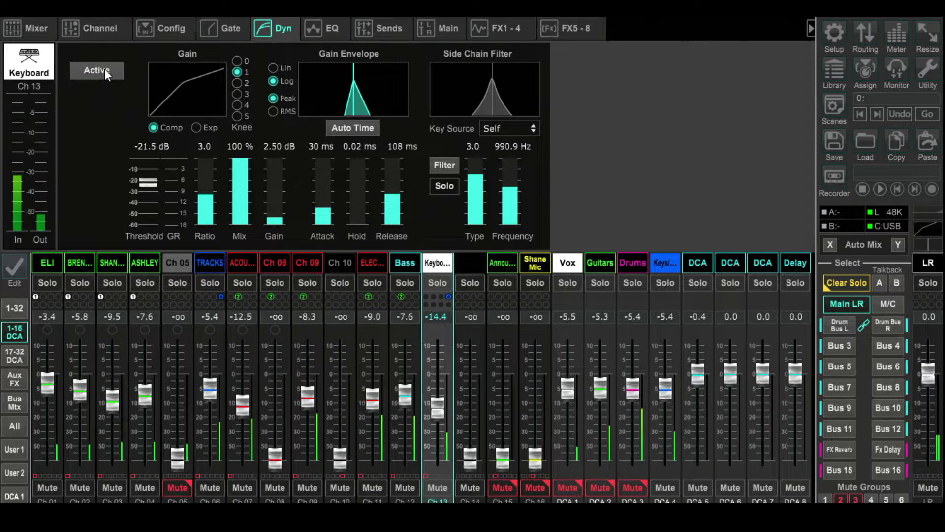
pyautogui.click(210, 487)
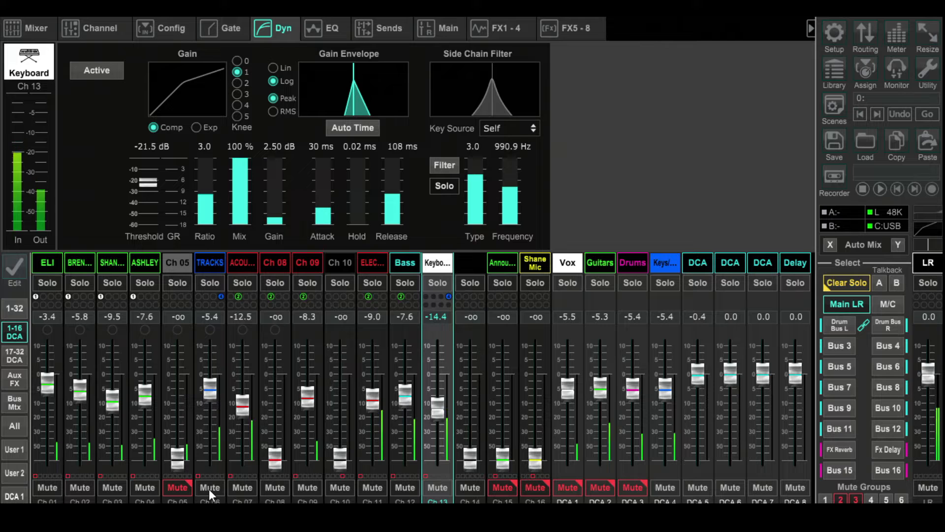
pyautogui.click(102, 70)
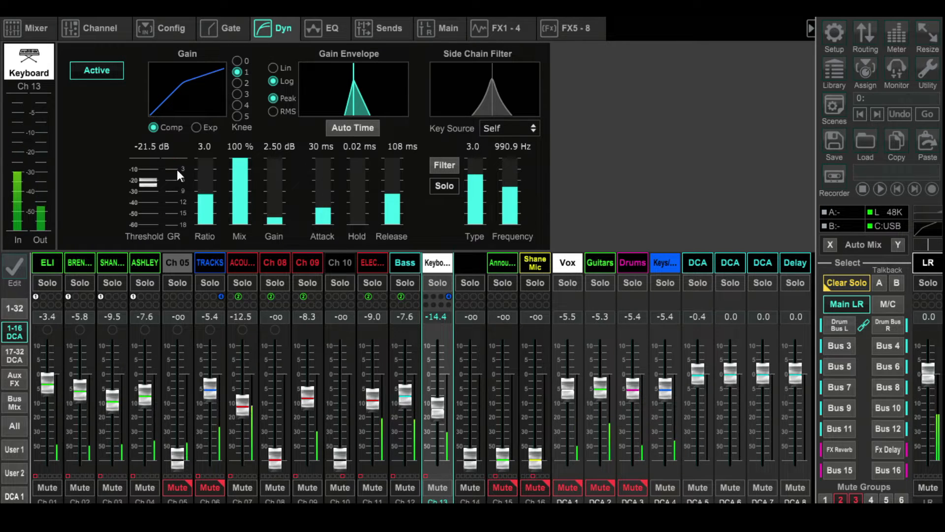
# Enable the 77 Hz low cut and the EQ on the Keyboard channel
pyautogui.click(326, 31)
pyautogui.click(78, 207)
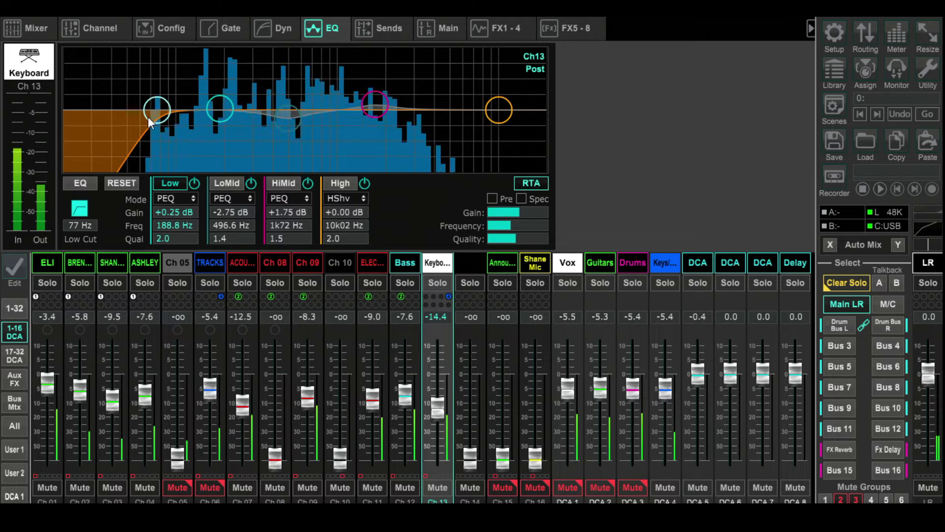
pyautogui.click(81, 183)
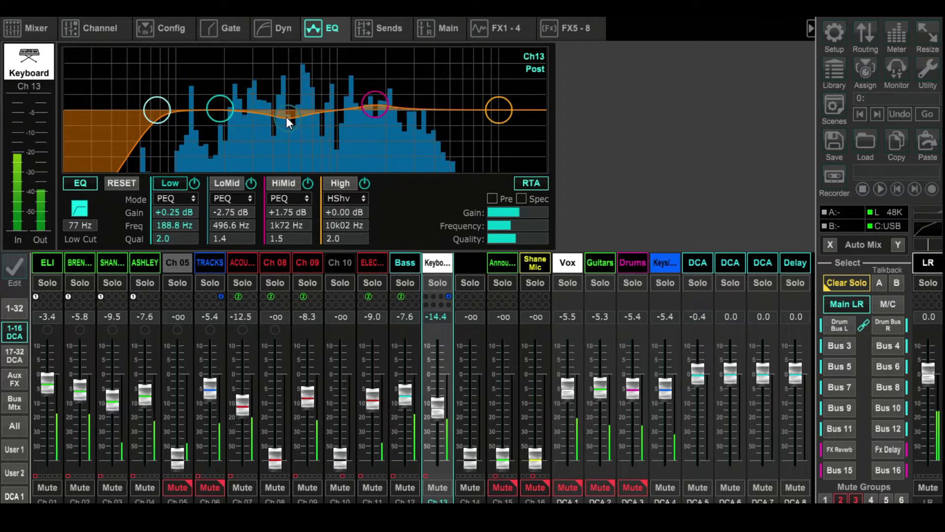
# Tune the Keyboard EQ, moving the LoMid band to 479.8 Hz and the HiMid band to 1k60 Hz at +2.25 dB
pyautogui.moveTo(285, 116)
pyautogui.mouseDown()
pyautogui.moveTo(285, 79)
pyautogui.moveTo(282, 115)
pyautogui.mouseUp()
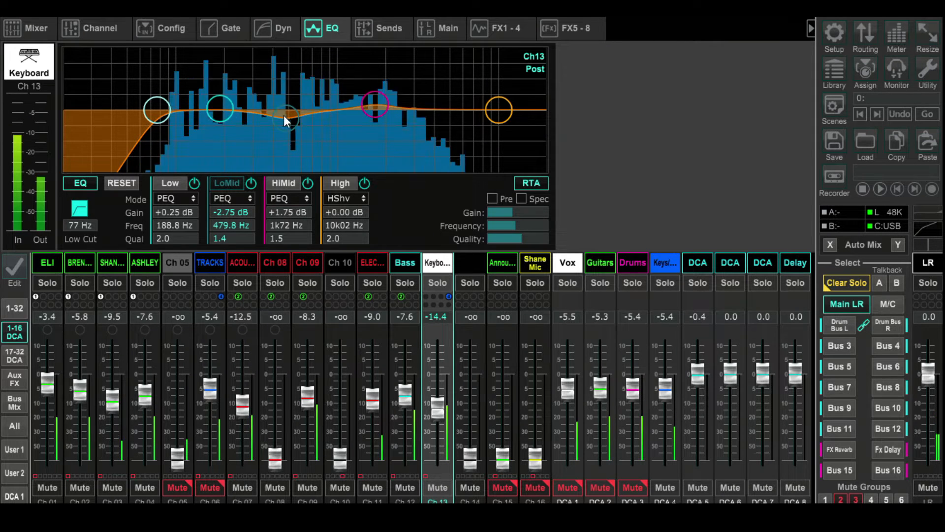
pyautogui.moveTo(373, 101); pyautogui.dragTo(371, 66)
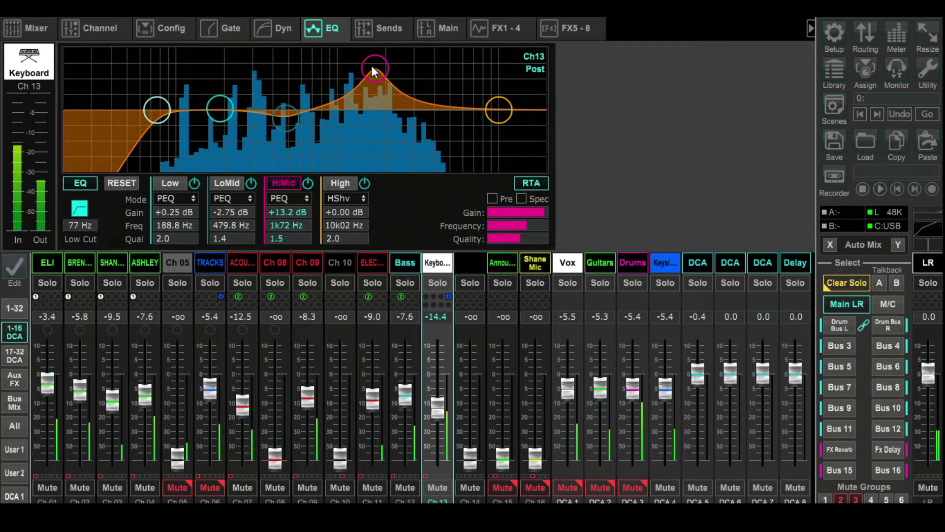
pyautogui.moveTo(371, 66); pyautogui.dragTo(369, 97)
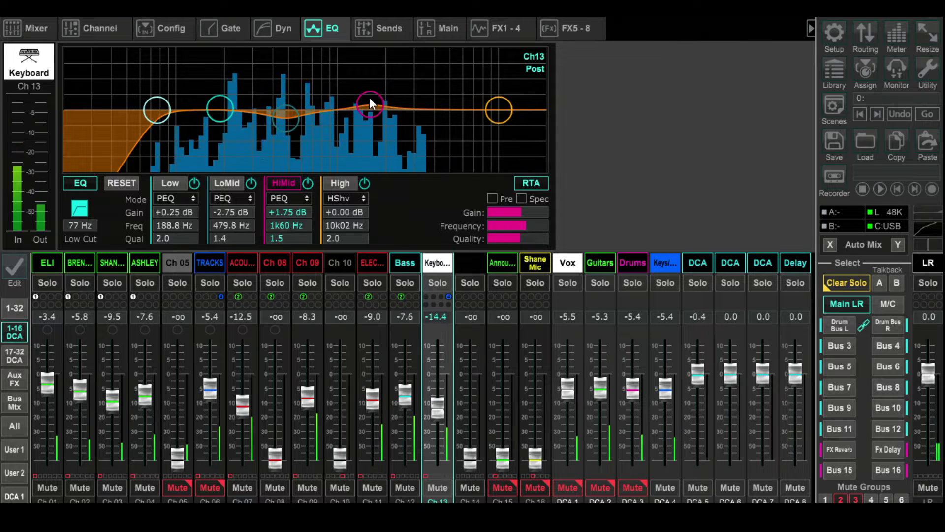
# Compare the Keyboard channel with its EQ and 77 Hz low cut off and on, leaving both enabled
pyautogui.click(79, 181)
pyautogui.click(84, 206)
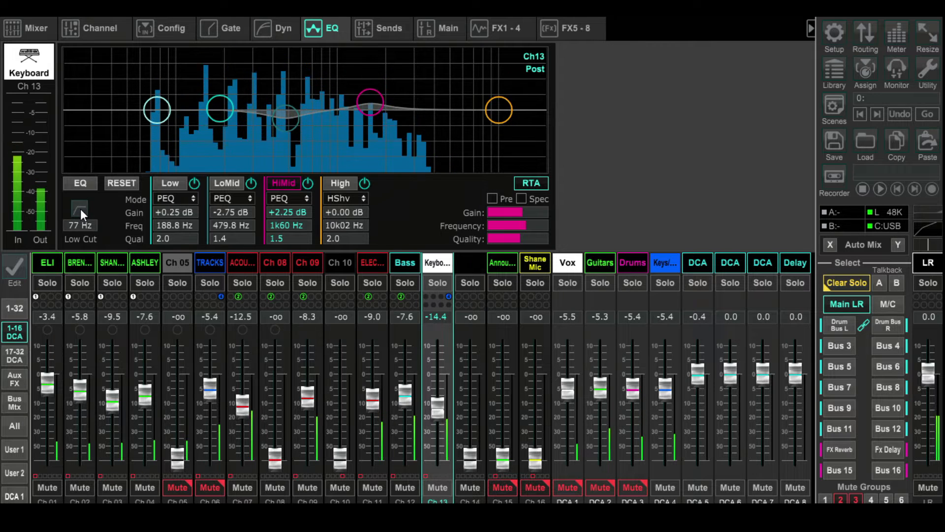
pyautogui.click(80, 186)
pyautogui.click(84, 202)
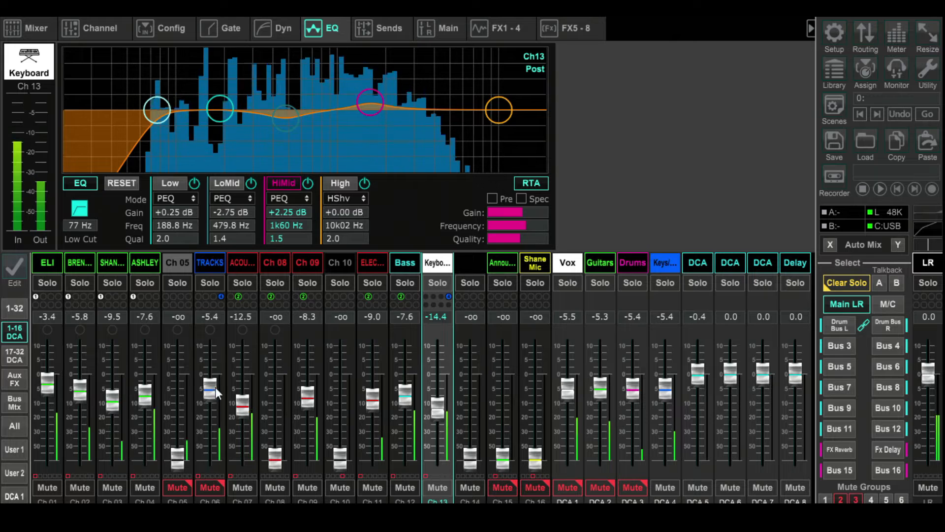
# Unmute the TRACKS channel and briefly audition the keys together with the Drums DCA, leaving the drums muted
pyautogui.click(211, 486)
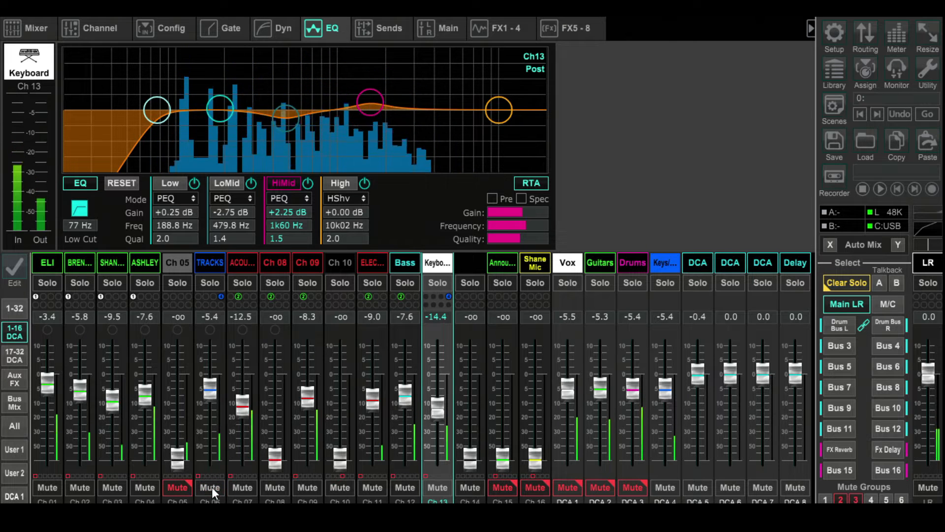
pyautogui.click(633, 487)
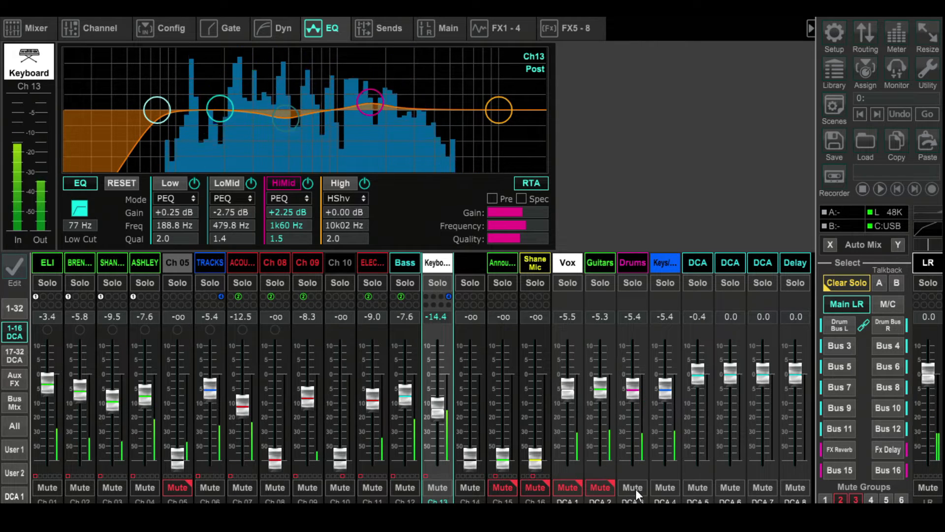
pyautogui.click(634, 487)
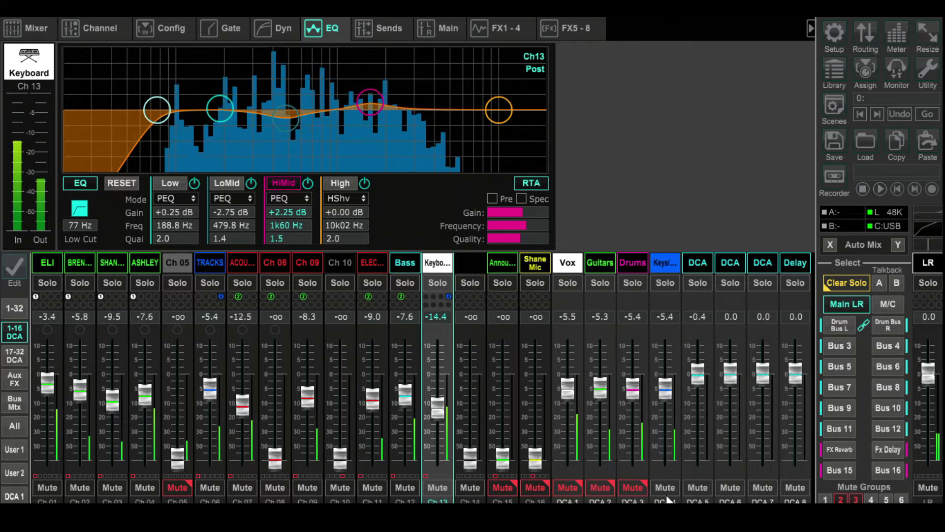
# Mute the Keys DCA and unmute the Guitars DCA
pyautogui.click(665, 488)
pyautogui.click(598, 488)
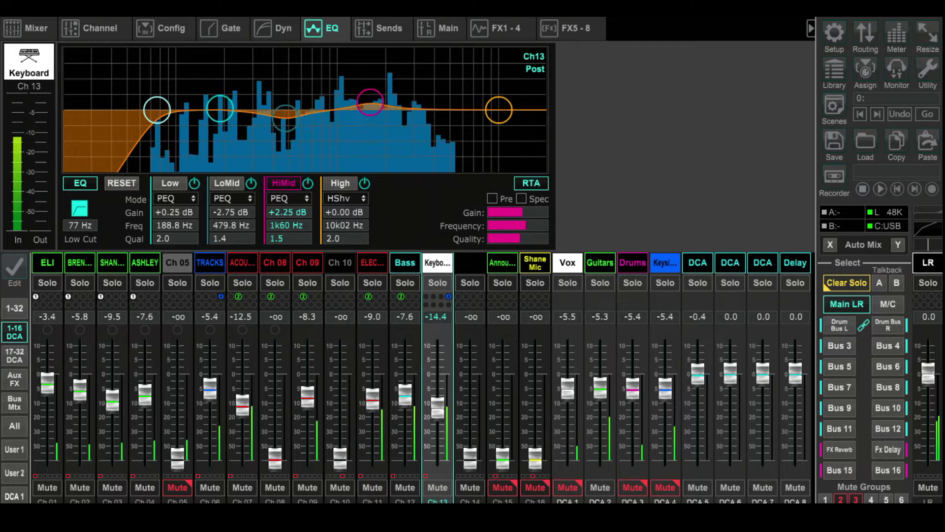
# Mute the ACOUSTIC, Ch 09 and ELECTRIC channels so the Bass can be heard alone within the Guitars DCA
pyautogui.click(241, 487)
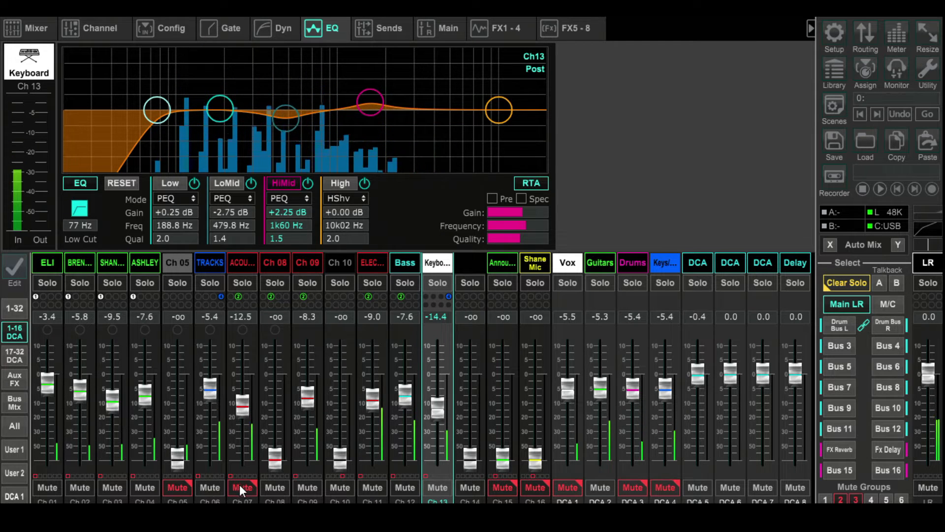
pyautogui.click(308, 485)
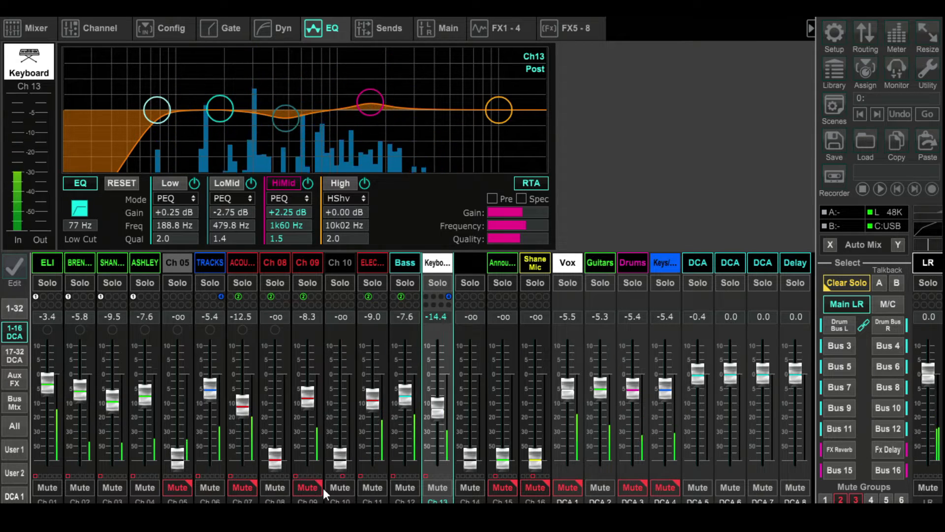
pyautogui.click(372, 488)
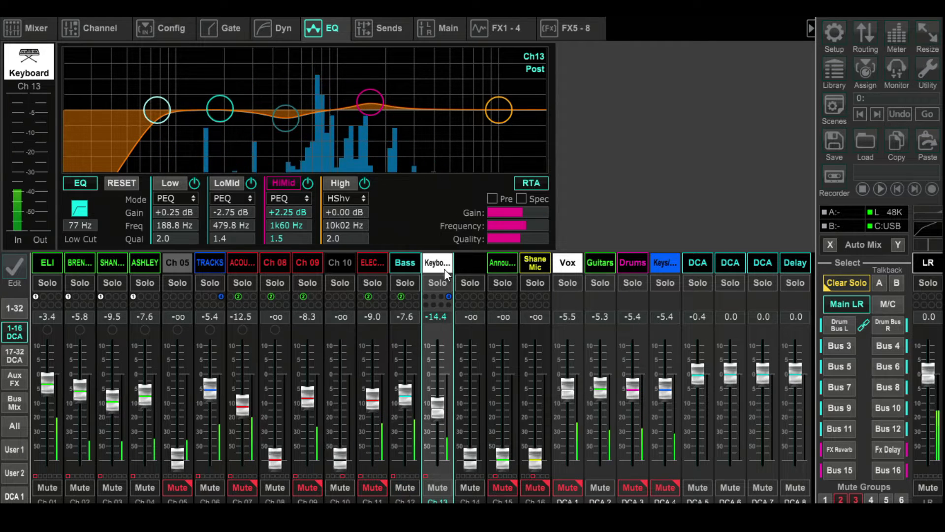
# Activate the compressor on the Bass channel and review its attack and mix settings
pyautogui.click(406, 263)
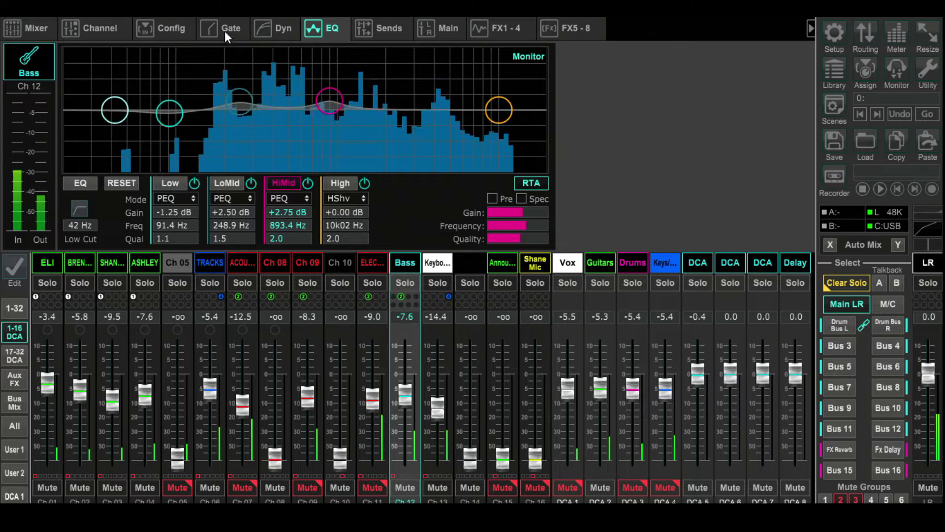
pyautogui.click(279, 28)
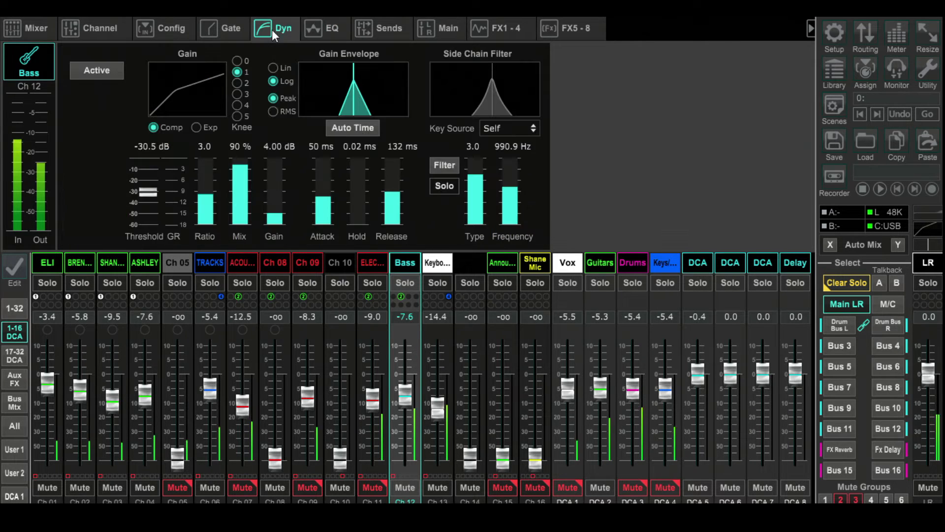
pyautogui.click(101, 70)
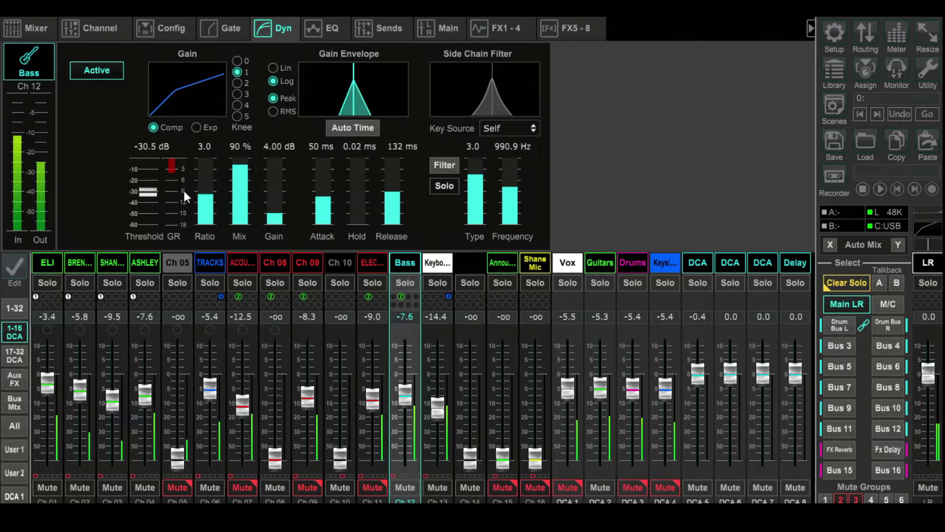
pyautogui.moveTo(325, 202)
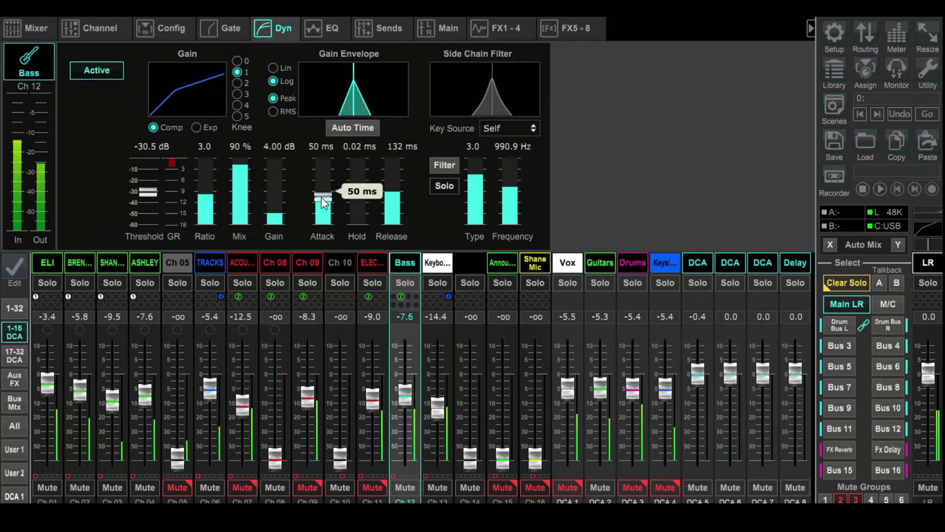
pyautogui.moveTo(246, 168)
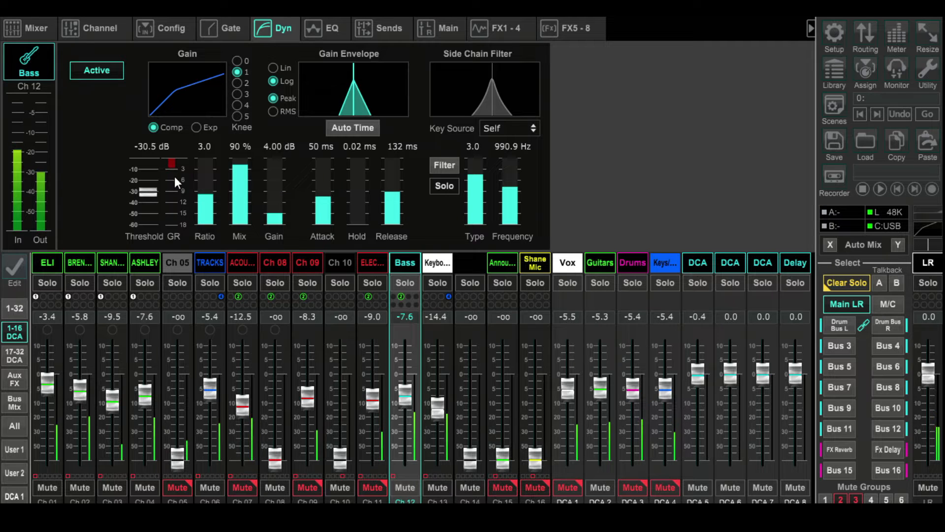
# Enable the 42 Hz low cut and the EQ on the Bass channel
pyautogui.click(328, 28)
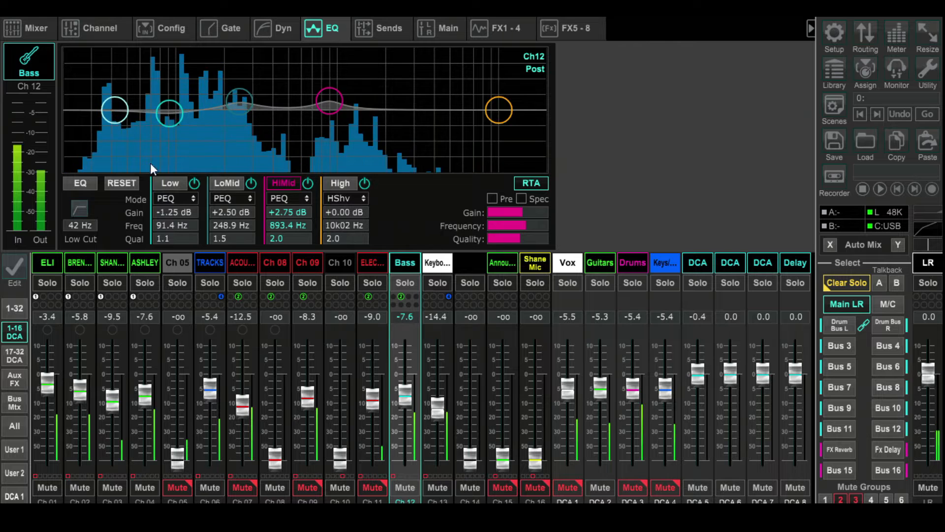
pyautogui.click(81, 207)
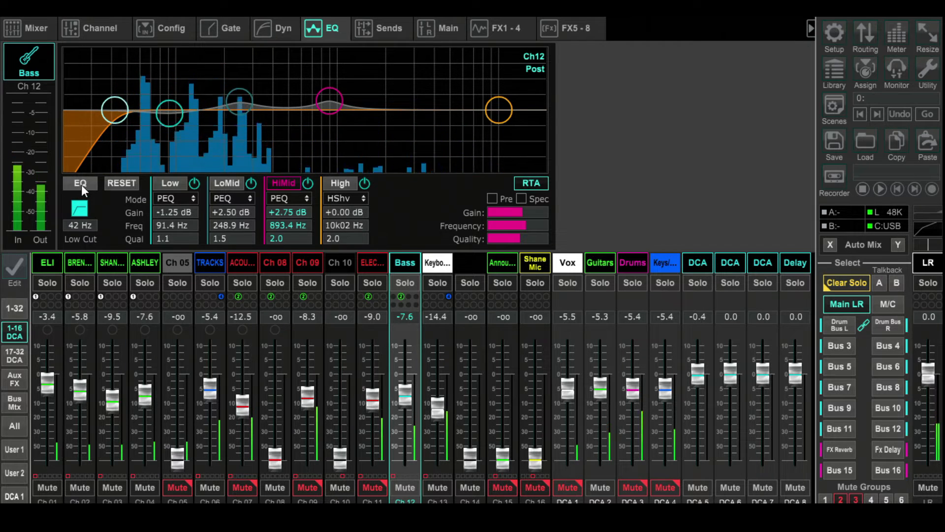
pyautogui.click(82, 185)
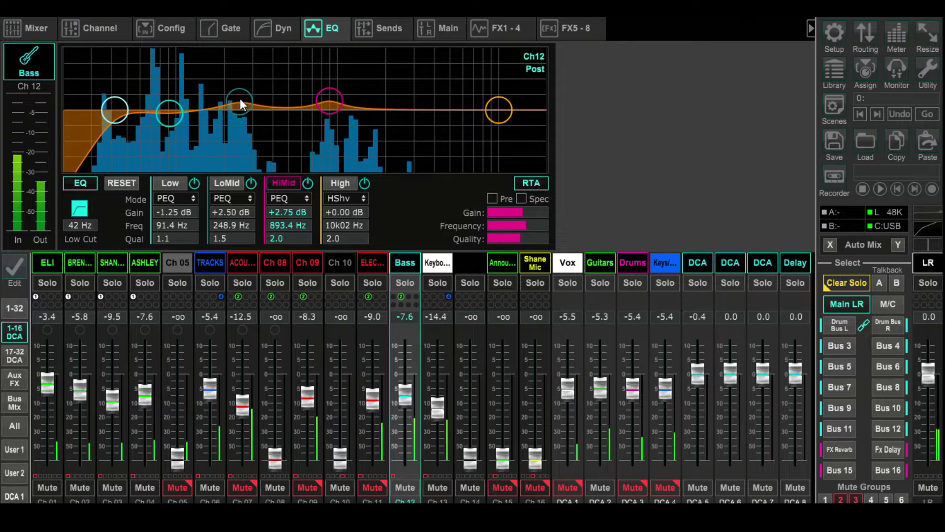
# Tune the Bass EQ with LoMid at 224.4 Hz, Low at -2.75 dB and 88.3 Hz, and HiMid at +2.50 dB and 863.0 Hz
pyautogui.moveTo(240, 101)
pyautogui.mouseDown()
pyautogui.moveTo(251, 64)
pyautogui.moveTo(235, 60)
pyautogui.moveTo(232, 93)
pyautogui.mouseUp()
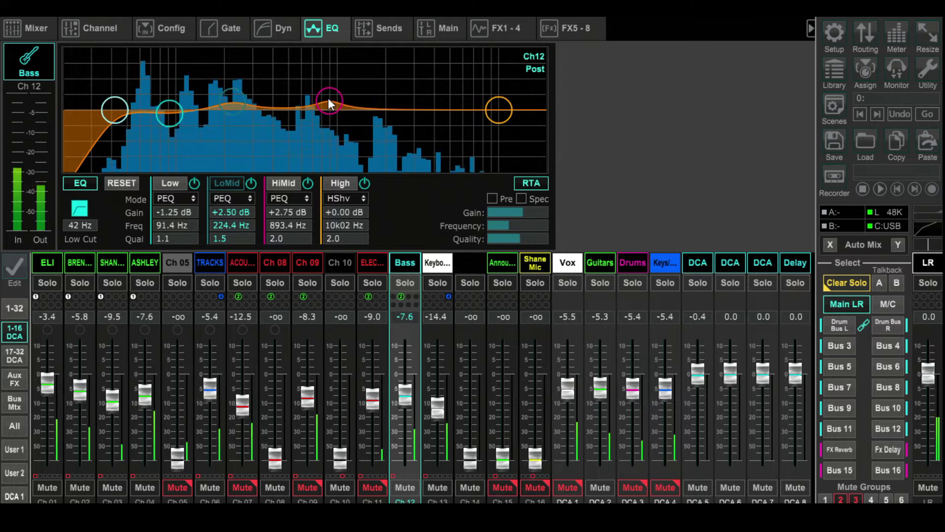
pyautogui.click(170, 113)
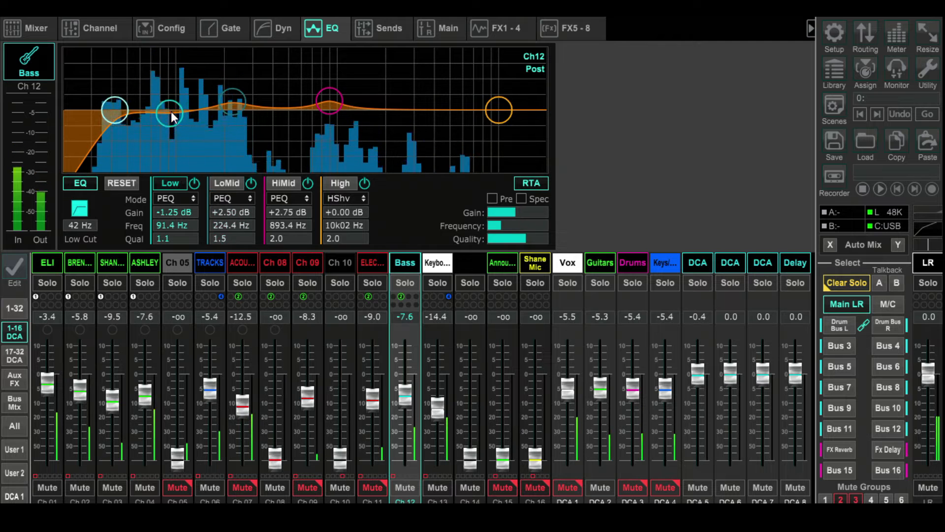
pyautogui.moveTo(171, 113)
pyautogui.mouseDown()
pyautogui.moveTo(169, 75)
pyautogui.moveTo(172, 118)
pyautogui.mouseUp()
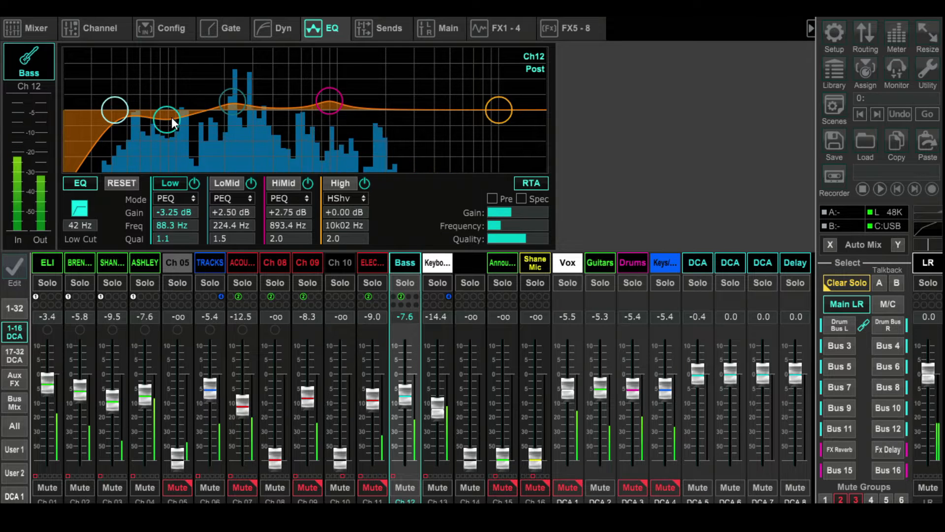
pyautogui.moveTo(172, 117); pyautogui.dragTo(172, 116)
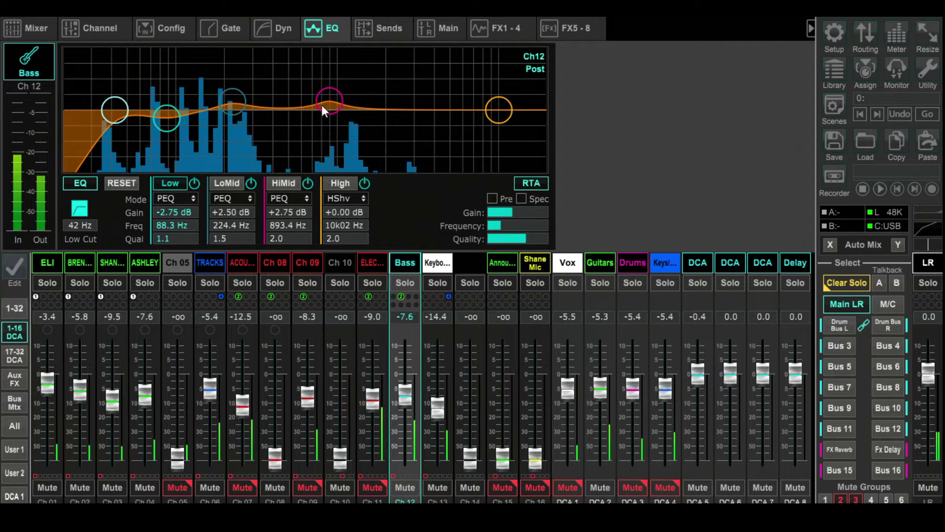
pyautogui.moveTo(326, 102)
pyautogui.mouseDown()
pyautogui.moveTo(323, 66)
pyautogui.moveTo(323, 99)
pyautogui.mouseUp()
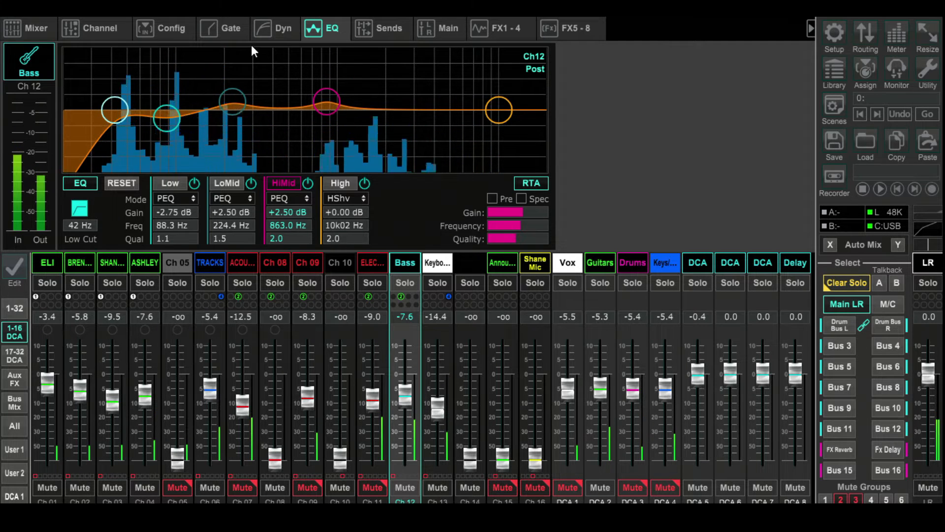
# Set the Bass compressor's attack to 28 ms and briefly audition the bass with the Drums DCA, leaving the drums muted
pyautogui.click(273, 28)
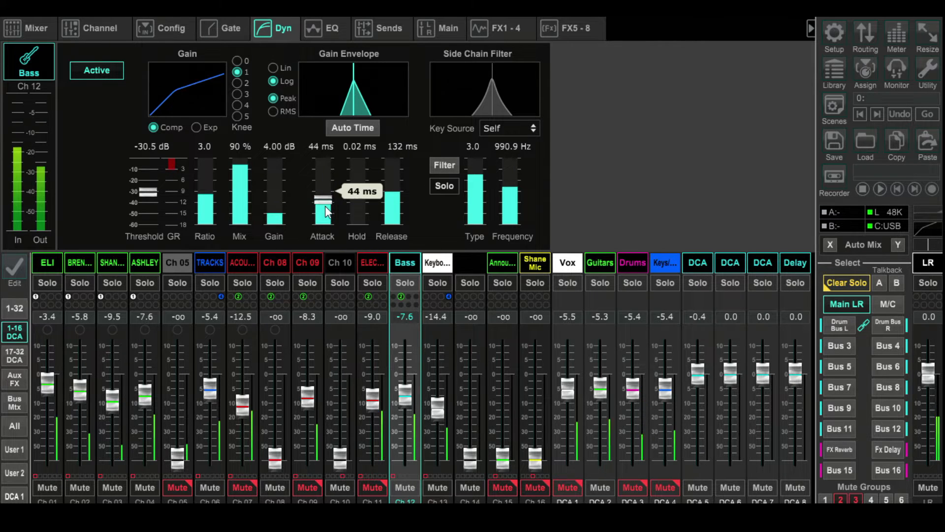
pyautogui.moveTo(325, 210); pyautogui.dragTo(324, 230)
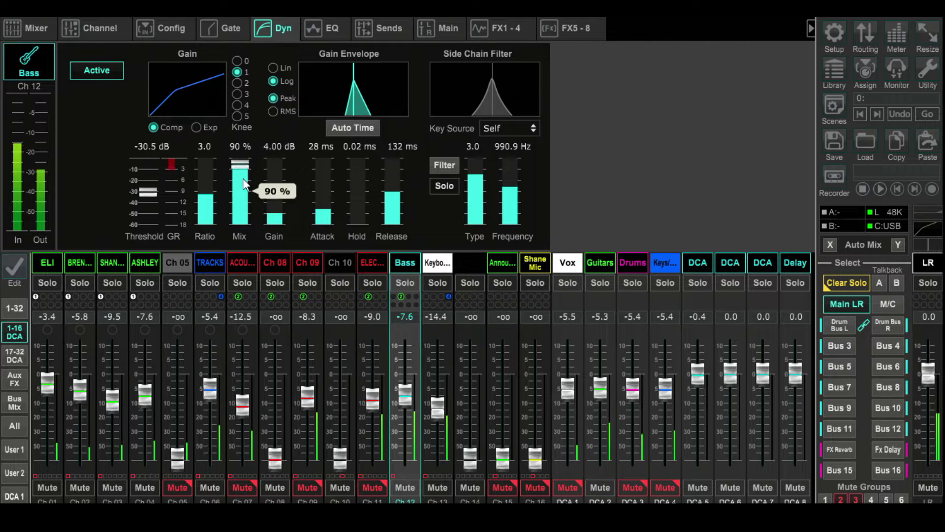
pyautogui.click(633, 486)
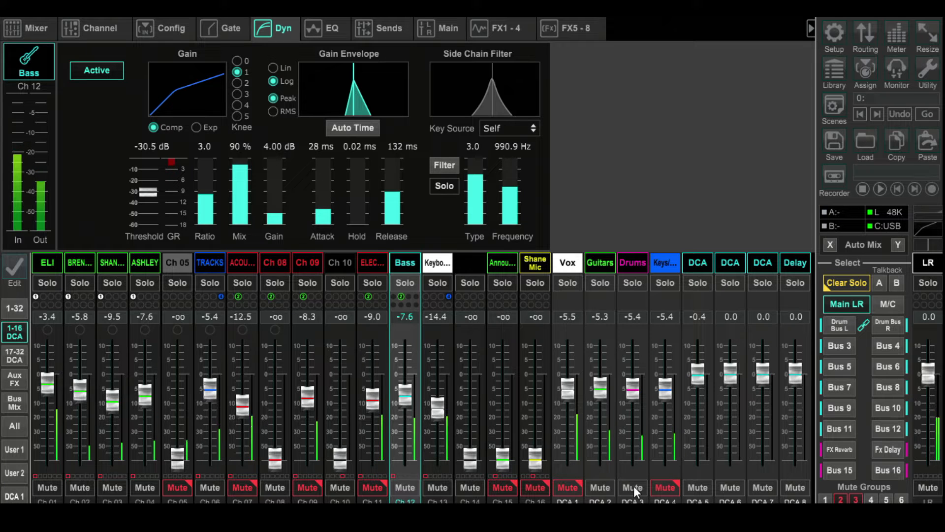
pyautogui.click(632, 486)
# Mute the Bass in favour of the ELECTRIC channel and activate the ELECTRIC channel's compressor
pyautogui.click(405, 488)
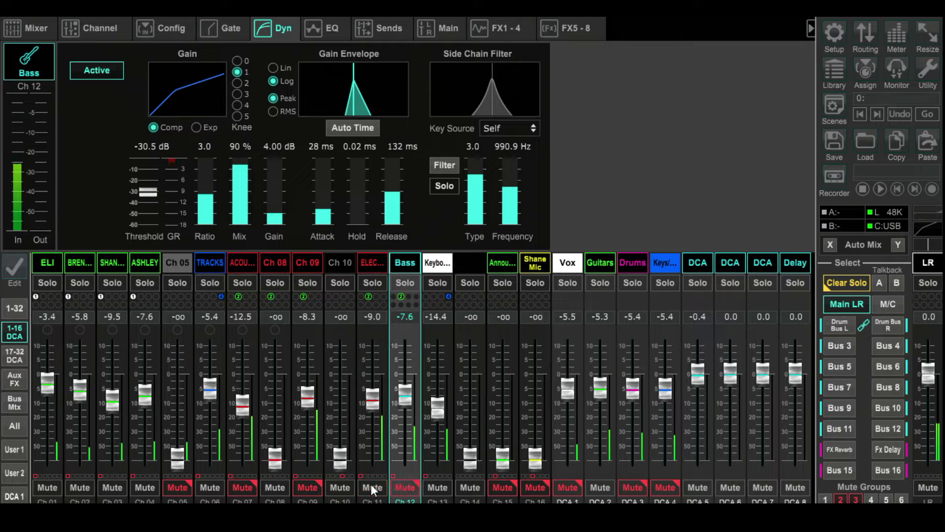
pyautogui.click(371, 265)
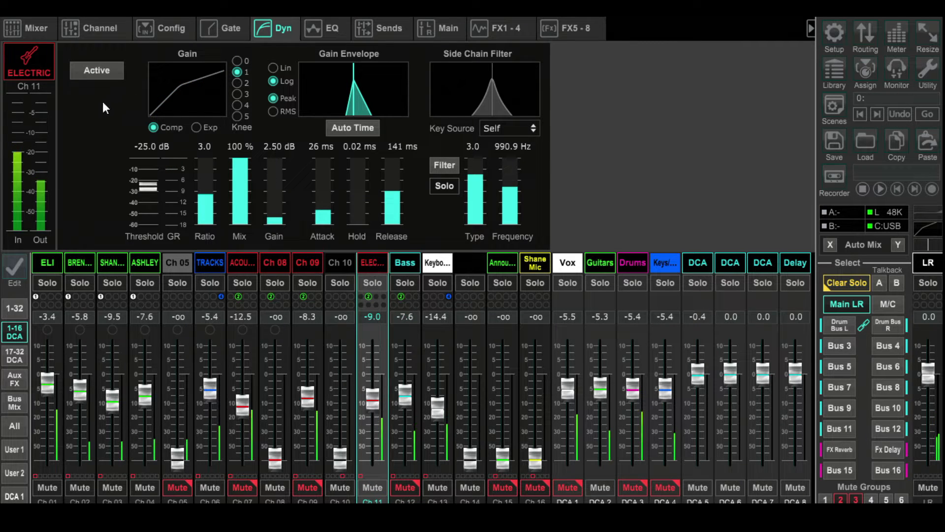
pyautogui.click(98, 70)
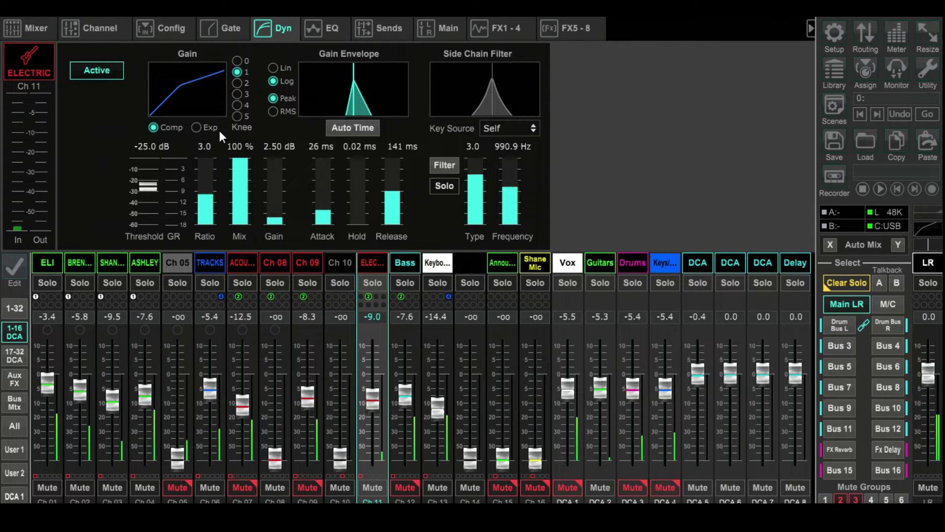
# Compare the ELECTRIC channel with its 173 Hz low cut on and off, leaving the low cut and EQ enabled
pyautogui.click(330, 27)
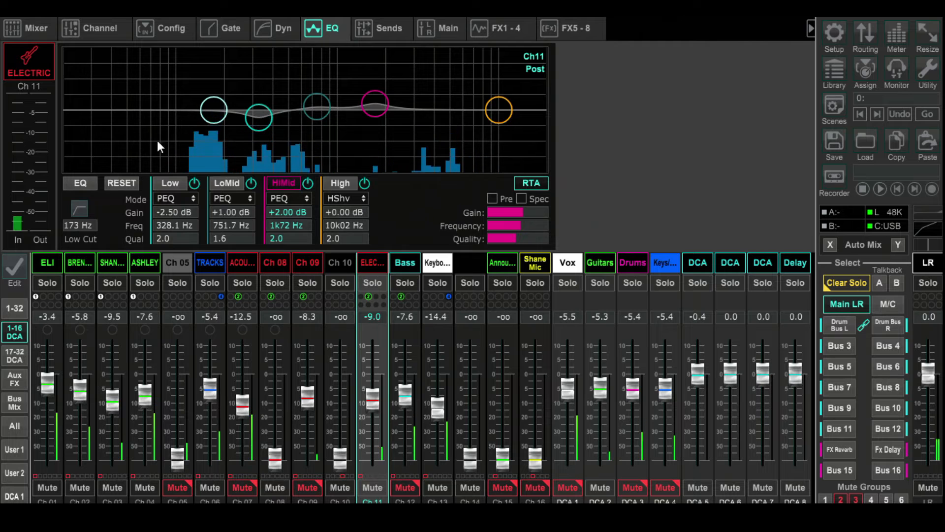
pyautogui.click(79, 211)
pyautogui.click(79, 210)
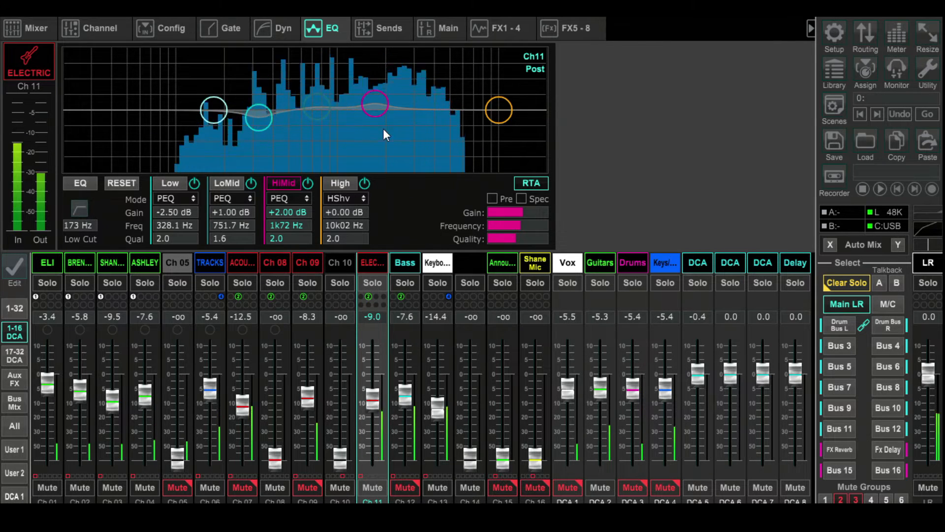
pyautogui.click(81, 210)
pyautogui.click(85, 185)
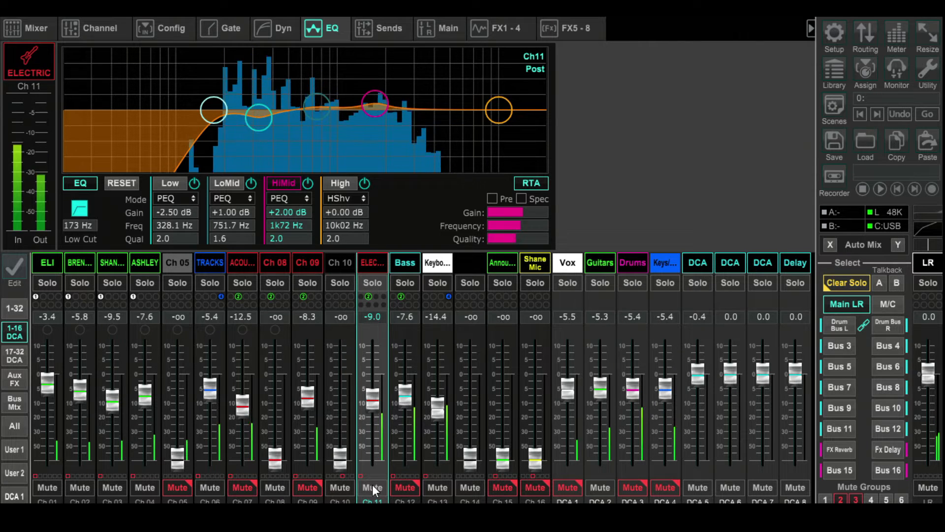
# Switch the audition from ELECTRIC to Ch 09 and activate Ch 09's compressor
pyautogui.click(307, 269)
pyautogui.click(306, 487)
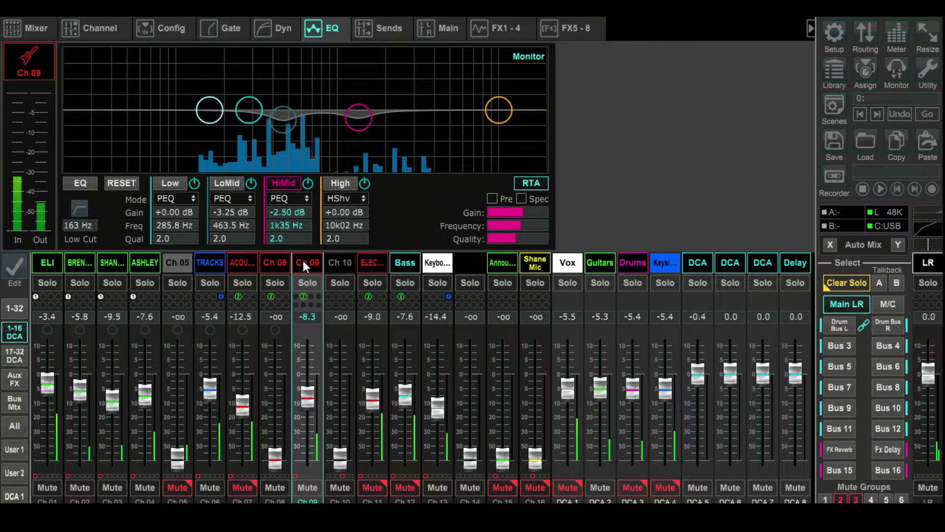
pyautogui.click(281, 31)
pyautogui.click(95, 72)
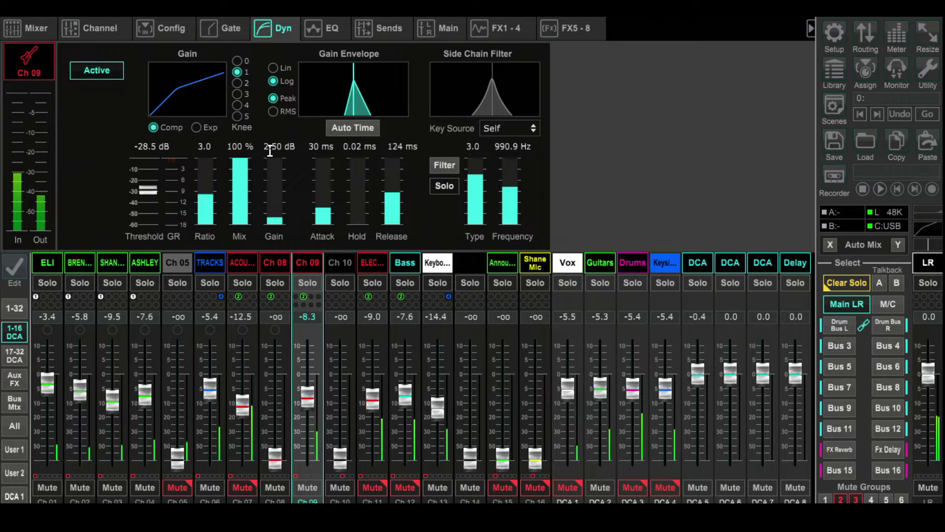
# Enable Ch 09's 163 Hz low cut and EQ, and set its LoMid band to -2.75 dB at 432.5 Hz
pyautogui.click(329, 28)
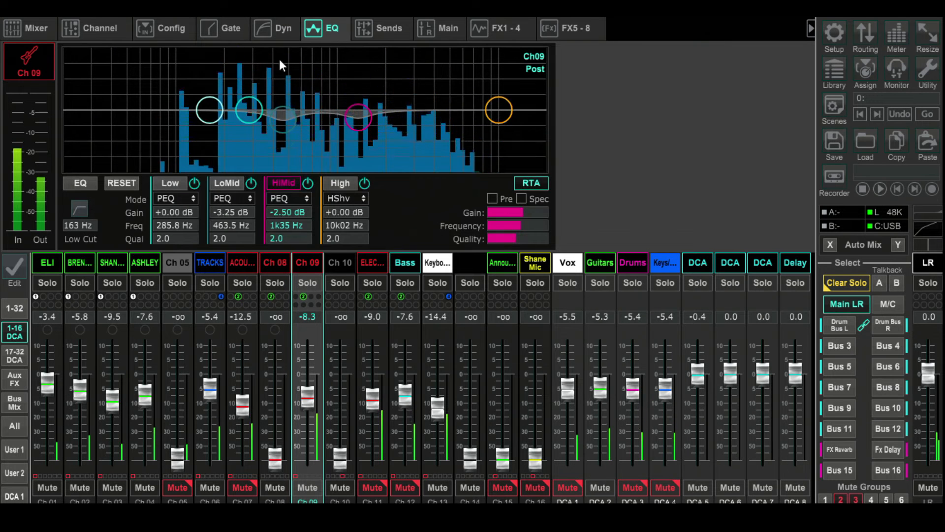
pyautogui.click(81, 209)
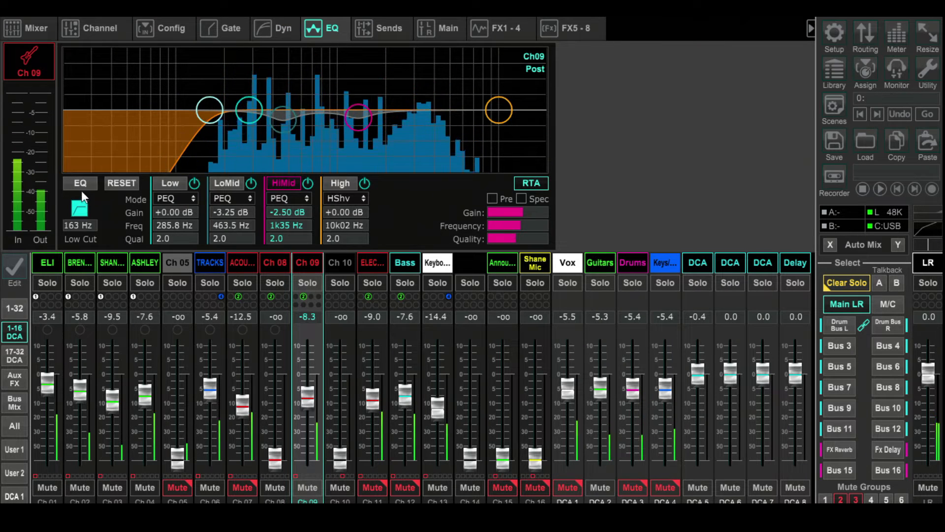
pyautogui.click(80, 184)
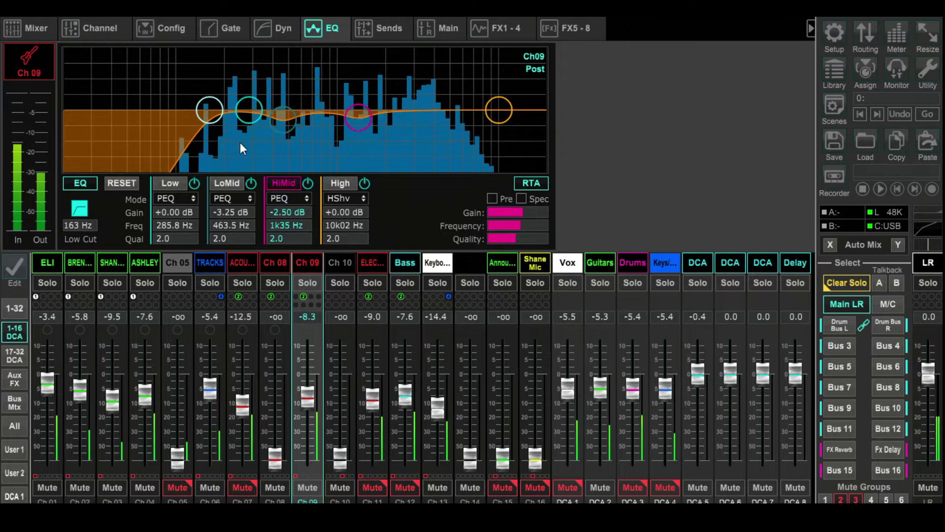
pyautogui.moveTo(289, 120)
pyautogui.mouseDown()
pyautogui.moveTo(285, 67)
pyautogui.moveTo(285, 114)
pyautogui.mouseUp()
pyautogui.moveTo(353, 116)
pyautogui.mouseDown()
pyautogui.moveTo(353, 64)
pyautogui.moveTo(354, 112)
pyautogui.mouseUp()
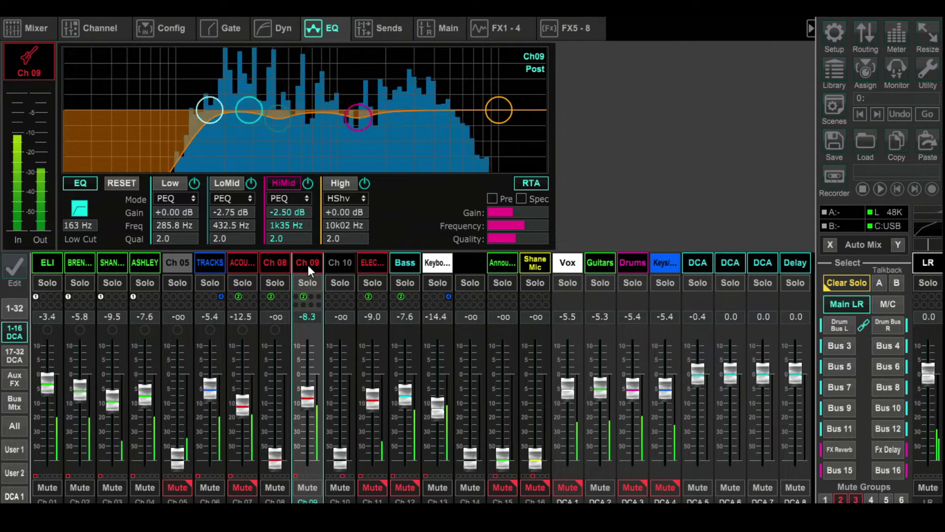
# Audition Ch 09 together with the ELECTRIC and Bass channels, leaving channels 10 to 12 muted
pyautogui.click(370, 488)
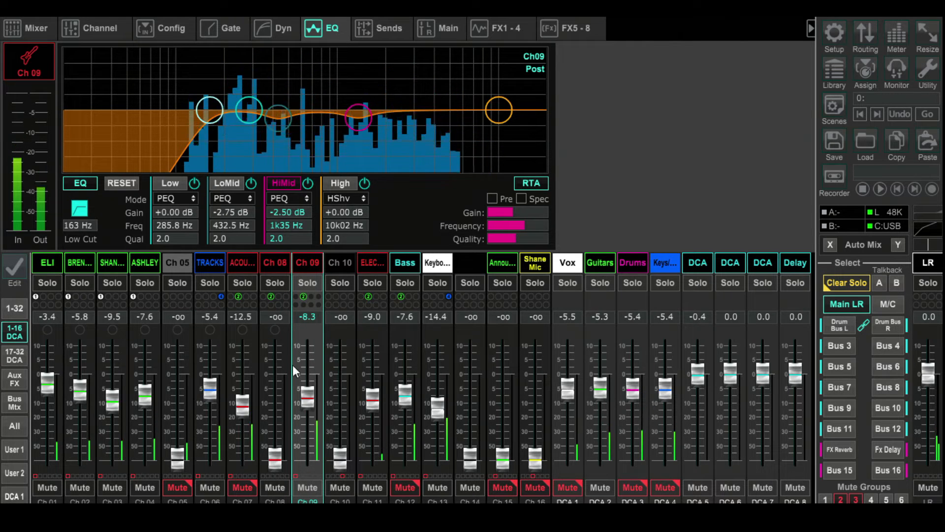
pyautogui.click(403, 486)
pyautogui.click(352, 488)
pyautogui.click(363, 489)
# Mute Ch 09, and unmute and select the ACOUSTIC channel
pyautogui.click(313, 487)
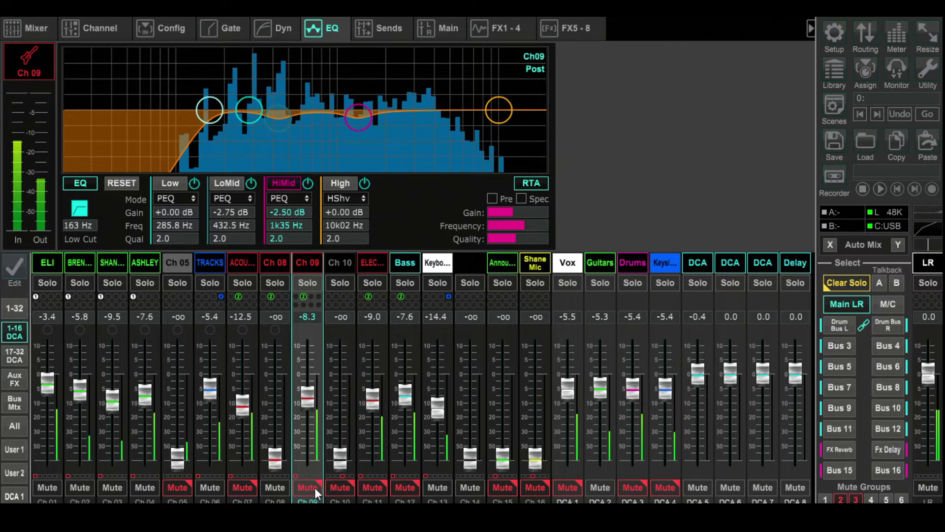
pyautogui.click(250, 486)
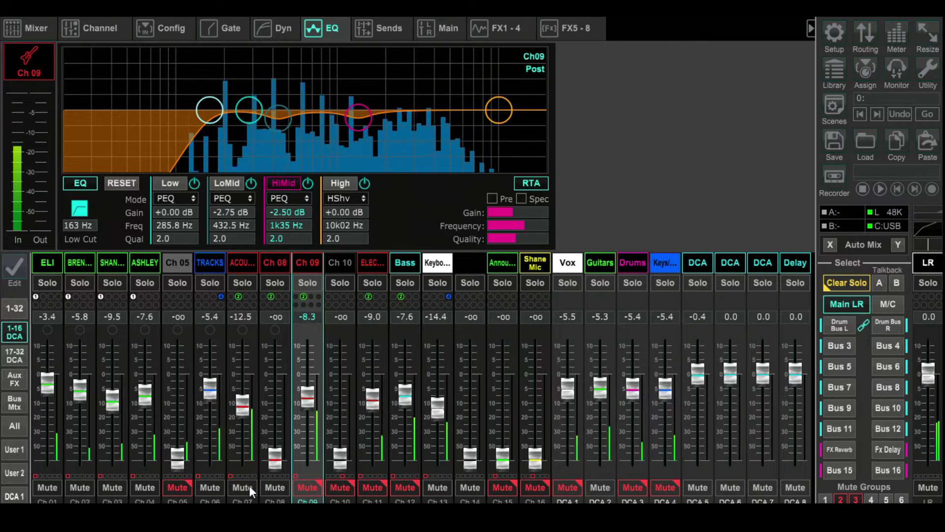
pyautogui.click(238, 261)
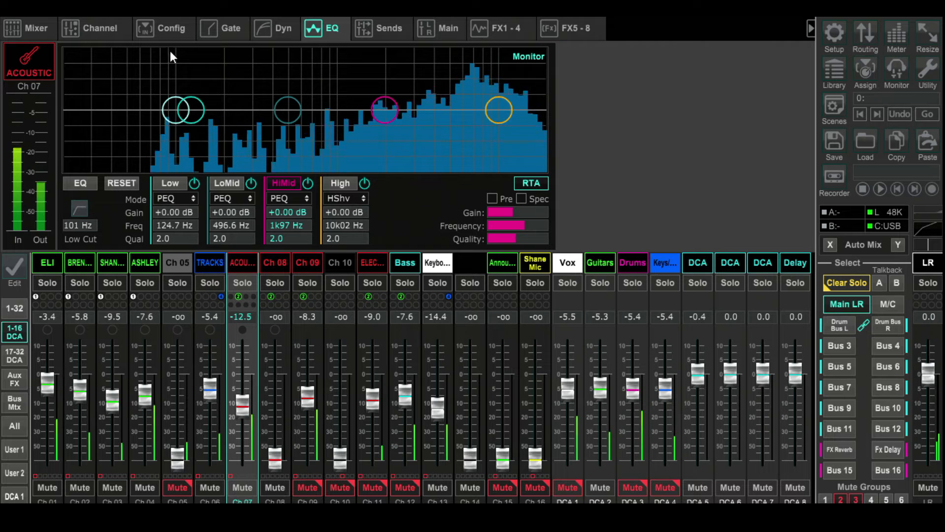
# Activate the ACOUSTIC channel's compressor and enable its 101 Hz low cut and EQ
pyautogui.click(284, 30)
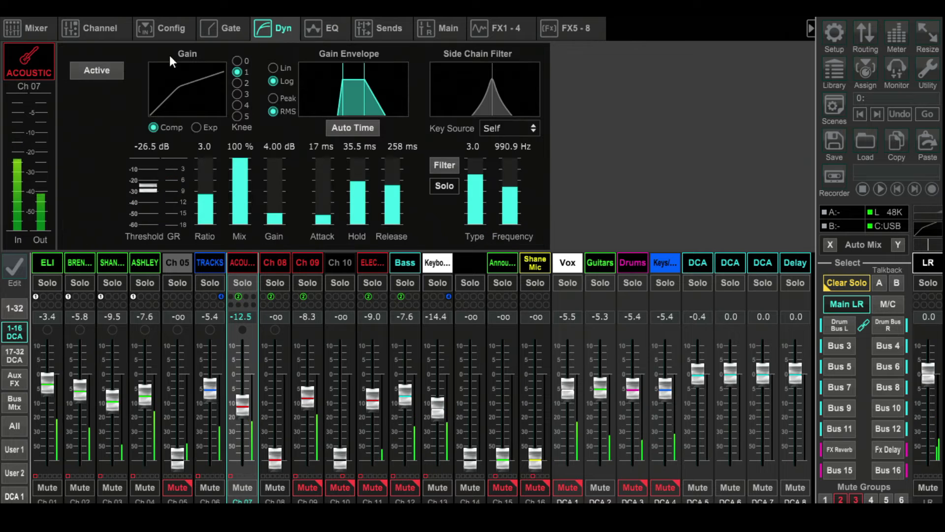
pyautogui.click(95, 74)
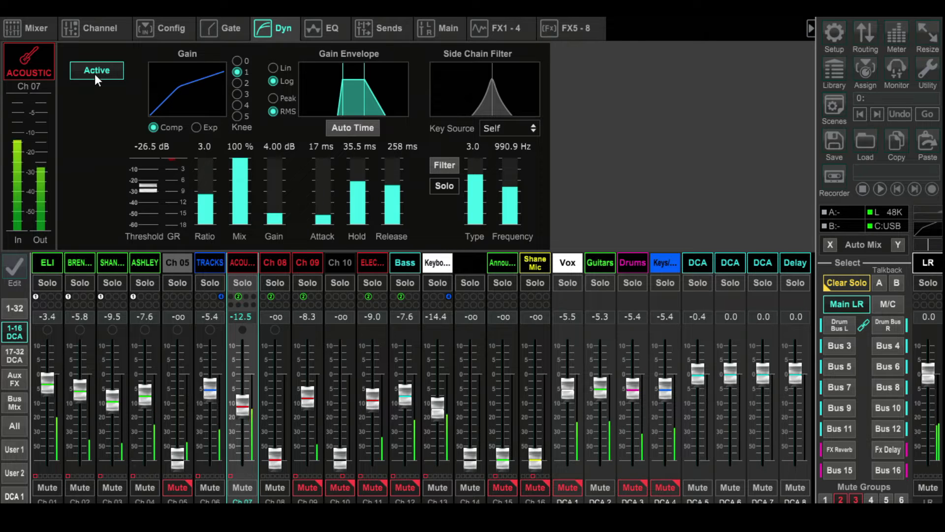
pyautogui.click(321, 26)
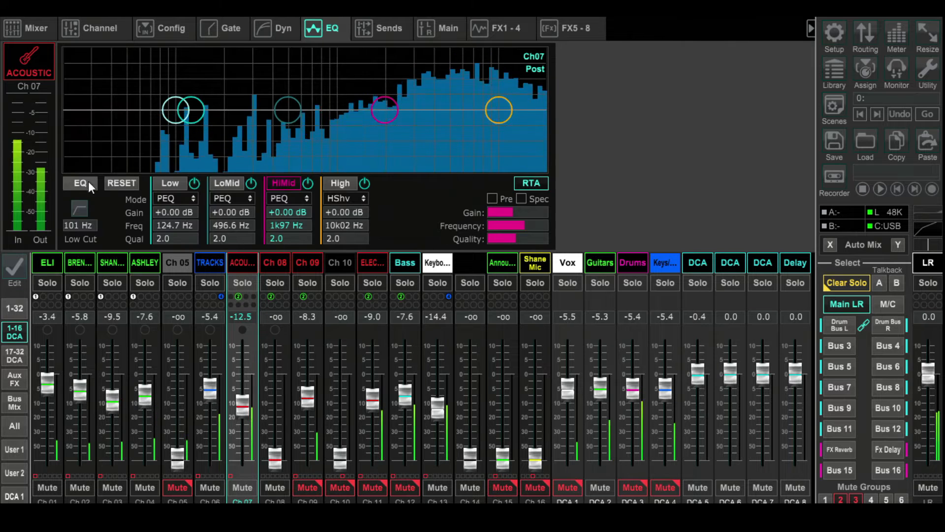
pyautogui.click(81, 206)
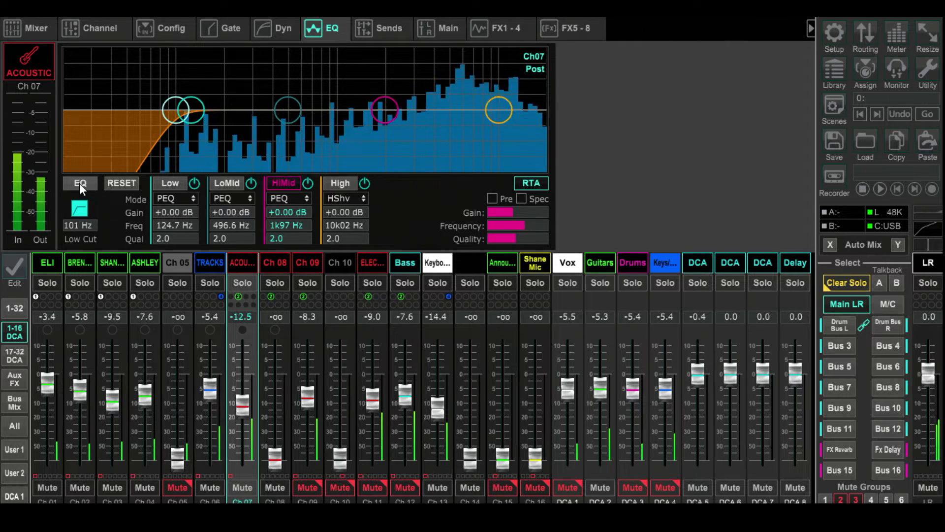
pyautogui.click(80, 183)
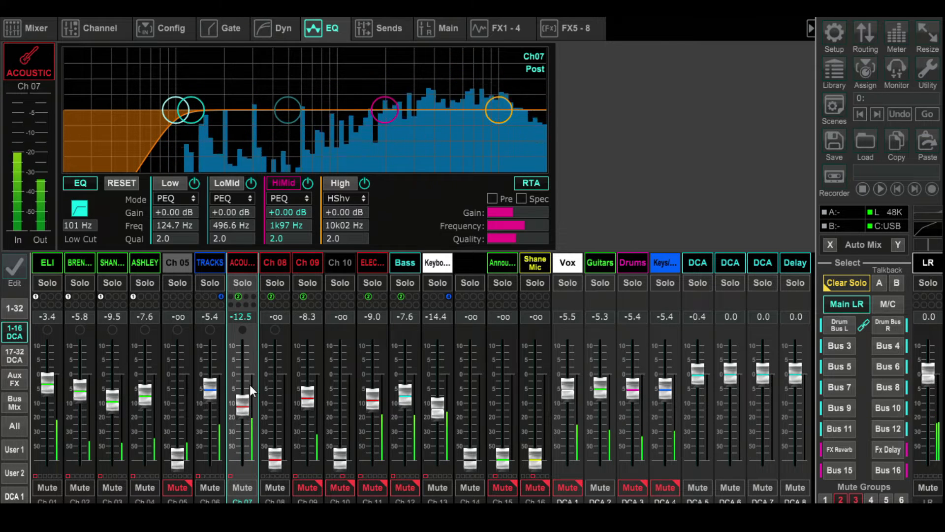
# Unmute Ch 09, the ELECTRIC and Bass channels, and the Drums DCA
pyautogui.click(305, 488)
pyautogui.click(372, 488)
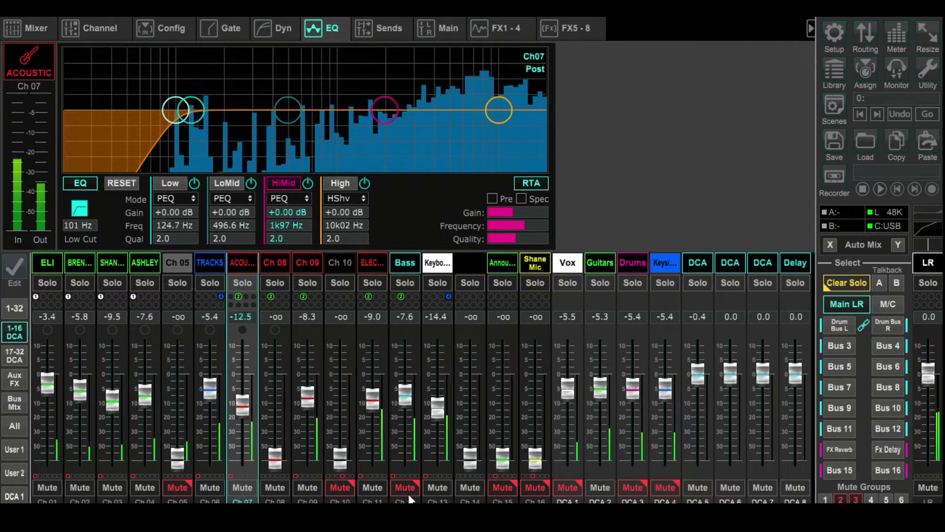
pyautogui.click(404, 490)
pyautogui.click(633, 487)
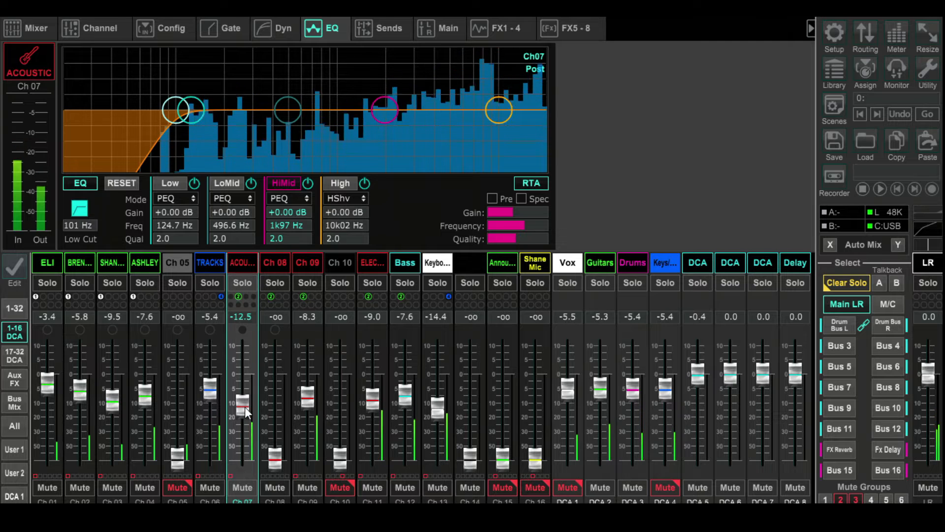
# Set the ACOUSTIC fader to -13.9 dB, ELECTRIC to -7.3 dB and Keyboard to -10.5 dB, with the Keys DCA unmuted
pyautogui.moveTo(245, 412); pyautogui.dragTo(246, 418)
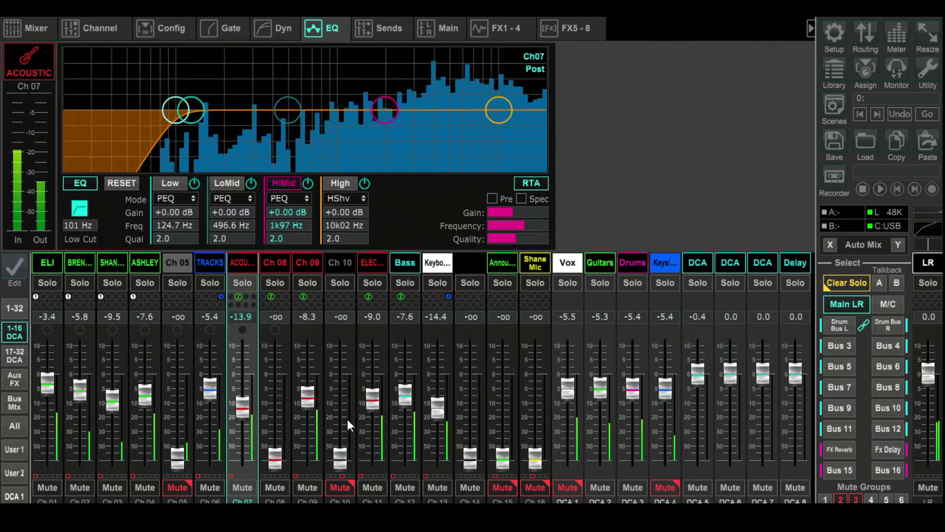
pyautogui.moveTo(368, 404); pyautogui.dragTo(371, 398)
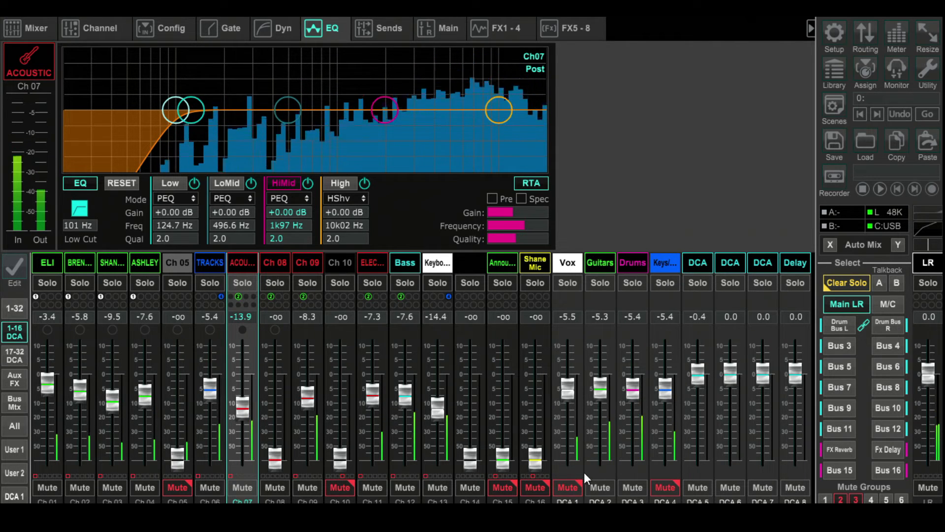
pyautogui.moveTo(447, 410)
pyautogui.mouseDown()
pyautogui.moveTo(441, 361)
pyautogui.moveTo(439, 409)
pyautogui.mouseUp()
pyautogui.click(664, 486)
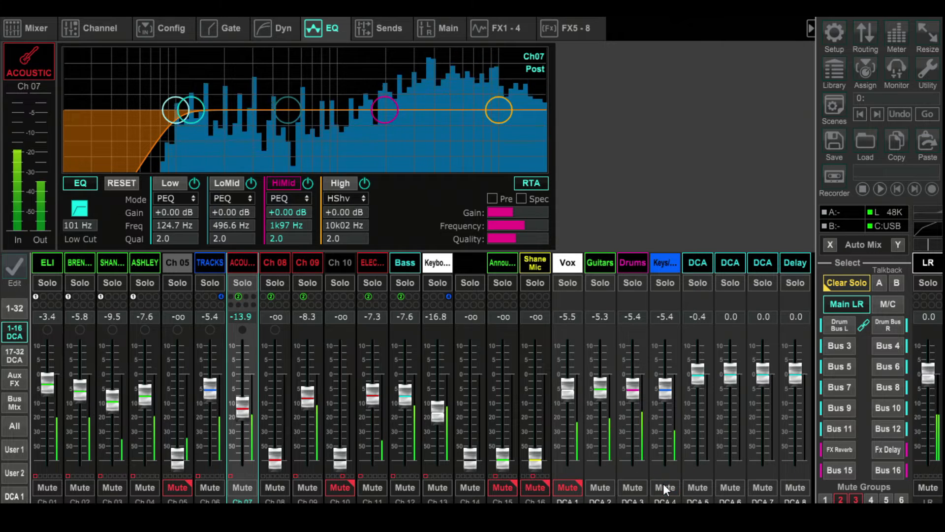
pyautogui.moveTo(439, 410)
pyautogui.mouseDown()
pyautogui.moveTo(439, 392)
pyautogui.moveTo(441, 401)
pyautogui.mouseUp()
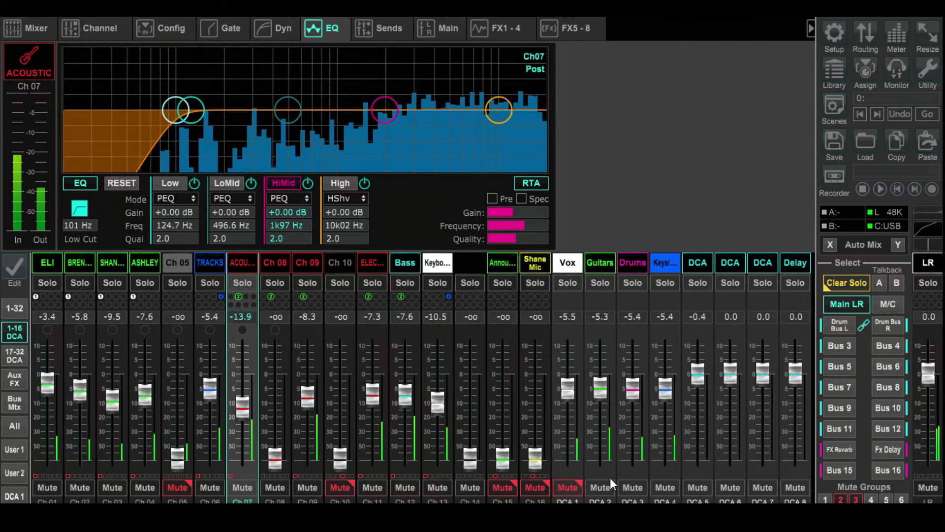
# Mute the Guitars, Drums and Keys DCAs and unmute the Vox DCA
pyautogui.click(601, 488)
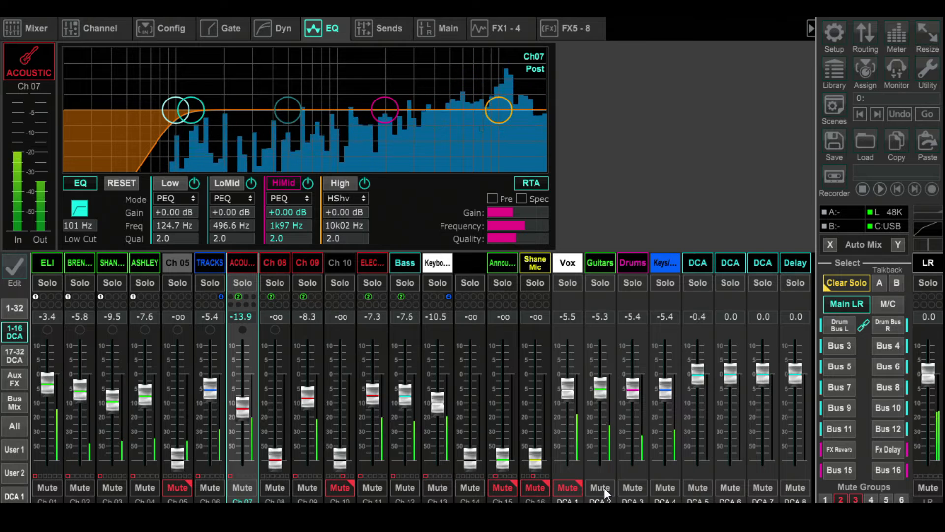
pyautogui.click(633, 488)
pyautogui.click(662, 491)
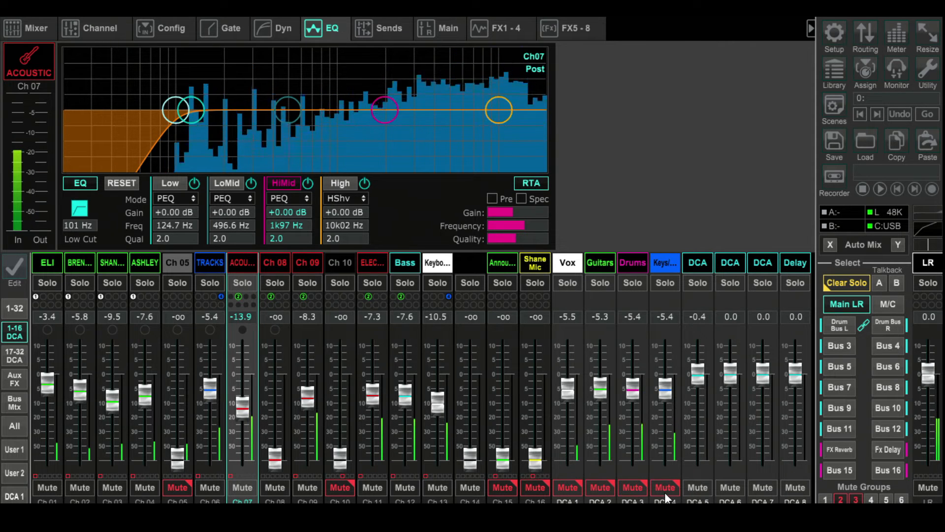
pyautogui.click(568, 485)
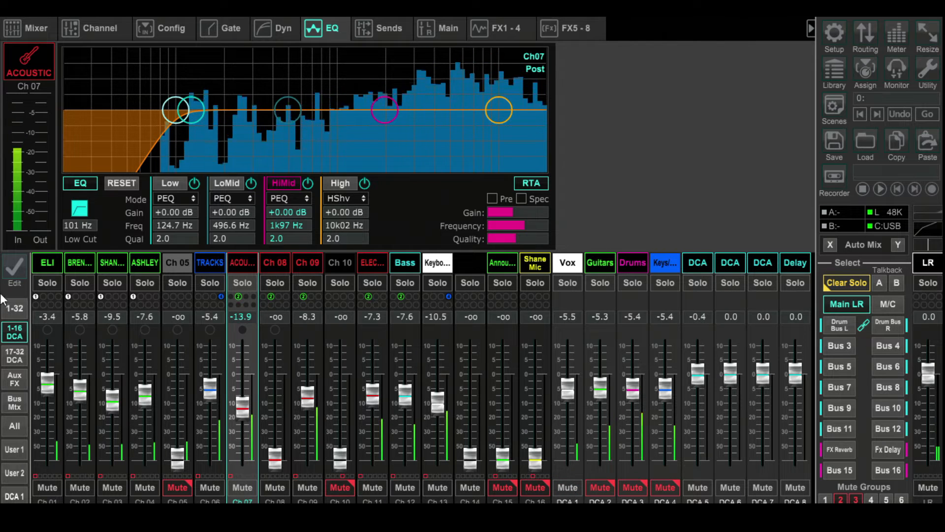
# Select Ch 01 and isolate it within the vocals by muting Ch 02, Ch 03 and Ch 04
pyautogui.click(52, 262)
pyautogui.click(81, 486)
pyautogui.click(112, 487)
pyautogui.click(143, 487)
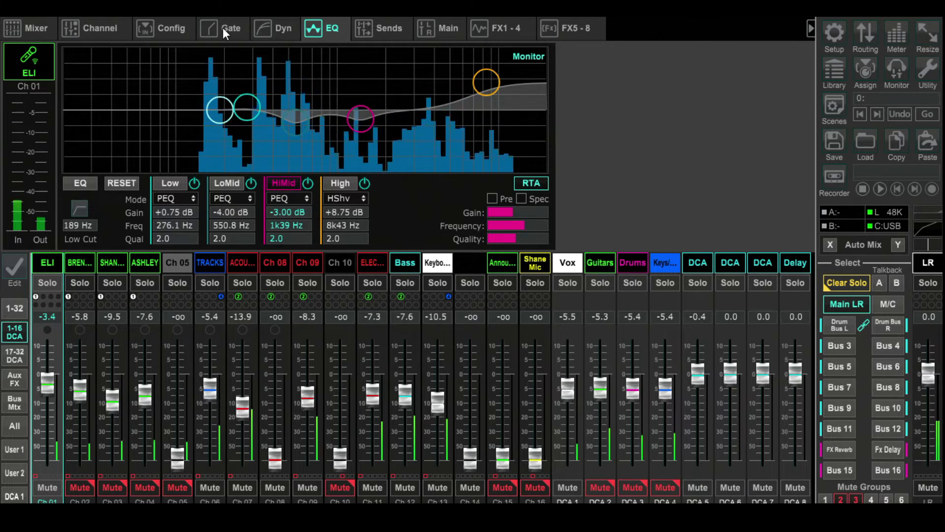
# Activate Ch 01's compressor and set its threshold to -21.5 dB
pyautogui.click(277, 31)
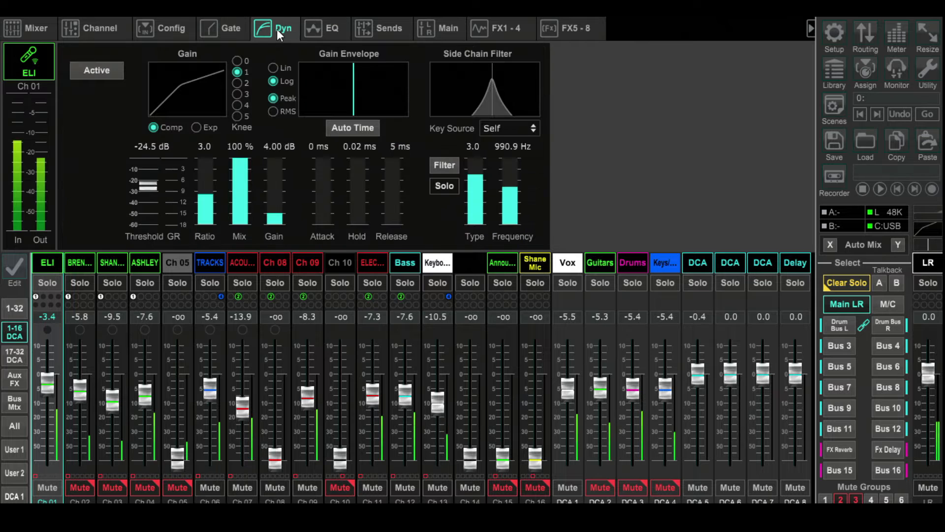
pyautogui.click(96, 76)
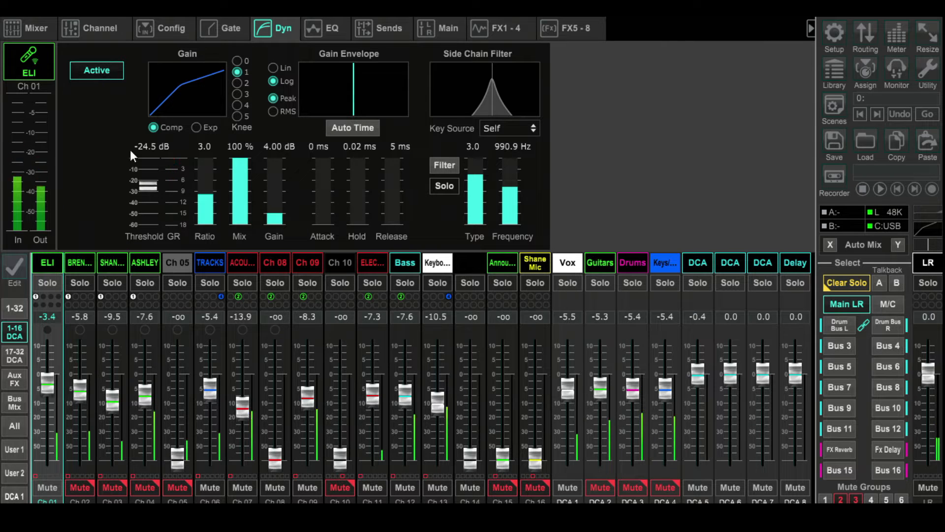
pyautogui.moveTo(147, 185); pyautogui.dragTo(148, 181)
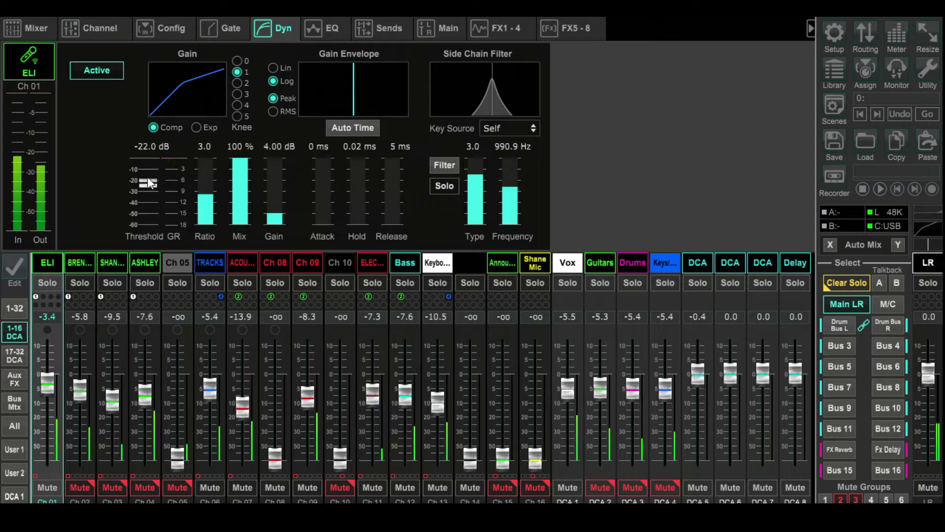
pyautogui.moveTo(147, 176); pyautogui.dragTo(146, 174)
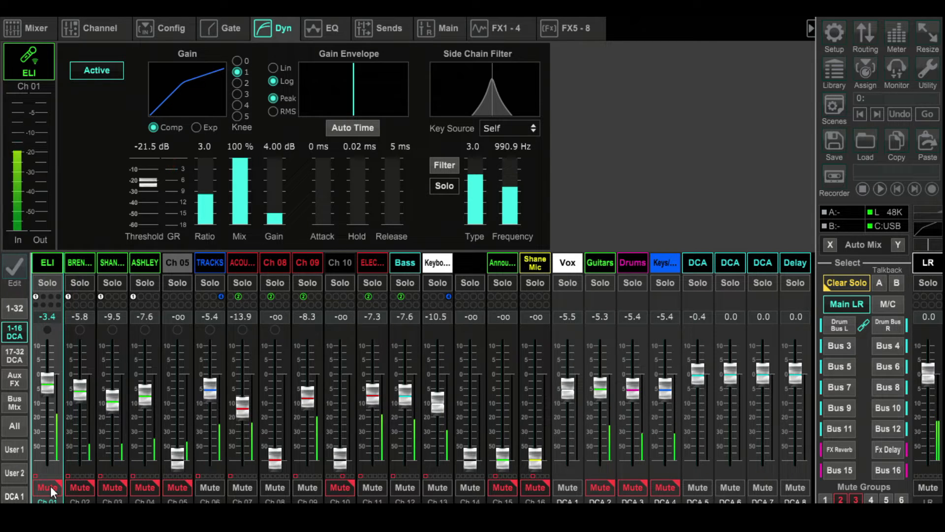
# Unmute Ch 01 and compare its sound with the compressor bypassed and active
pyautogui.moveTo(327, 189)
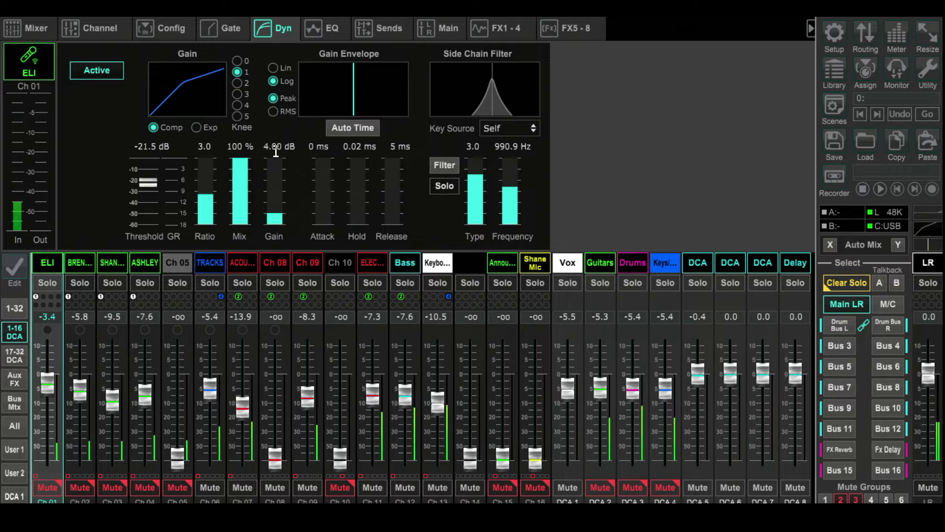
pyautogui.moveTo(328, 226)
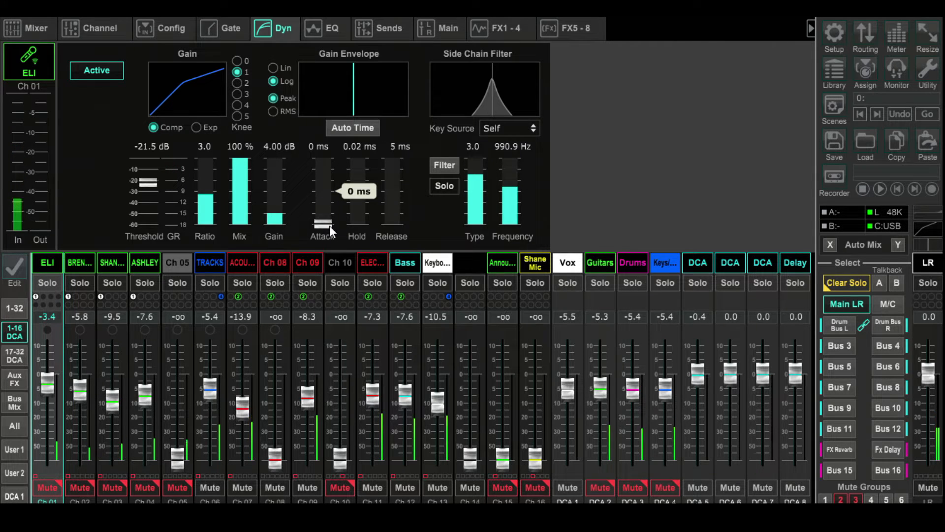
pyautogui.click(45, 486)
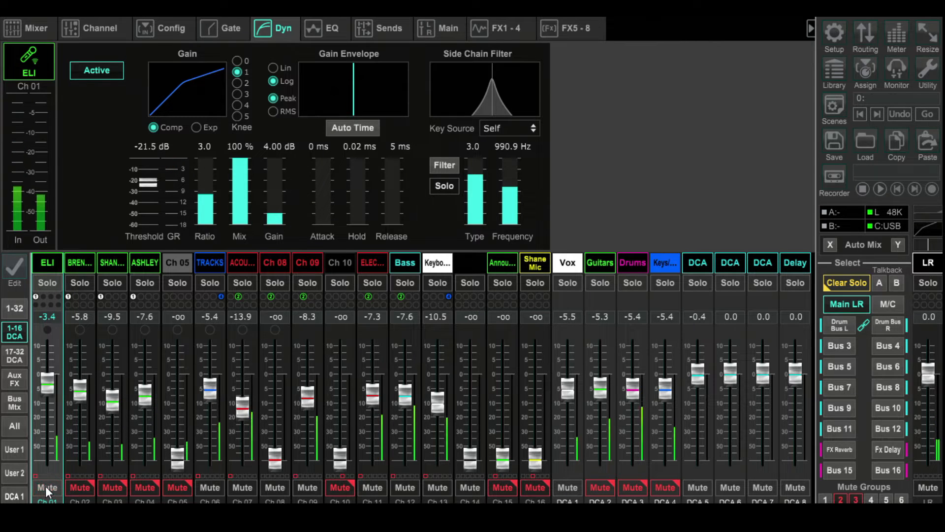
pyautogui.click(96, 72)
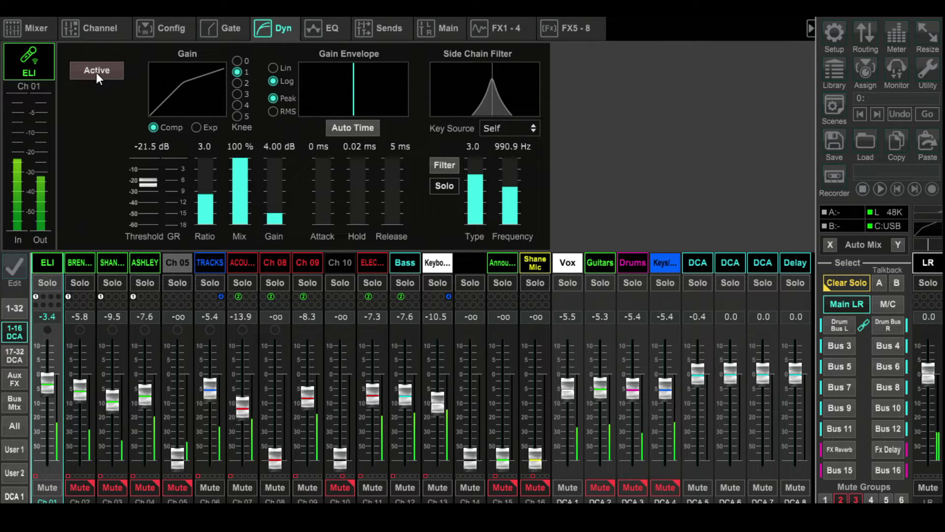
pyautogui.click(98, 73)
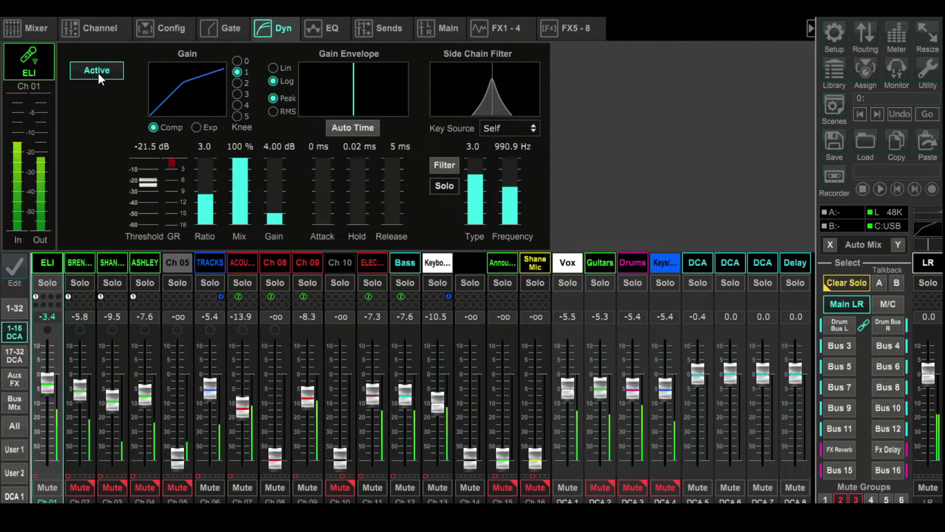
# Enable Ch 01's 189 Hz low cut and EQ, and mute the channel
pyautogui.click(327, 31)
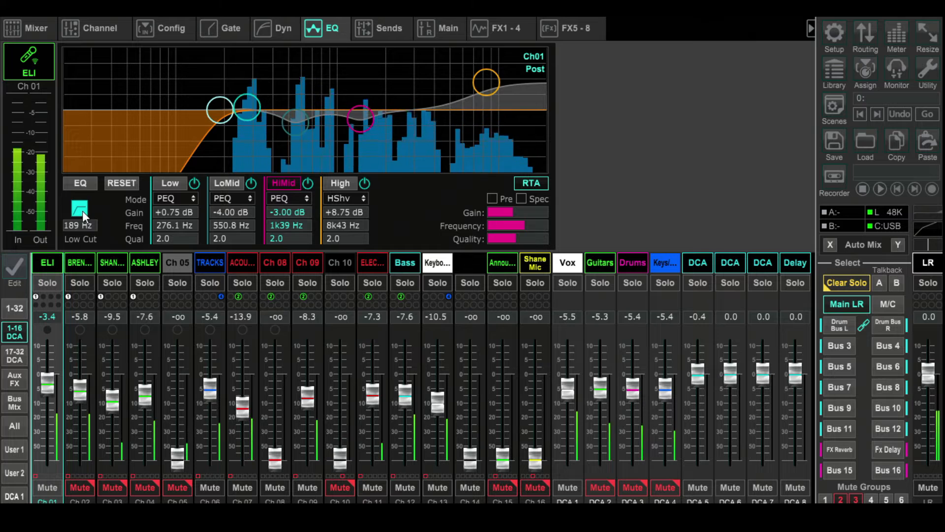
pyautogui.click(80, 185)
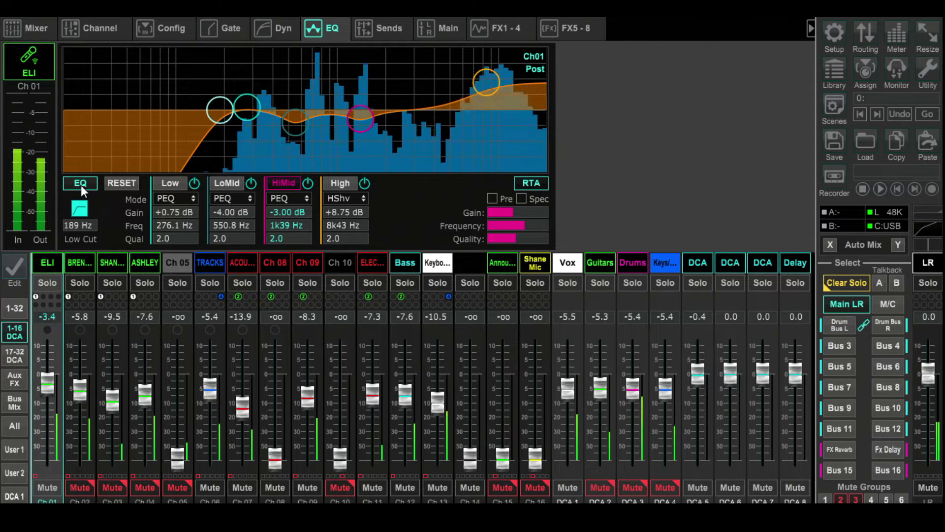
pyautogui.click(46, 489)
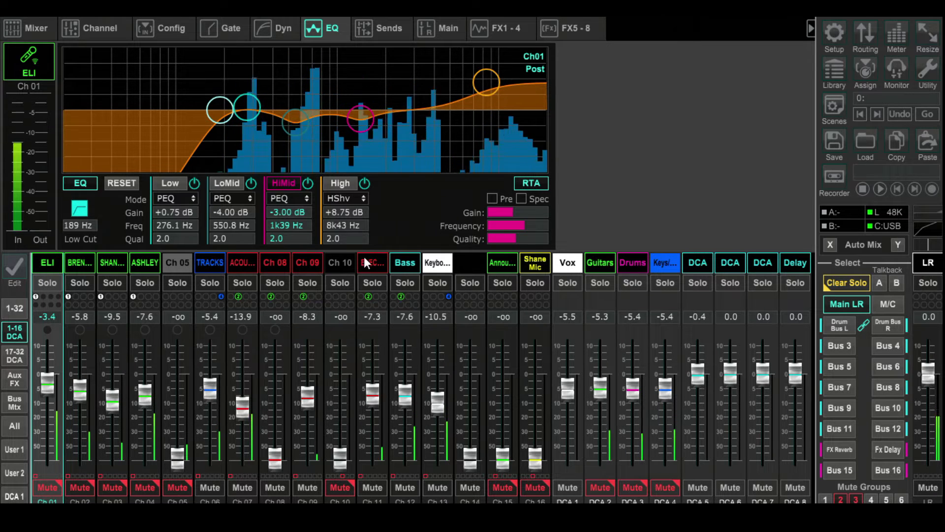
# Switch the audition from Ch 01 to Ch 02 and activate Ch 02's compressor
pyautogui.click(43, 486)
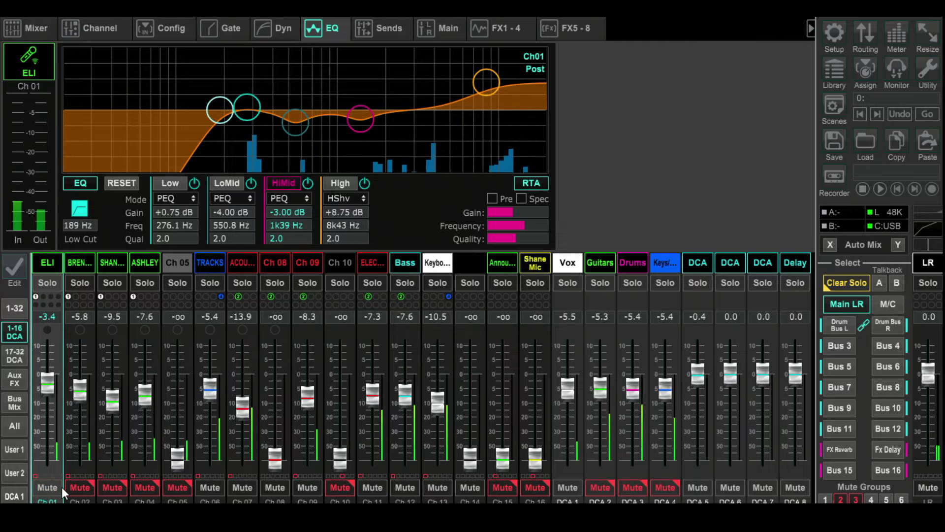
pyautogui.click(50, 486)
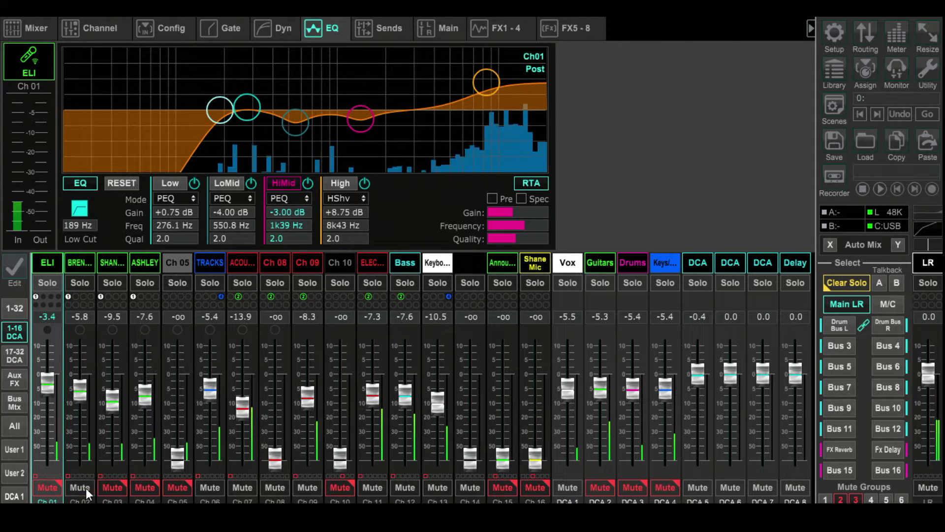
pyautogui.click(84, 263)
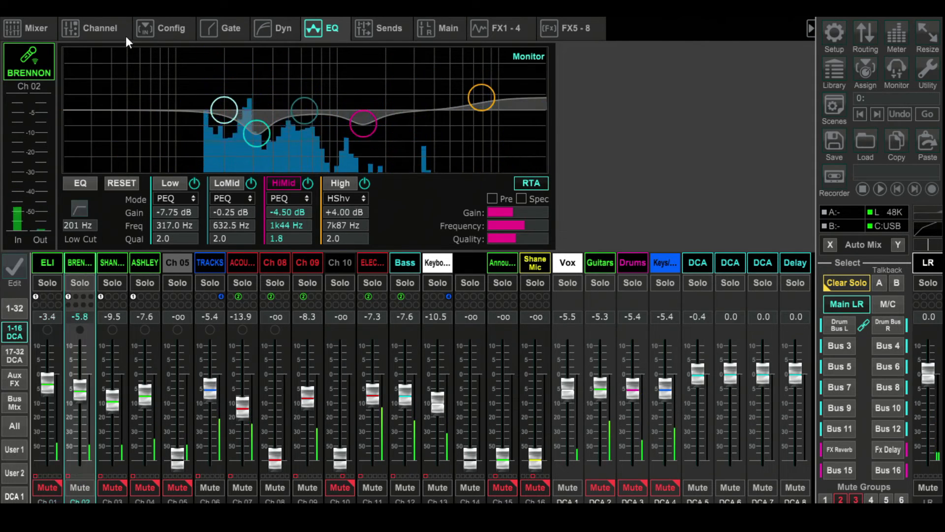
pyautogui.click(235, 25)
pyautogui.click(275, 31)
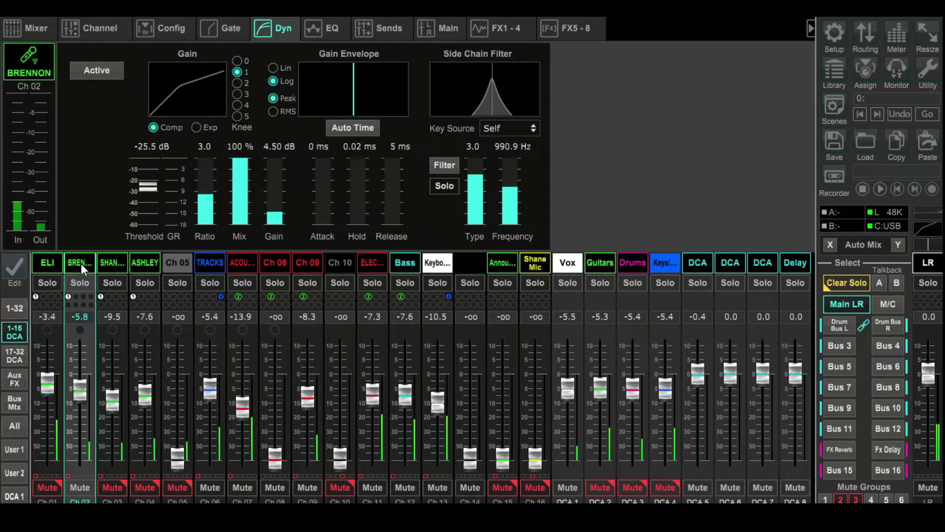
pyautogui.click(96, 74)
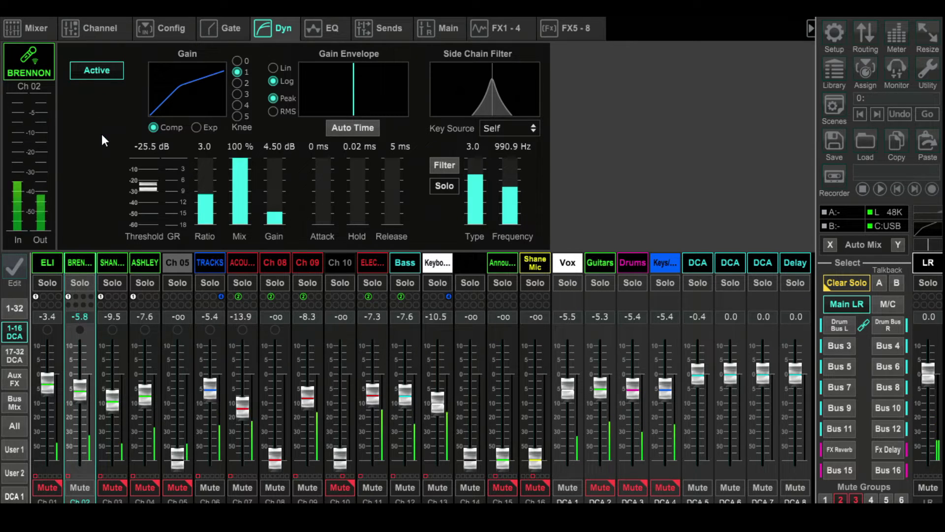
# Enable Ch 02's 201 Hz low cut and EQ, and return to its compressor settings
pyautogui.click(322, 33)
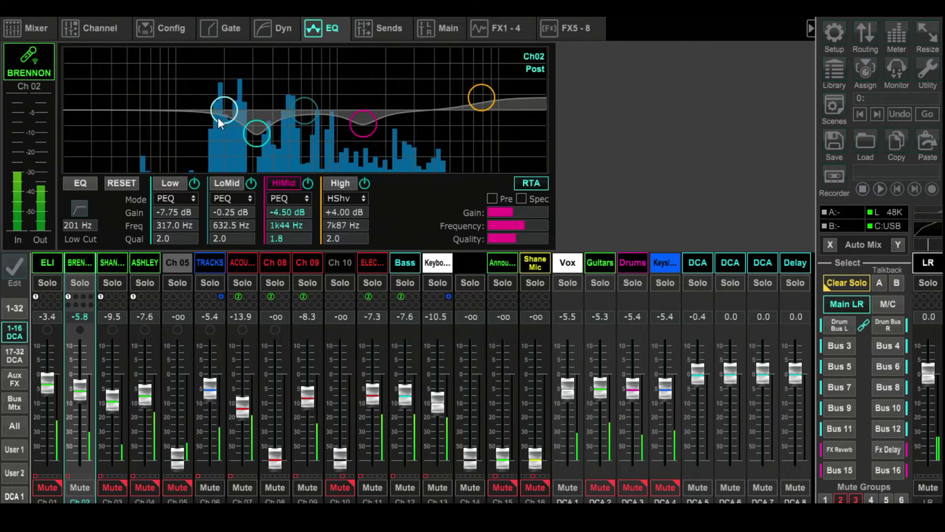
pyautogui.click(80, 211)
pyautogui.click(85, 180)
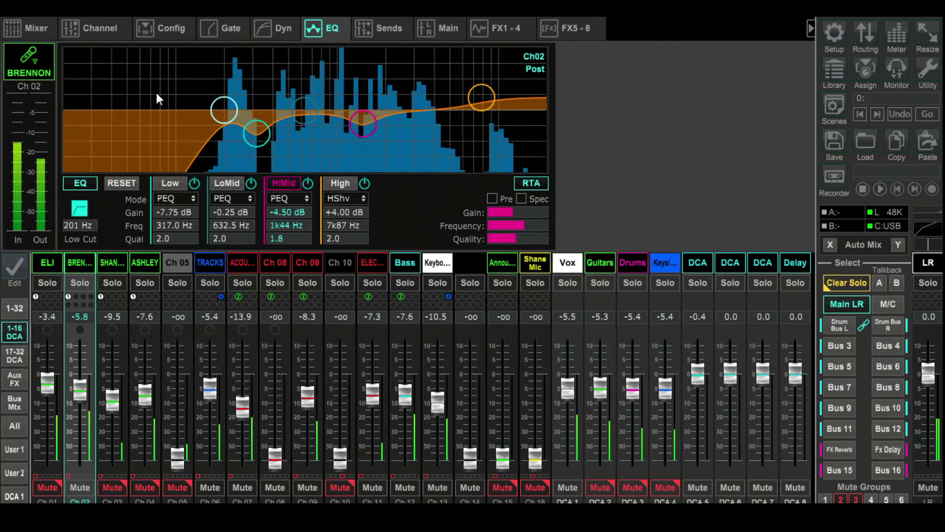
pyautogui.click(281, 34)
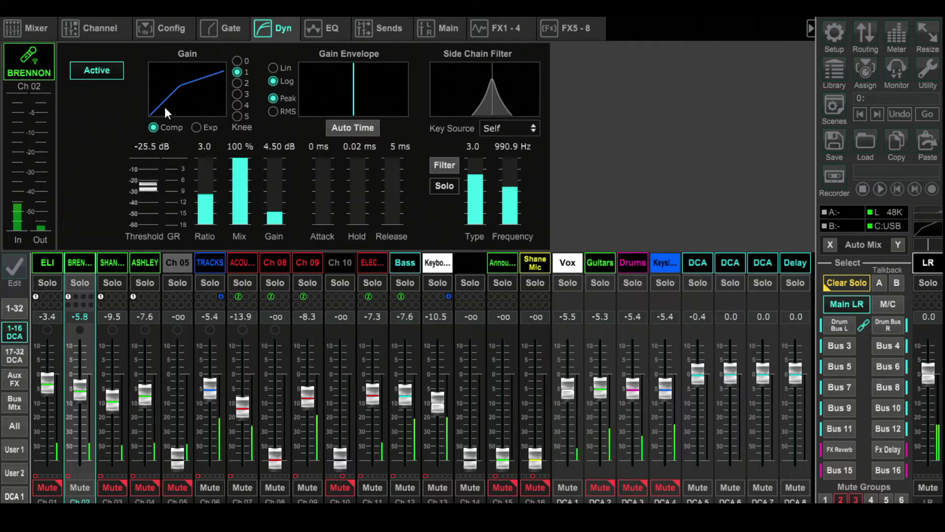
# Compare Ch 02's sound with its compressor bypassed and active, and mute the channel
pyautogui.click(95, 73)
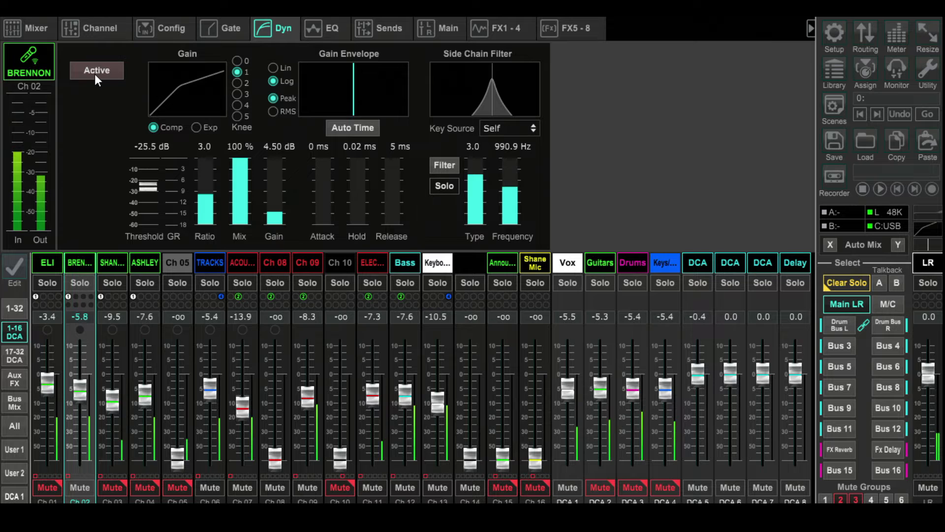
pyautogui.click(95, 74)
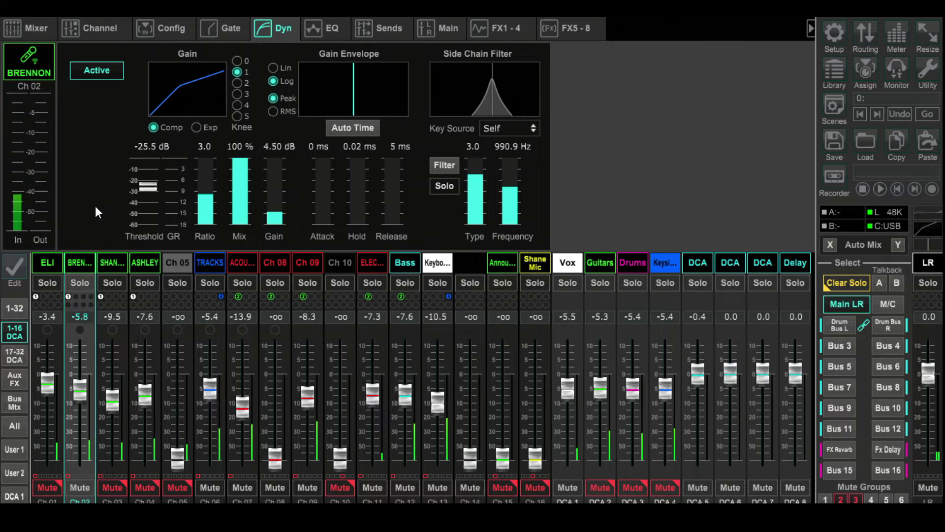
pyautogui.click(77, 486)
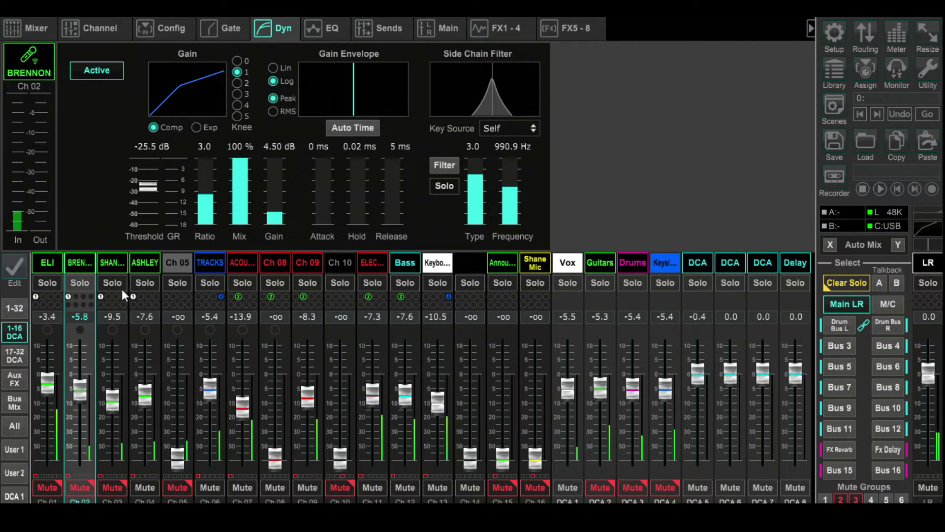
# Switch the audition to Ch 04 with the other vocal channels muted, and activate Ch 04's compressor
pyautogui.click(139, 265)
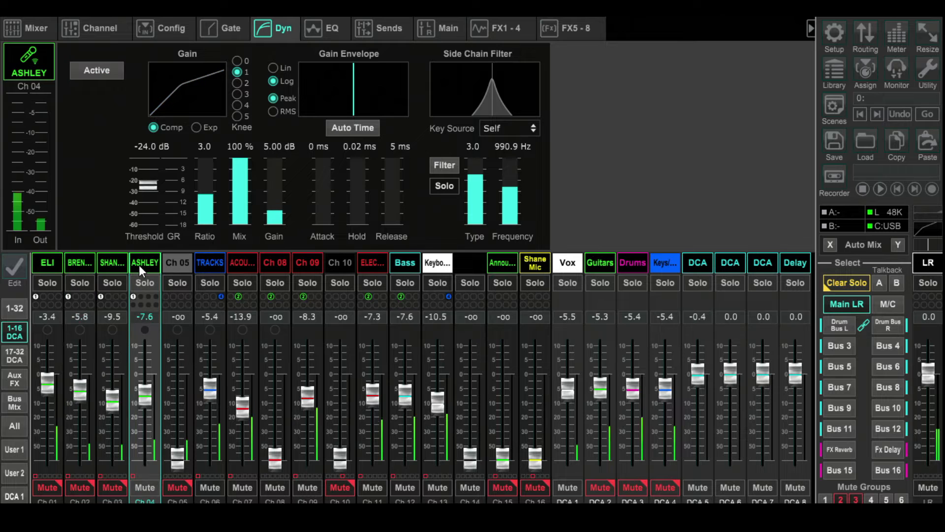
pyautogui.click(219, 28)
pyautogui.click(274, 28)
pyautogui.click(87, 483)
pyautogui.click(106, 486)
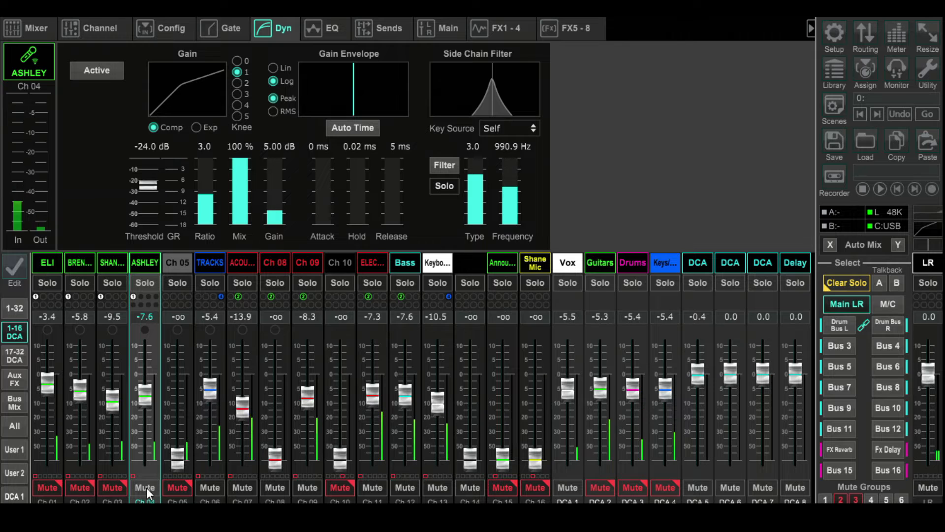
pyautogui.click(173, 488)
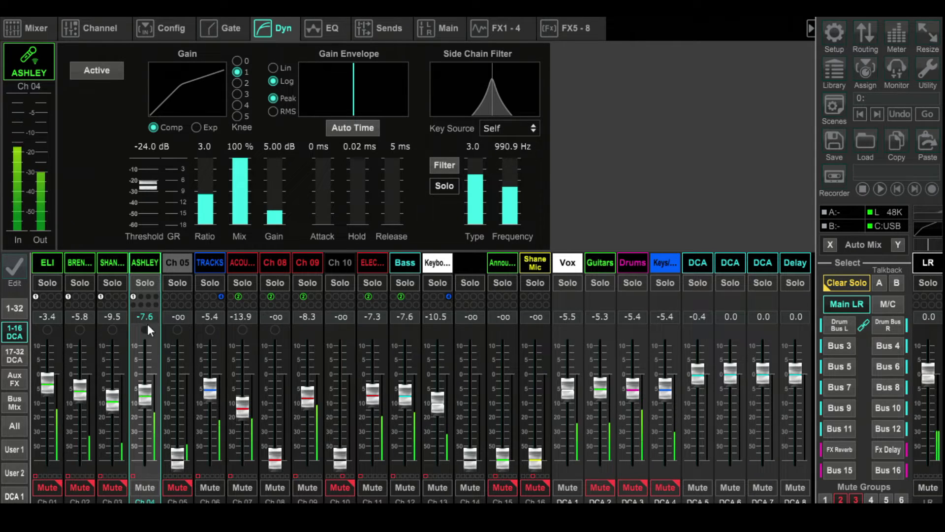
pyautogui.click(102, 74)
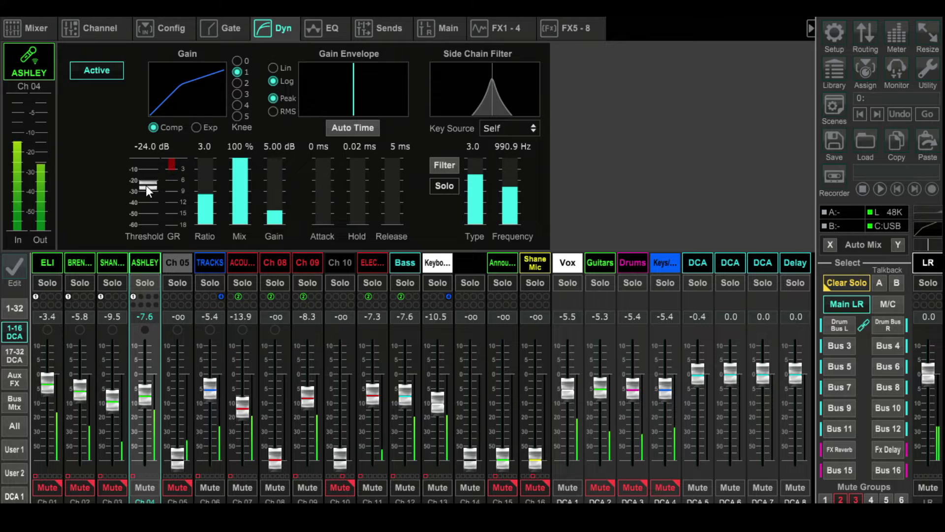
# Enable Ch 04's 184 Hz low cut and EQ, audition the HiMid band boosted, and set its gain to -3.5 dB
pyautogui.click(325, 34)
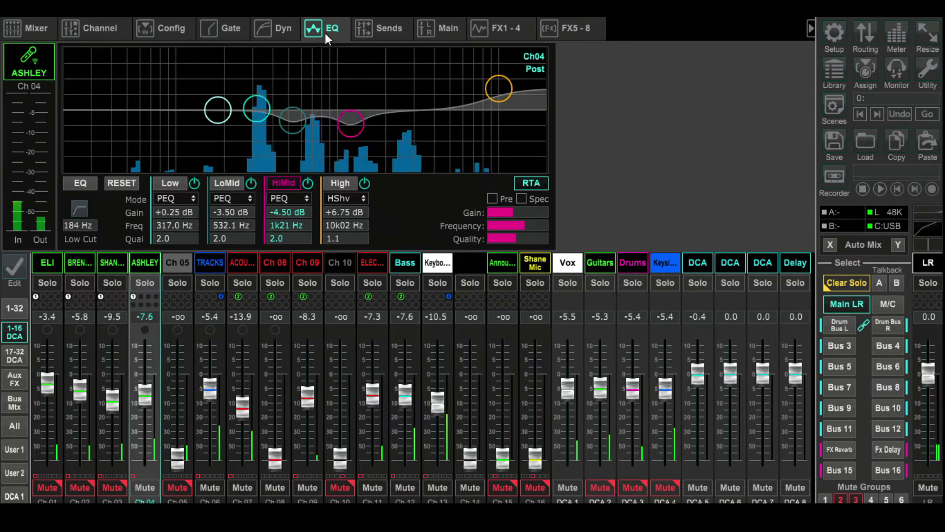
pyautogui.click(81, 208)
pyautogui.click(82, 187)
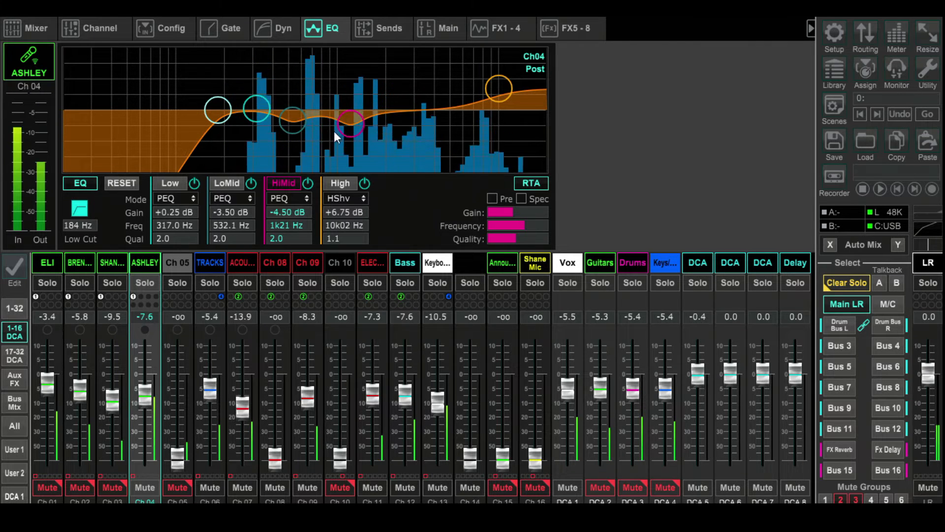
pyautogui.moveTo(347, 127); pyautogui.dragTo(349, 71)
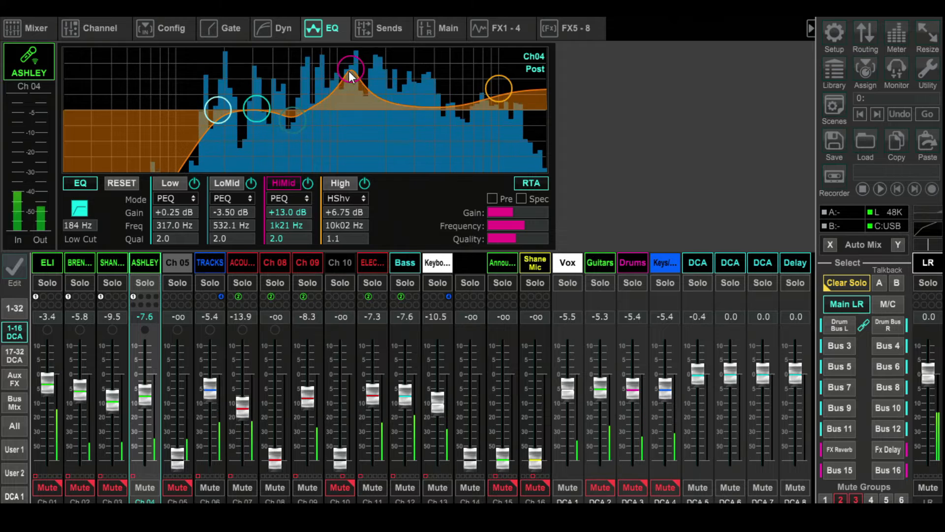
pyautogui.moveTo(348, 70); pyautogui.dragTo(348, 117)
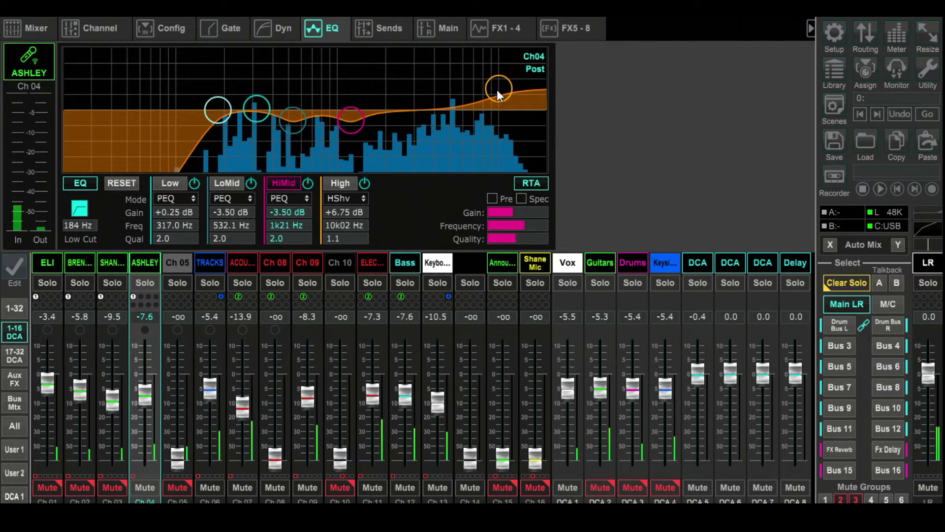
# Unmute vocal channels 01 to 03 and the Guitars, Drums and Keys DCAs, and raise Ch 03's fader to -8.3 dB
pyautogui.click(54, 484)
pyautogui.click(77, 488)
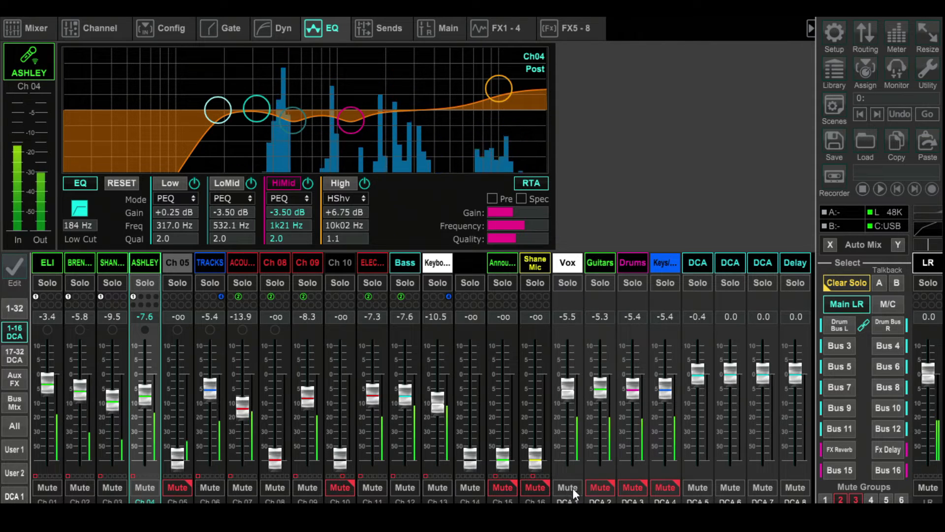
pyautogui.click(669, 488)
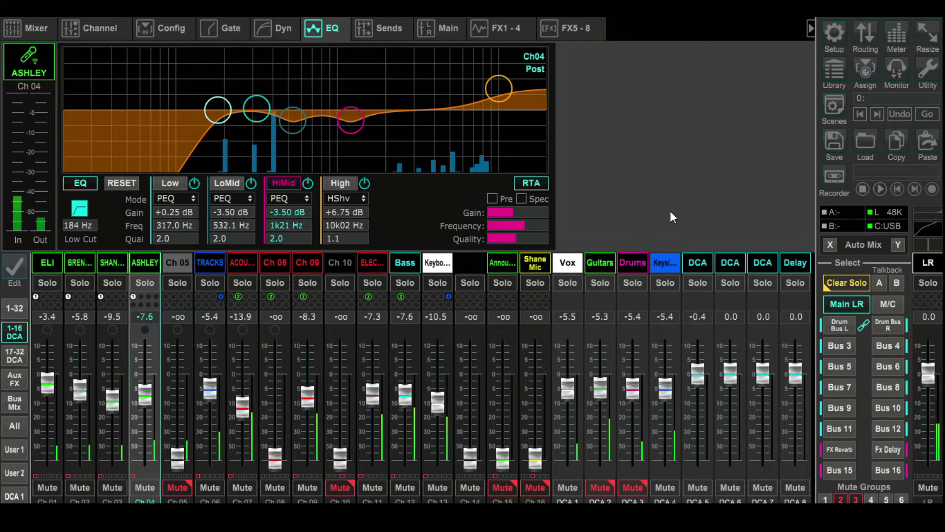
pyautogui.click(603, 489)
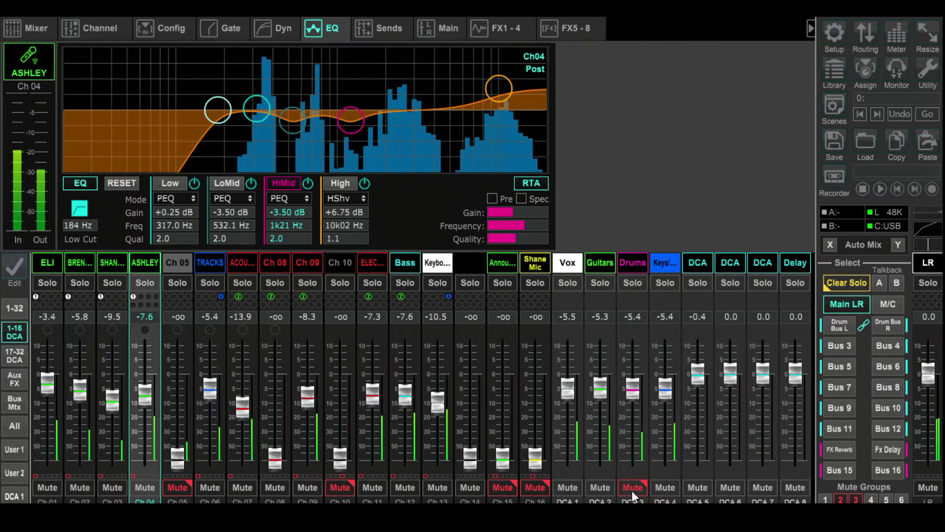
pyautogui.click(631, 489)
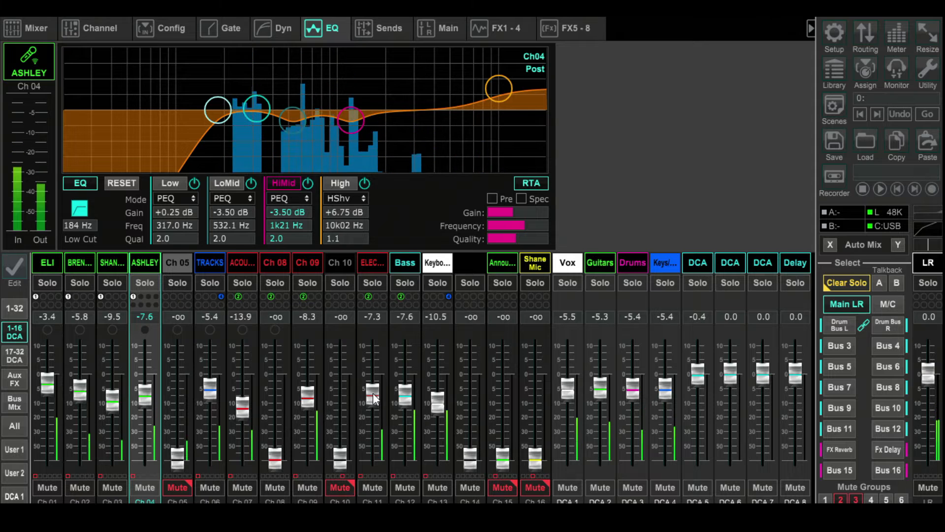
pyautogui.moveTo(119, 393); pyautogui.dragTo(149, 404)
# Review the decay and predelay of FX 1's Vintage Reverb with Mute Group 1 engaged, and release the mute group
pyautogui.click(825, 499)
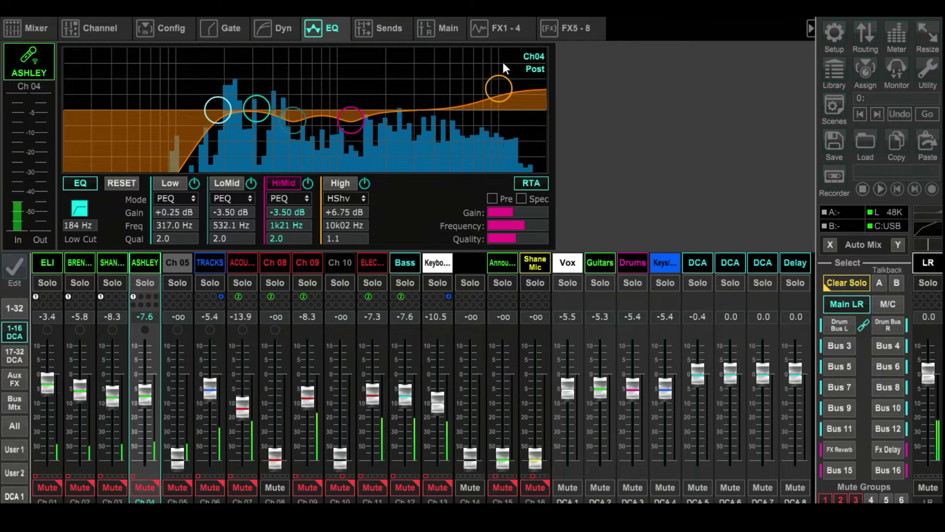
pyautogui.click(503, 30)
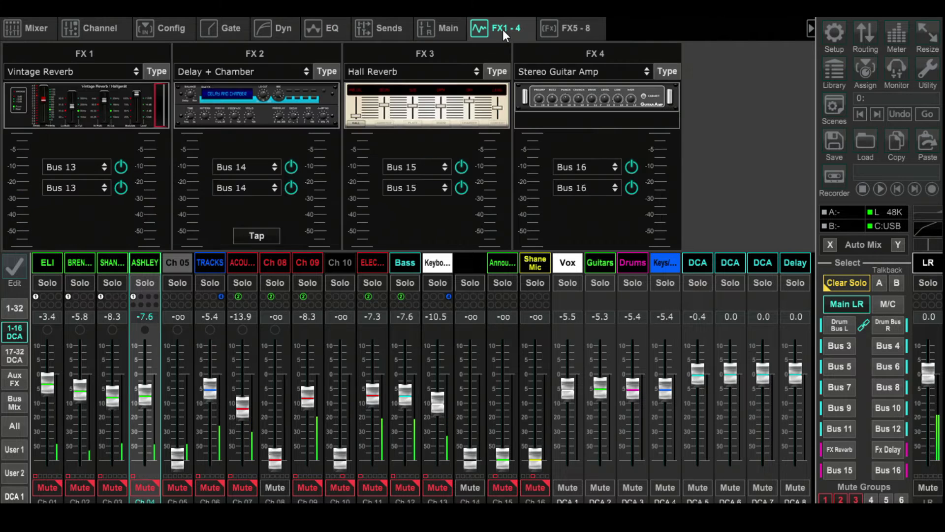
pyautogui.click(92, 105)
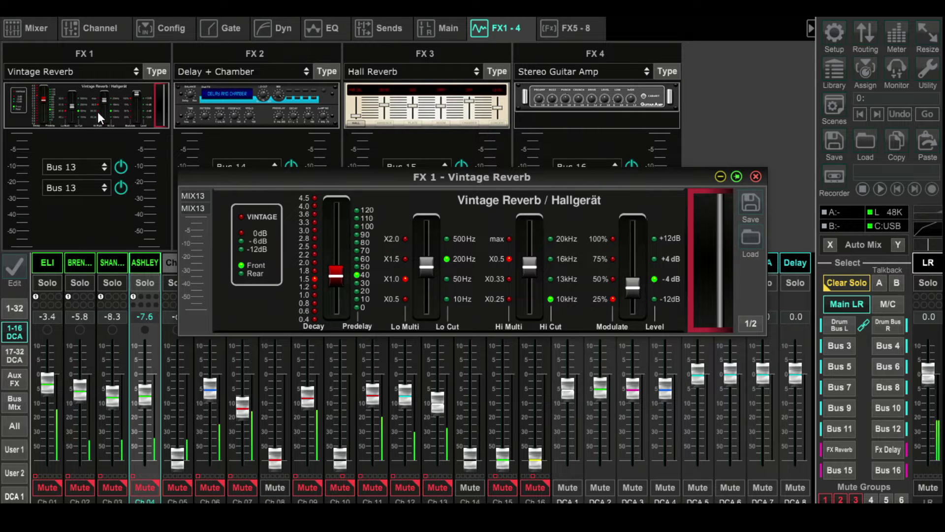
pyautogui.moveTo(326, 290)
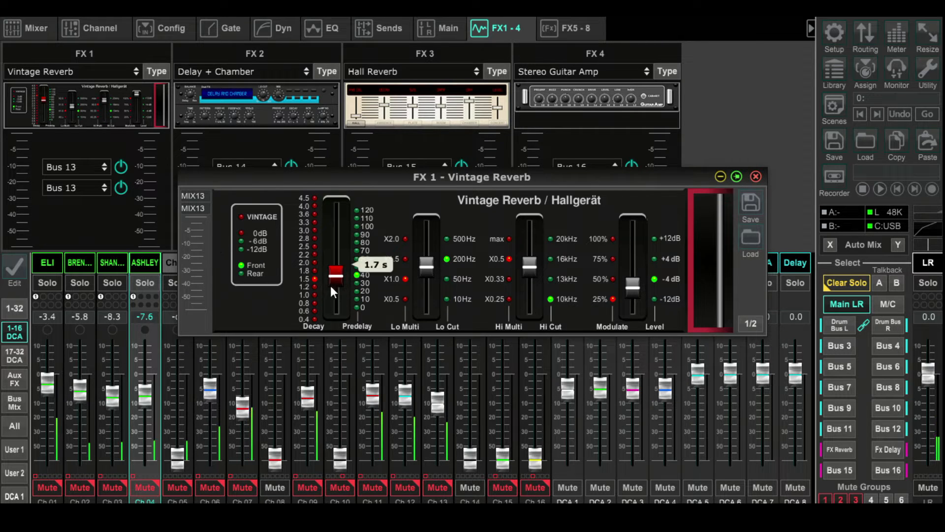
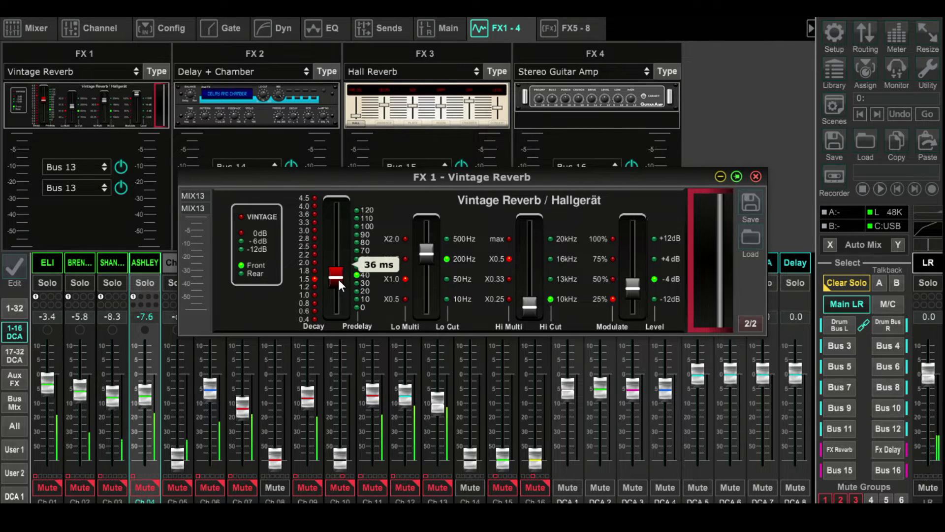
pyautogui.click(754, 178)
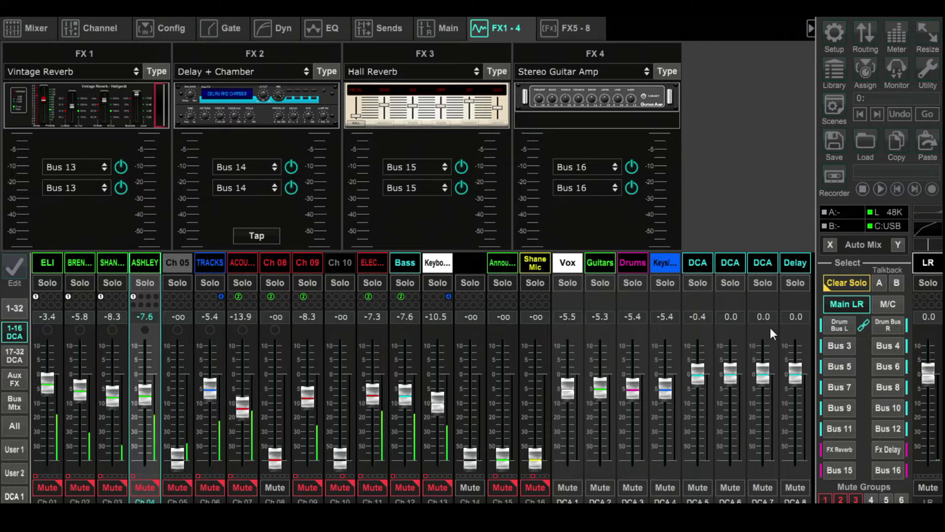
pyautogui.click(826, 500)
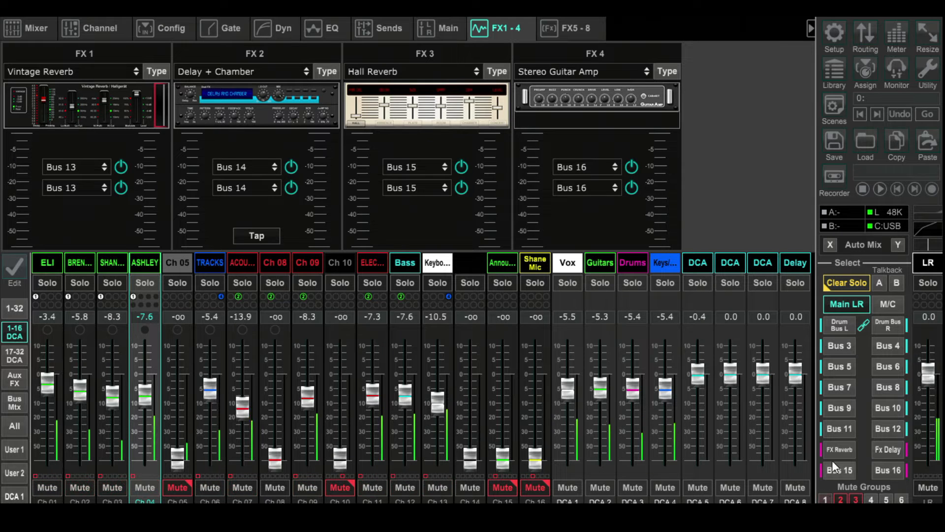
# Mute the Vox DCA and switch the channel faders to the FX Reverb sends
pyautogui.click(567, 486)
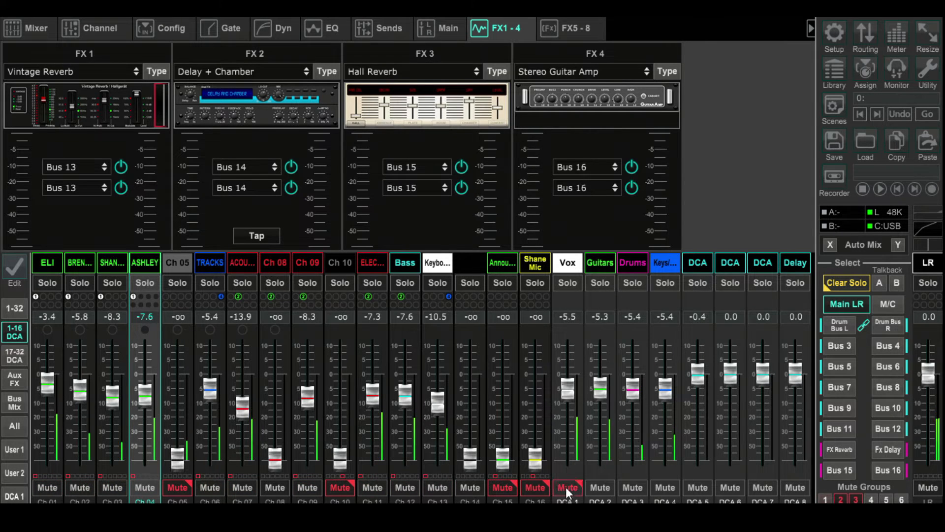
pyautogui.click(837, 449)
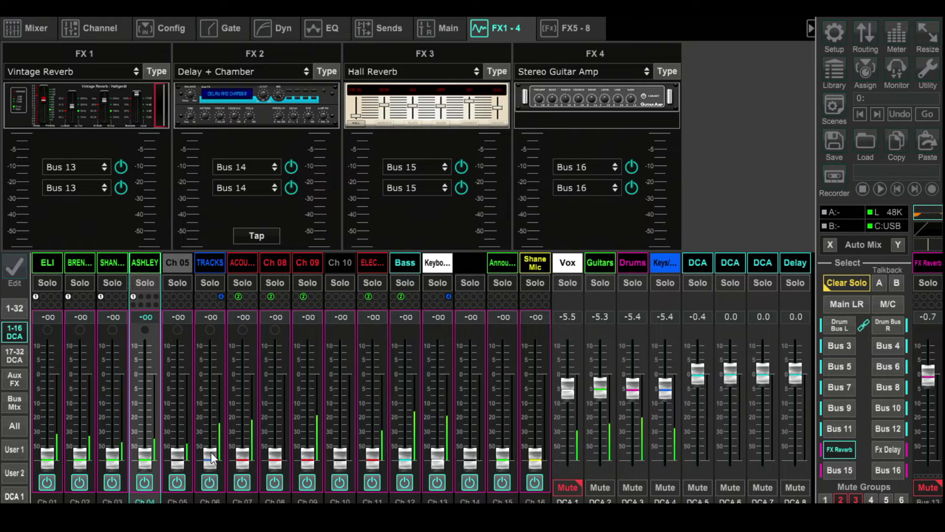
# Set FX Reverb sends: Ch 07 -2.5 dB, Ch 09 -3.5 dB, Ch 11 -5.3 dB, Bass -29.5 dB and Keyboard -7.8 dB
pyautogui.moveTo(244, 462); pyautogui.dragTo(251, 381)
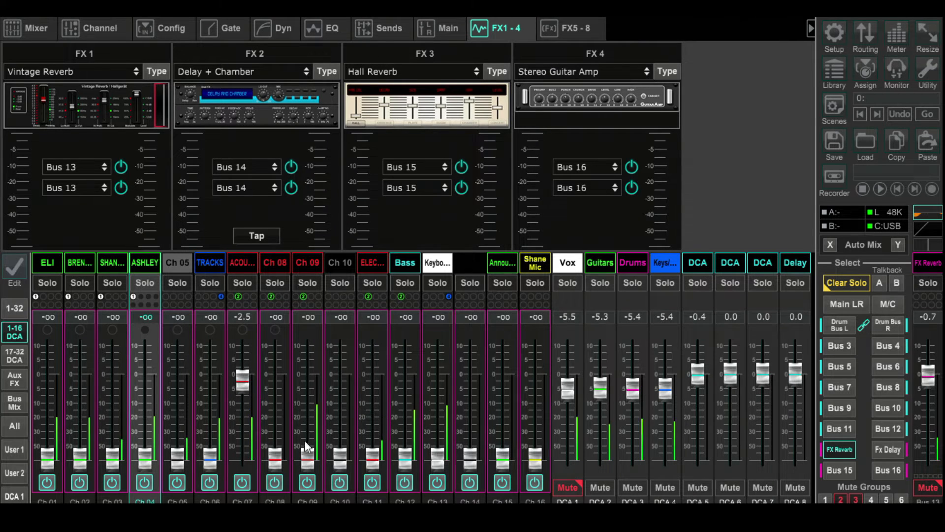
pyautogui.moveTo(305, 455); pyautogui.dragTo(307, 381)
pyautogui.moveTo(373, 458); pyautogui.dragTo(370, 388)
pyautogui.moveTo(405, 455); pyautogui.dragTo(445, 385)
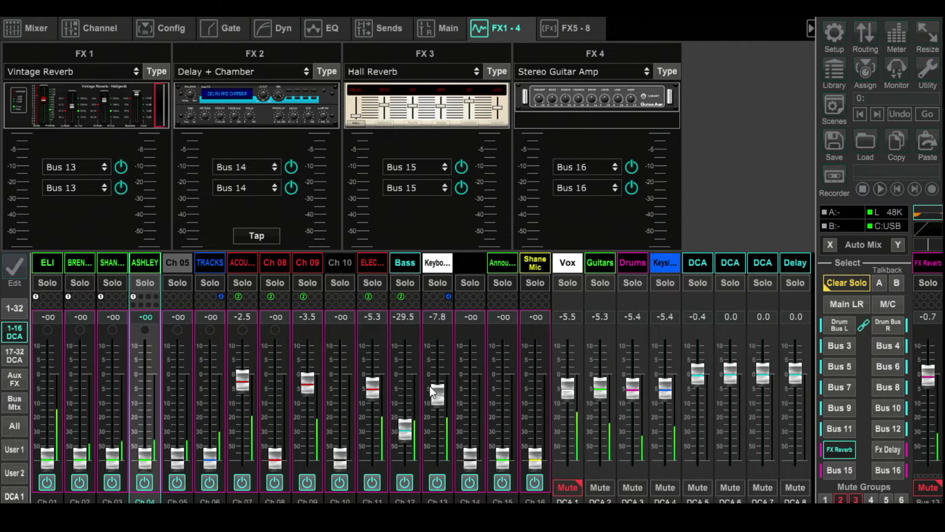
# Try the snare's FX Reverb send at -0.5 dB, and pull it fully back down
pyautogui.click(16, 356)
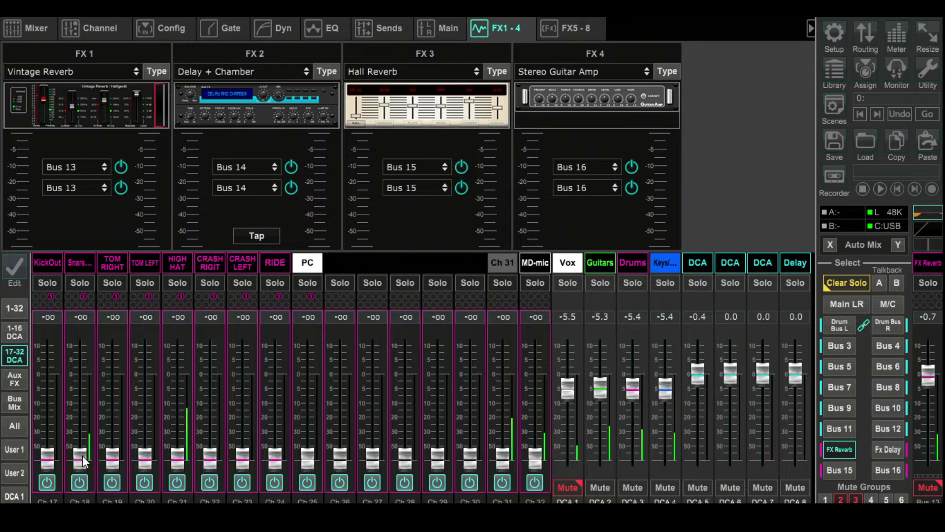
pyautogui.moveTo(81, 459); pyautogui.dragTo(88, 375)
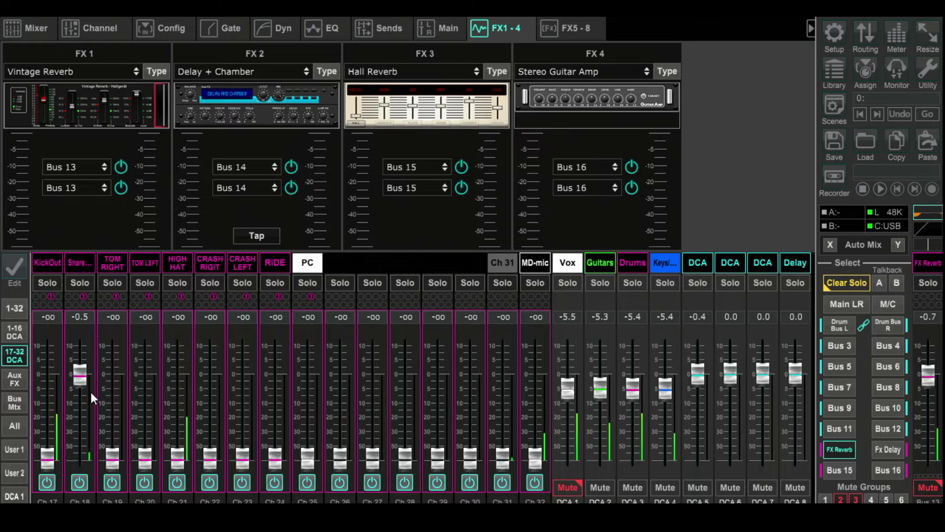
pyautogui.moveTo(81, 380); pyautogui.dragTo(102, 474)
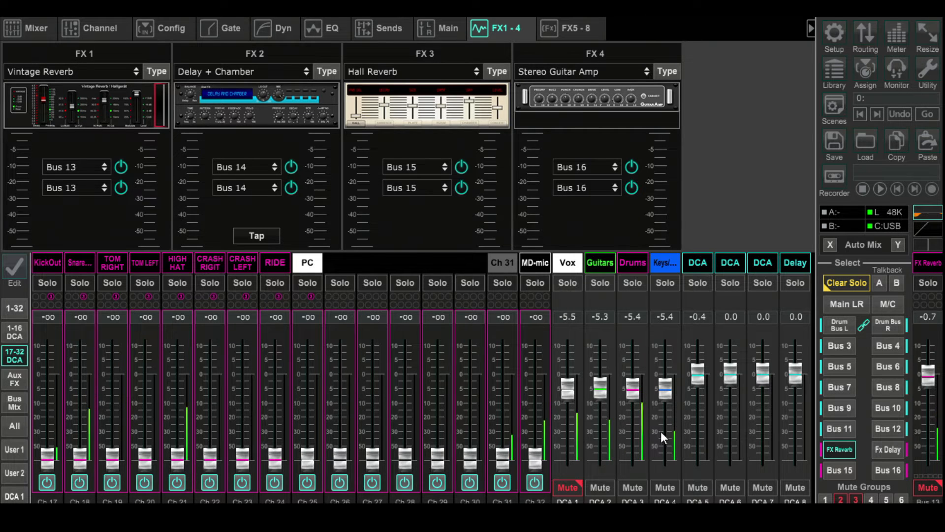
# Pull the FX Reverb sends of Ch 07, Ch 09, Ch 11, Bass and Keyboard fully down
pyautogui.click(18, 333)
pyautogui.moveTo(243, 391); pyautogui.dragTo(243, 461)
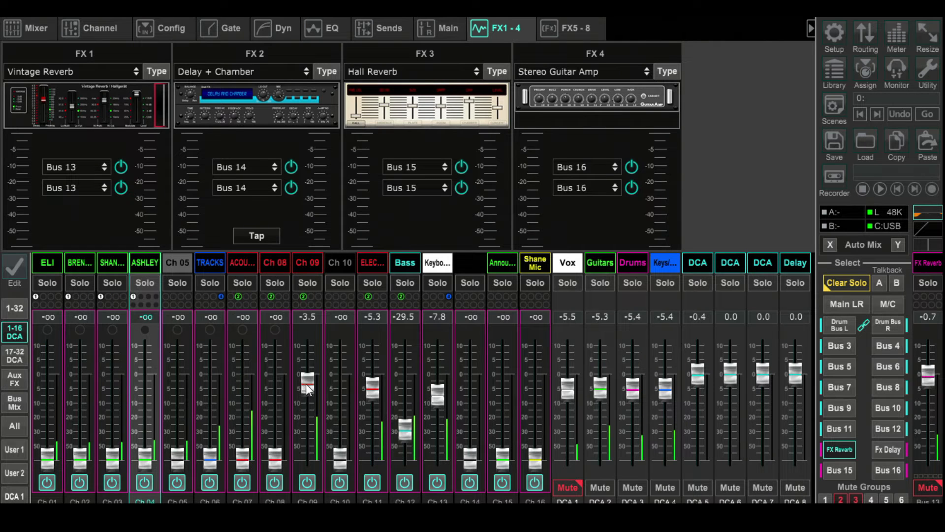
pyautogui.moveTo(305, 385); pyautogui.dragTo(329, 462)
pyautogui.moveTo(368, 387); pyautogui.dragTo(372, 460)
pyautogui.moveTo(437, 394); pyautogui.dragTo(437, 460)
pyautogui.moveTo(410, 430); pyautogui.dragTo(403, 479)
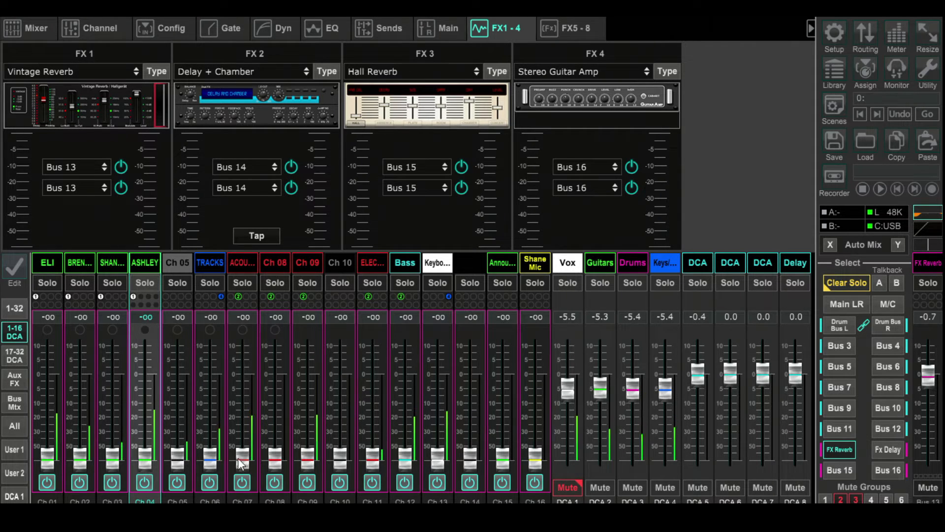
# Set Ch 07's FX Reverb send to -6.0 dB and return the faders to the main mix
pyautogui.moveTo(242, 461); pyautogui.dragTo(246, 386)
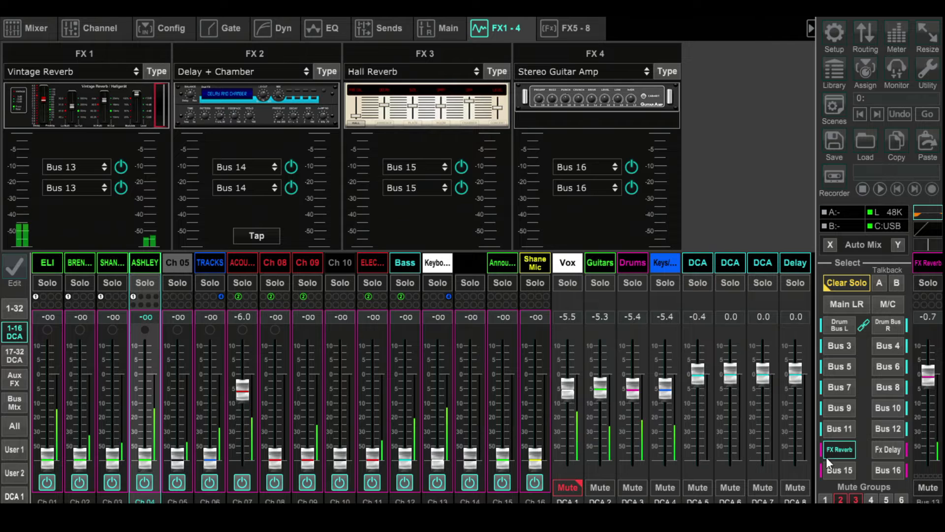
pyautogui.click(840, 448)
# Check the FX Reverb bus and effect return faders, and return to channels 1-16 with the DCAs
pyautogui.click(14, 402)
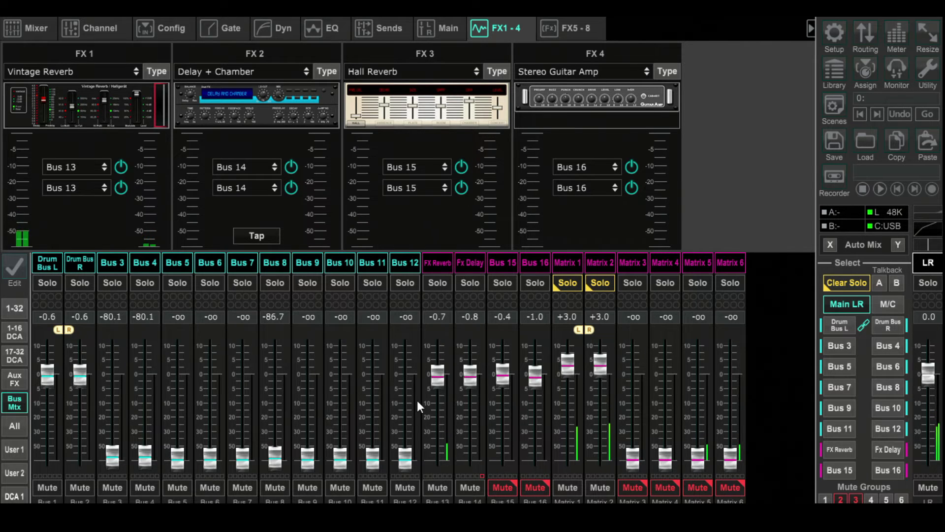
pyautogui.click(13, 380)
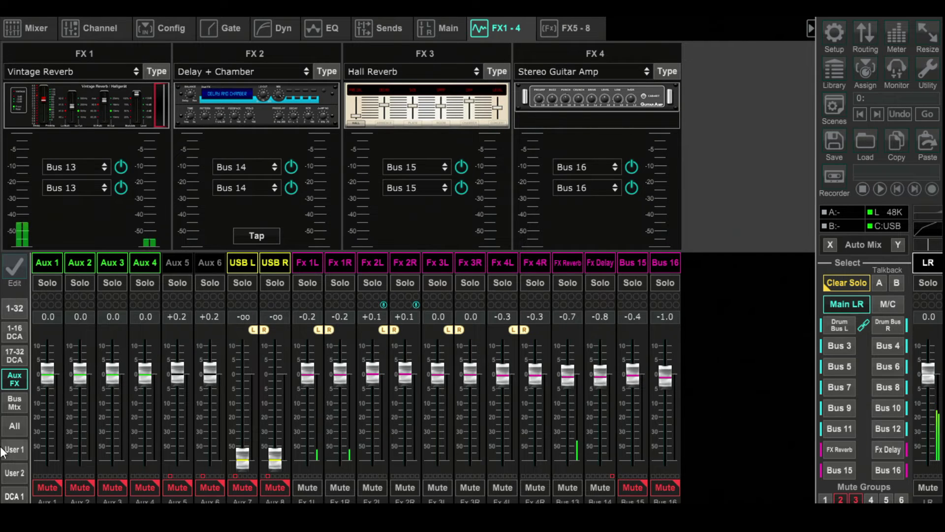
pyautogui.click(8, 340)
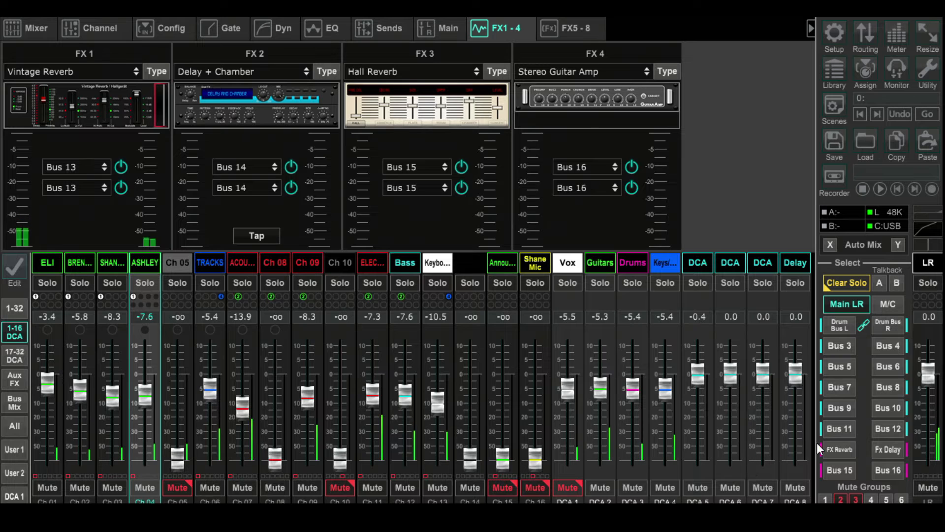
# Set the FX Reverb sends to -2.3 dB for Ch 07, -7.0 for Ch 09, -5.3 for Ch 11, -21.5 for Bass and -3.8 for Keyboard
pyautogui.click(845, 447)
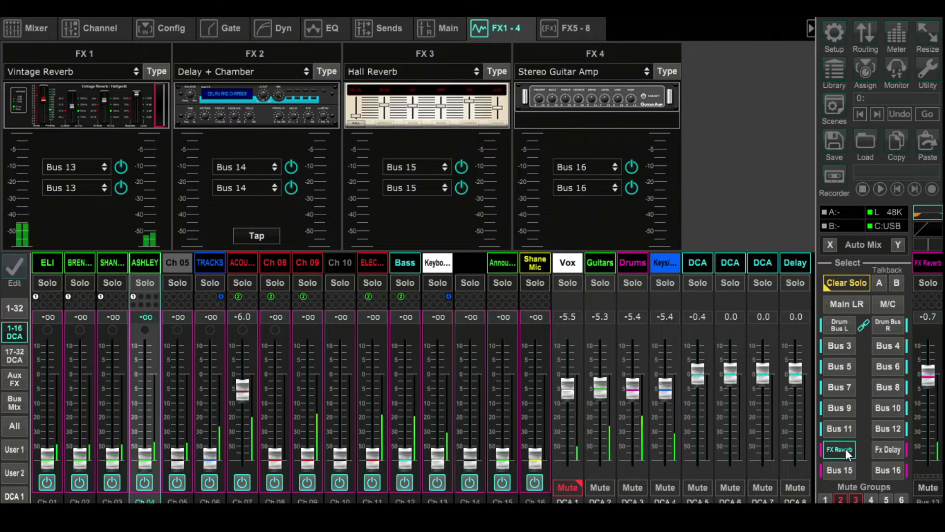
pyautogui.moveTo(240, 389); pyautogui.dragTo(240, 379)
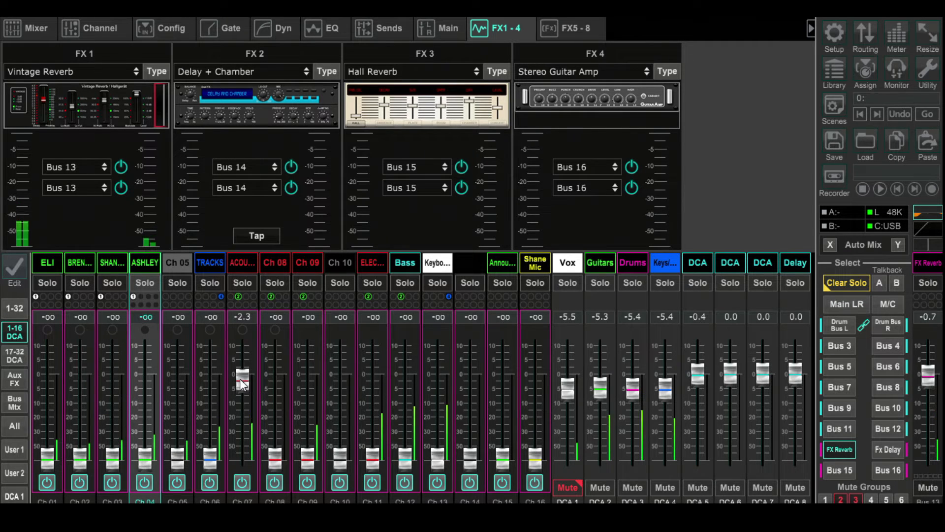
pyautogui.moveTo(307, 455); pyautogui.dragTo(318, 397)
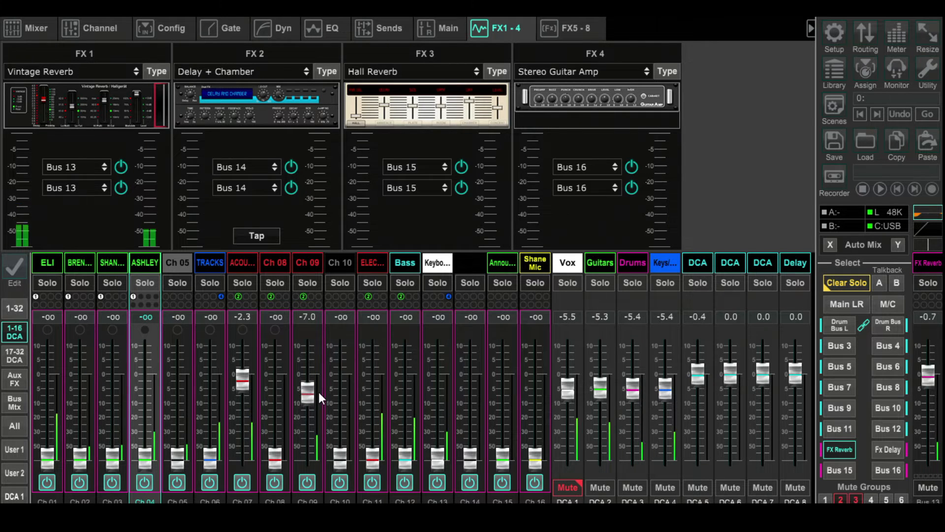
pyautogui.moveTo(373, 453); pyautogui.dragTo(373, 383)
pyautogui.moveTo(405, 448); pyautogui.dragTo(407, 414)
pyautogui.moveTo(437, 456); pyautogui.dragTo(447, 380)
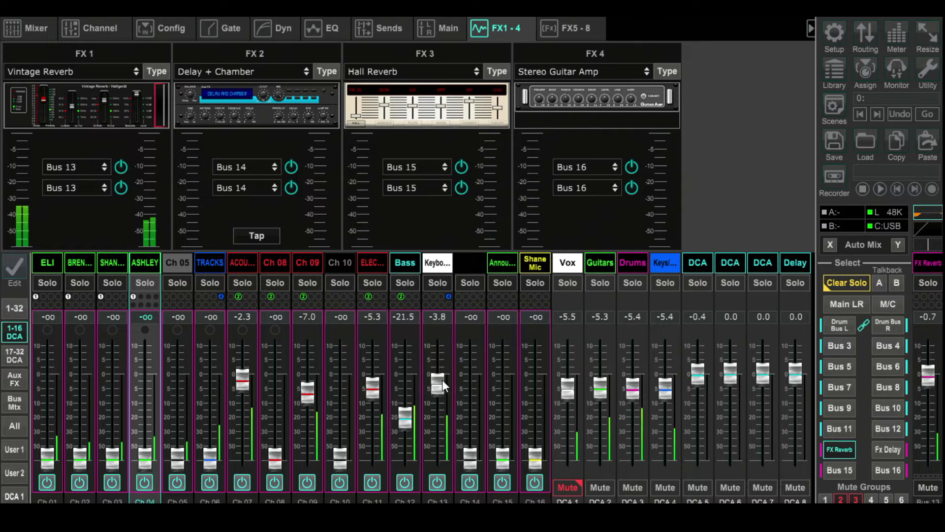
# Mute the Keys and Guitars DCAs, and set the snare's FX Reverb send to -1.0 dB
pyautogui.click(14, 355)
pyautogui.moveTo(79, 454); pyautogui.dragTo(88, 369)
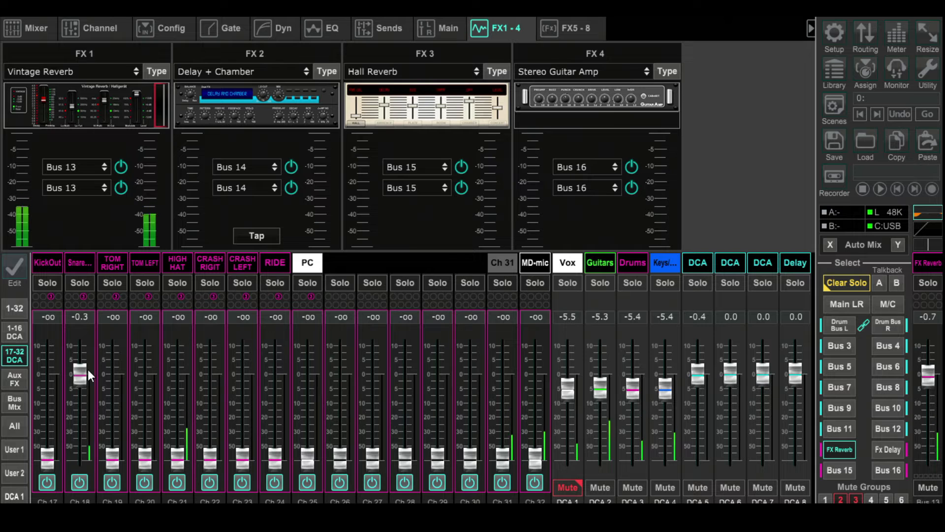
pyautogui.click(662, 486)
pyautogui.click(598, 486)
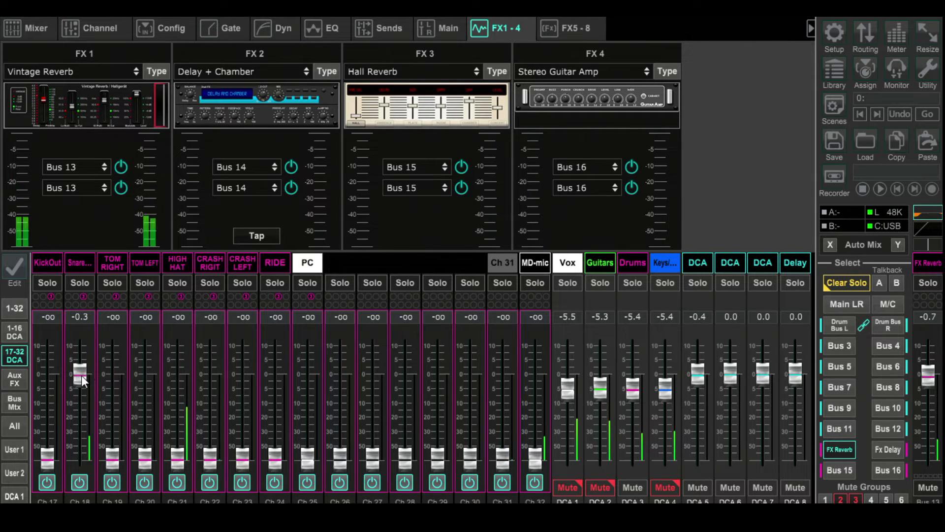
pyautogui.moveTo(81, 375)
pyautogui.mouseDown()
pyautogui.moveTo(73, 471)
pyautogui.moveTo(91, 375)
pyautogui.mouseUp()
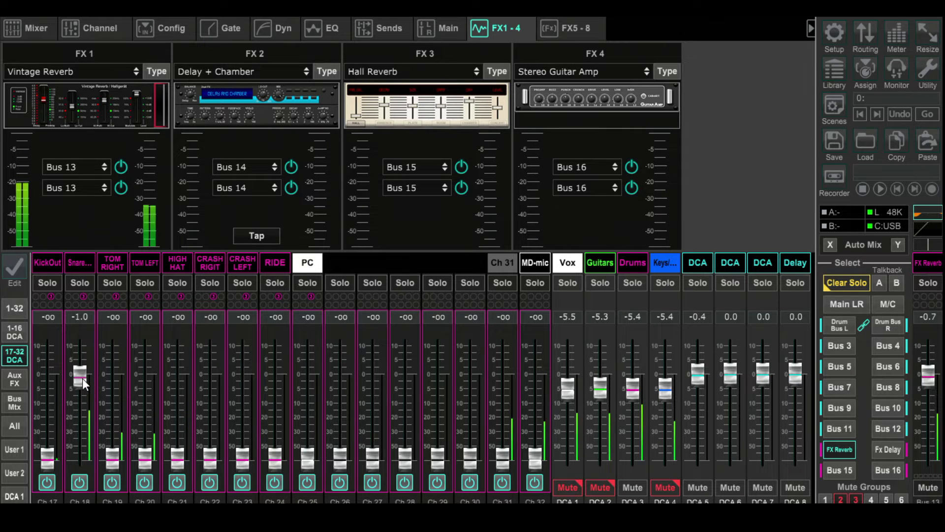
# Set the FX Reverb sends to -8.3 dB for Tom Right, -10.5 for Tom Left and -20.0 for Kick Out, briefly muting the Drums DCA
pyautogui.moveTo(112, 455); pyautogui.dragTo(116, 398)
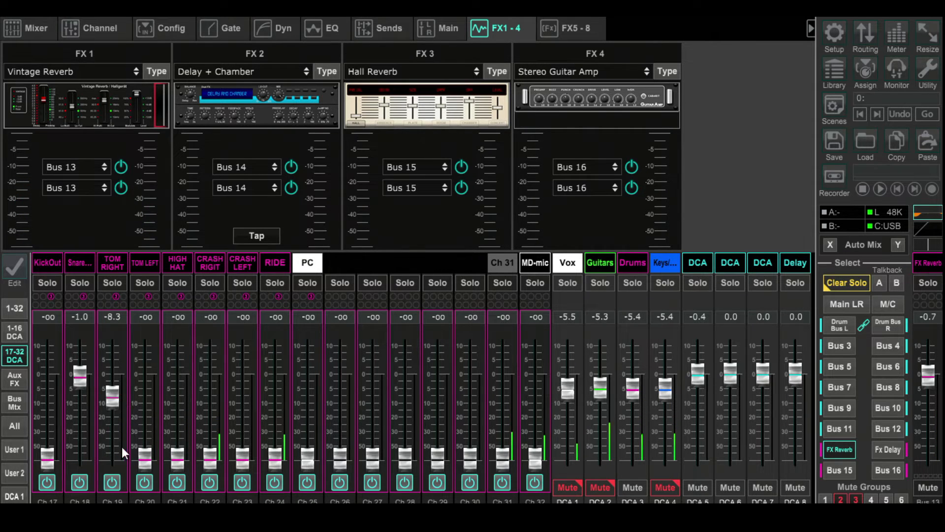
pyautogui.moveTo(145, 455); pyautogui.dragTo(154, 397)
pyautogui.moveTo(54, 453); pyautogui.dragTo(51, 419)
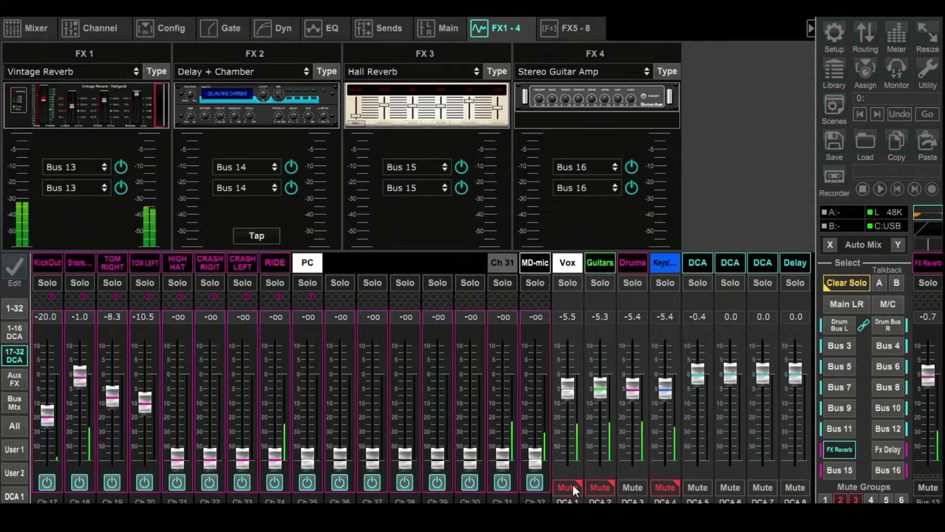
pyautogui.click(631, 487)
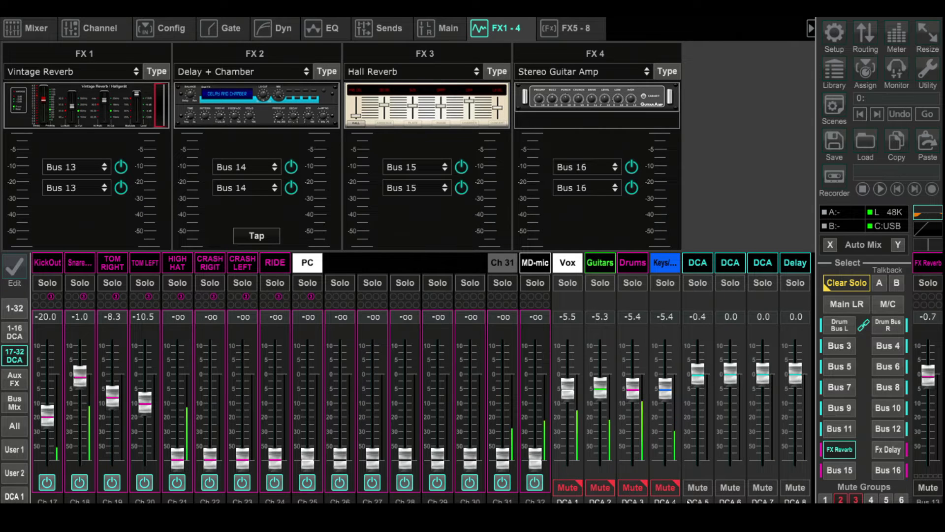
pyautogui.click(633, 486)
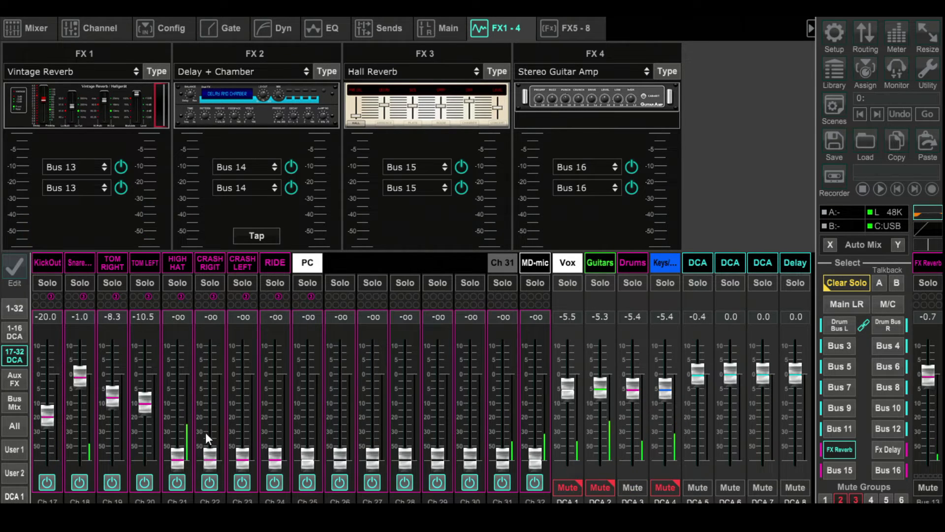
# Set the FX Reverb sends to -14.0 dB for High Hat, -16.5 for Crash Right, -19.0 for Crash Left and -21.0 for Ride
pyautogui.moveTo(180, 459); pyautogui.dragTo(188, 411)
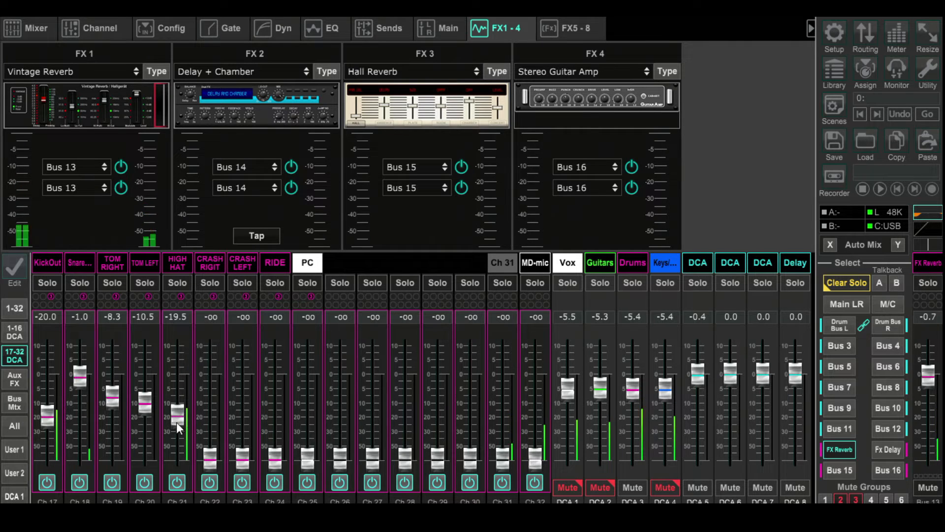
pyautogui.moveTo(178, 421); pyautogui.dragTo(177, 389)
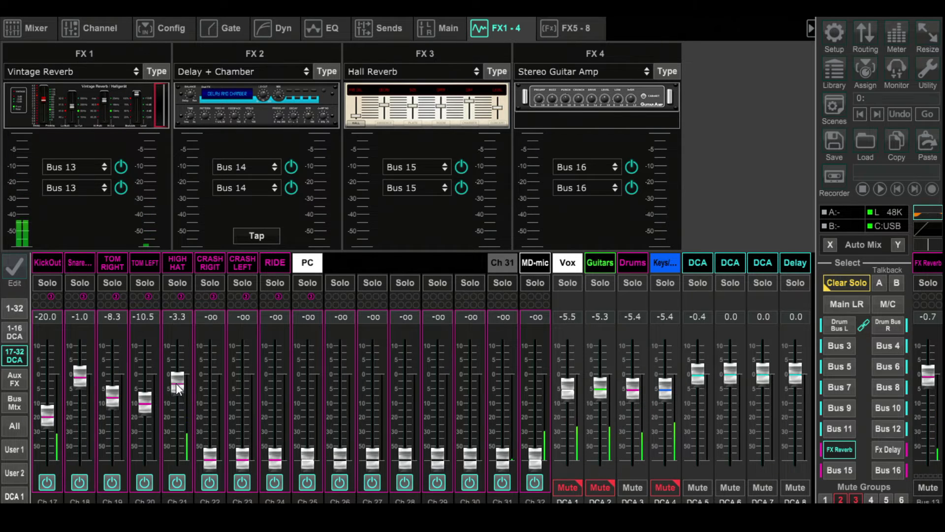
pyautogui.moveTo(177, 389); pyautogui.dragTo(176, 412)
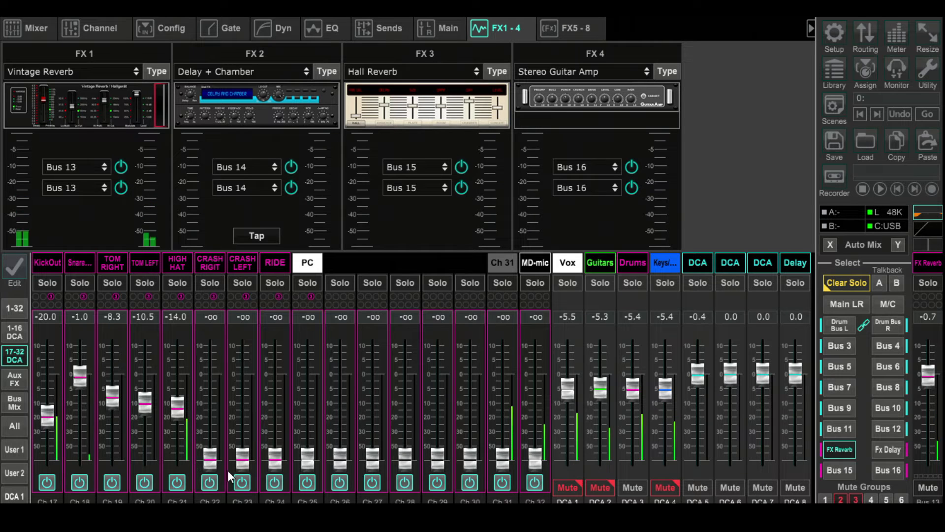
pyautogui.moveTo(209, 457); pyautogui.dragTo(210, 415)
pyautogui.moveTo(242, 458); pyautogui.dragTo(250, 422)
pyautogui.moveTo(274, 458); pyautogui.dragTo(276, 426)
pyautogui.moveTo(204, 415); pyautogui.dragTo(206, 410)
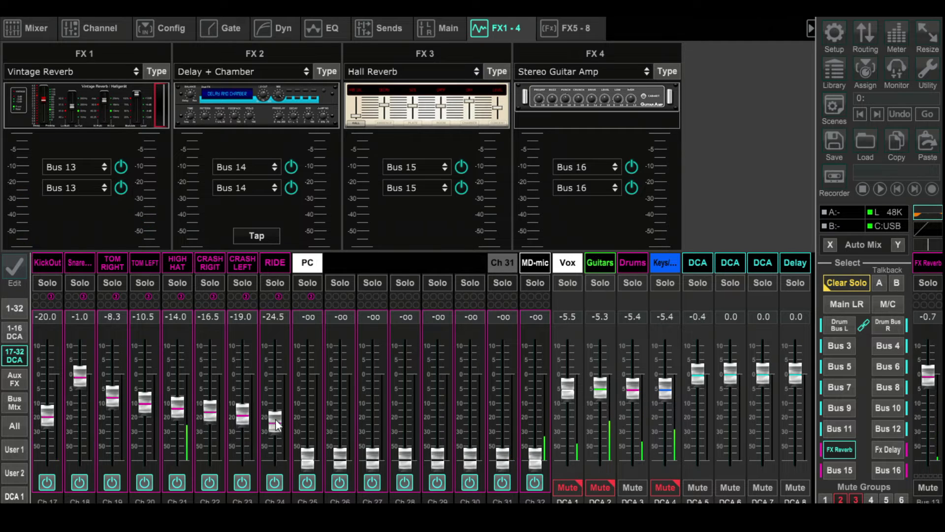
pyautogui.moveTo(275, 424); pyautogui.dragTo(276, 418)
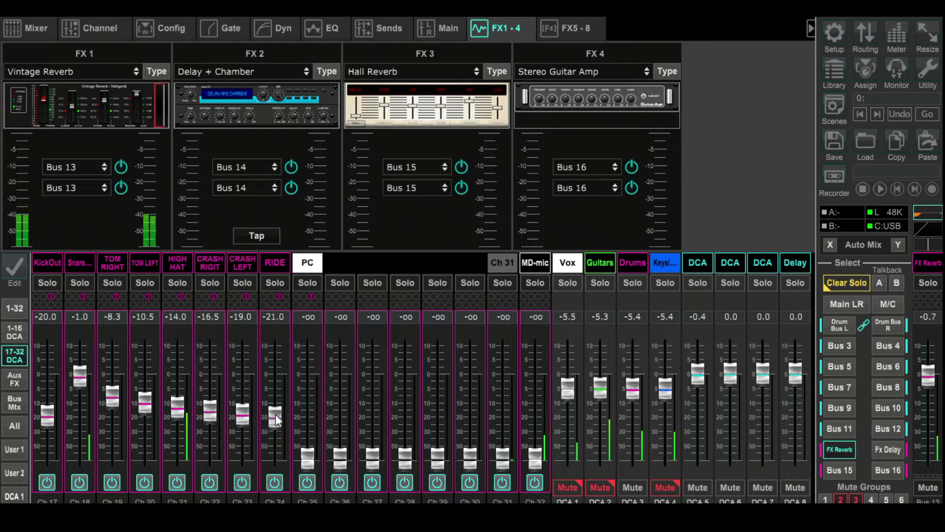
# Unmute the Keys, Guitars and Vox DCAs, and set Ch 01's FX Reverb send to -0.3 dB
pyautogui.click(7, 338)
pyautogui.click(660, 485)
pyautogui.click(598, 485)
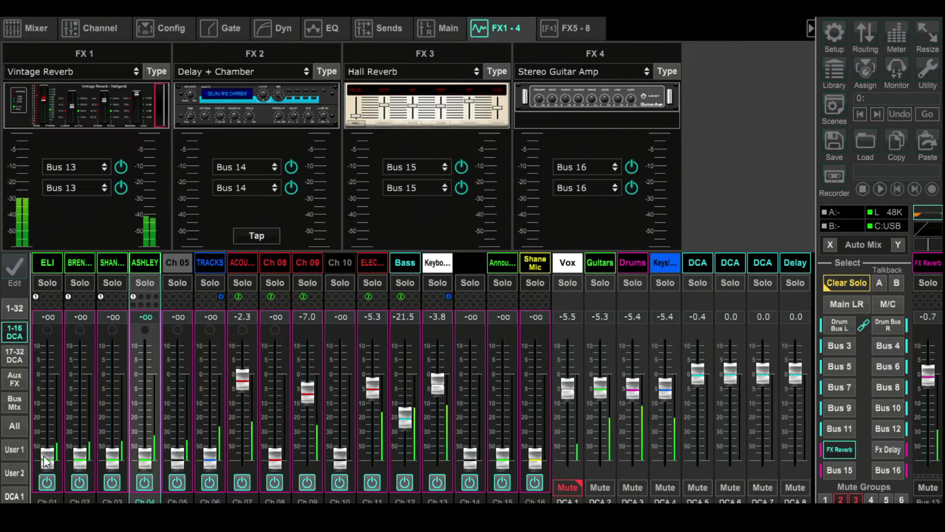
pyautogui.moveTo(43, 456); pyautogui.dragTo(40, 373)
pyautogui.click(574, 487)
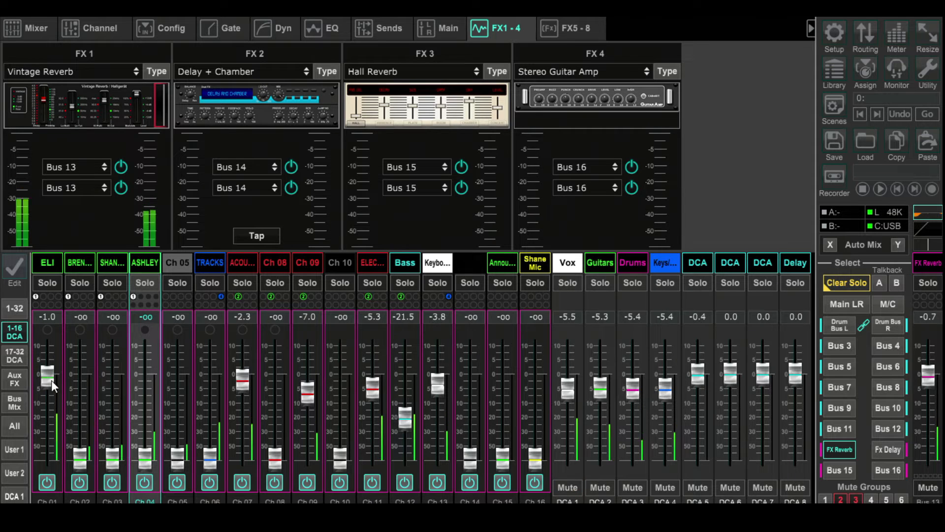
pyautogui.moveTo(50, 375); pyautogui.dragTo(50, 373)
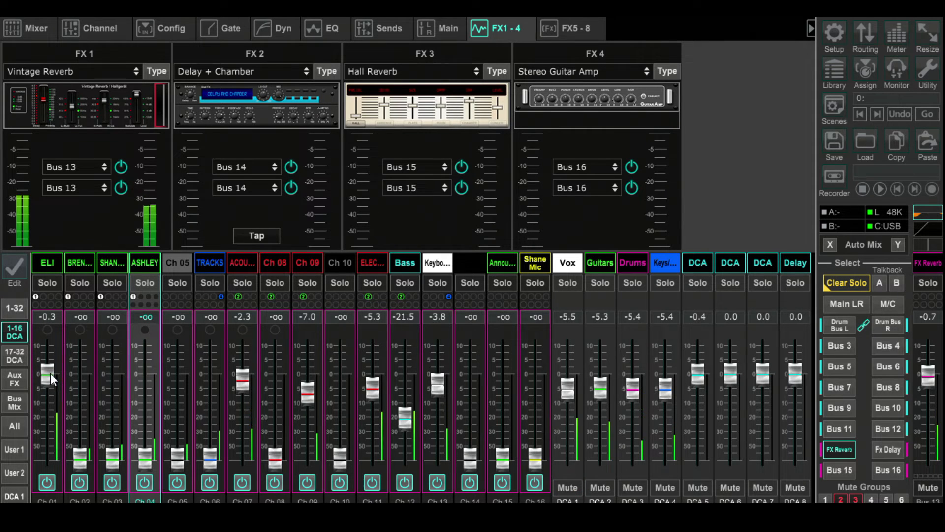
# Mute the Keys, Drums and Guitars DCAs, and set the FX Reverb sends to -2.5 dB for Ch 02, -15.5 for Ch 03 and -1.0 for Ch 04
pyautogui.click(662, 486)
pyautogui.click(630, 489)
pyautogui.click(602, 488)
pyautogui.moveTo(85, 454); pyautogui.dragTo(82, 391)
pyautogui.moveTo(141, 459); pyautogui.dragTo(148, 379)
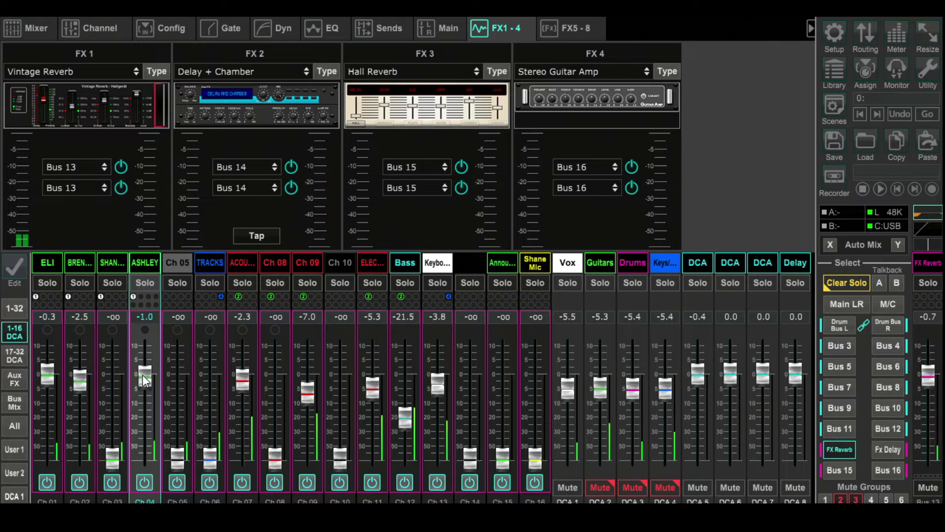
pyautogui.moveTo(112, 454); pyautogui.dragTo(116, 406)
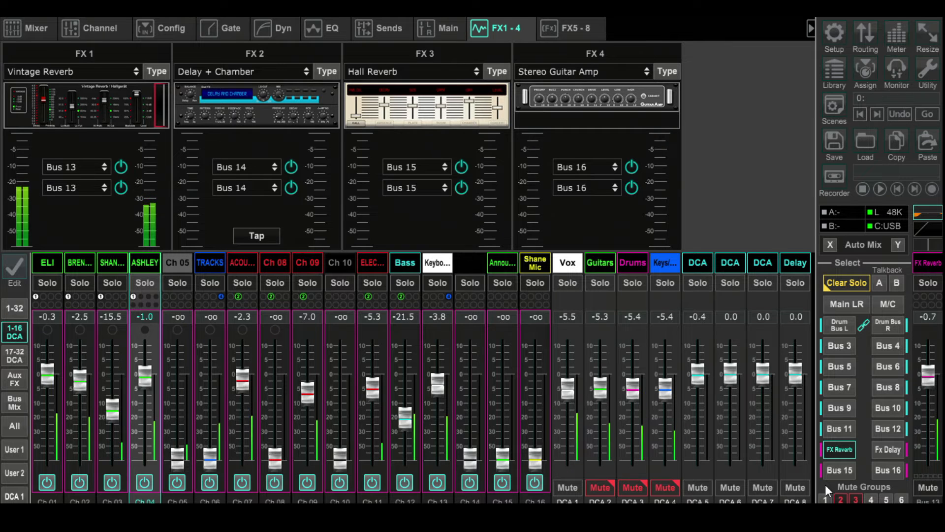
# Unmute the Guitars, Drums and Keys DCAs to hear the vocal reverb in the full mix
pyautogui.click(604, 484)
pyautogui.click(643, 489)
pyautogui.click(666, 487)
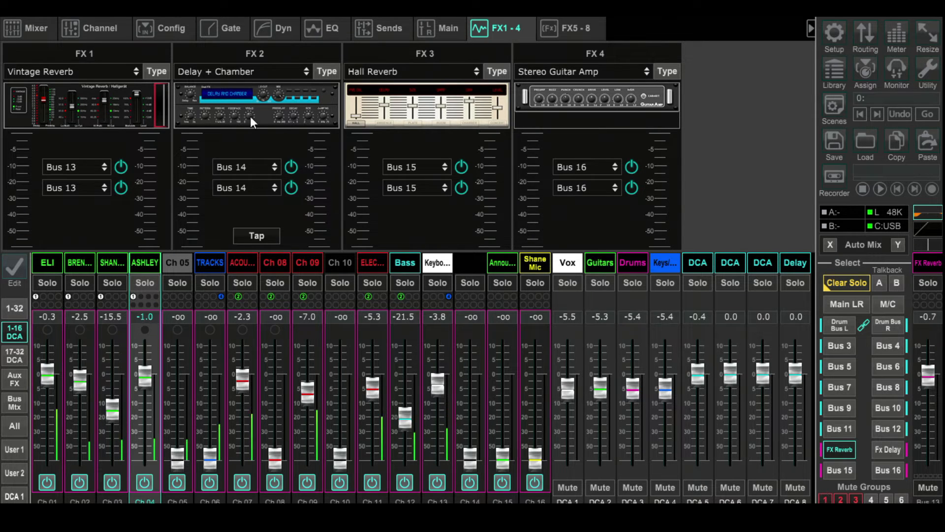
# Examine the balance, delay, chamber and low cut settings of FX 2's Delay + Chamber, and close its editor
pyautogui.click(241, 105)
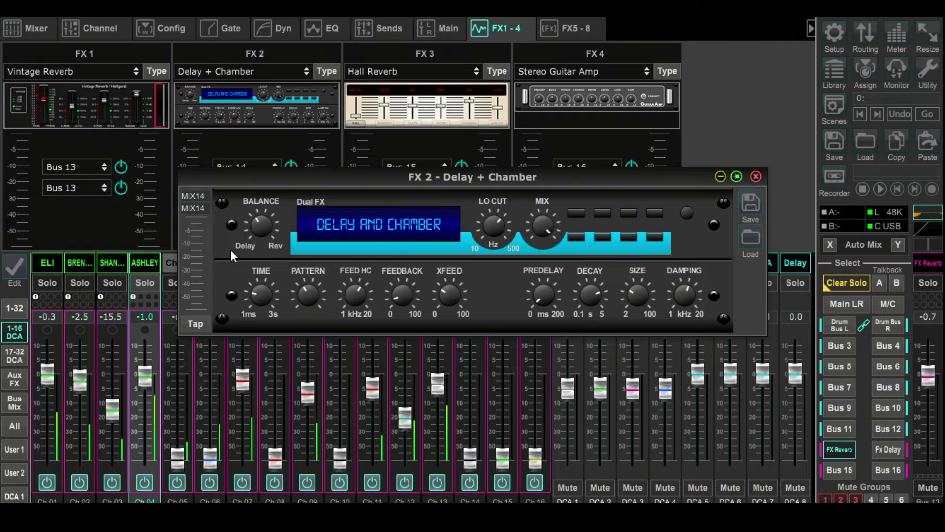
pyautogui.moveTo(258, 227)
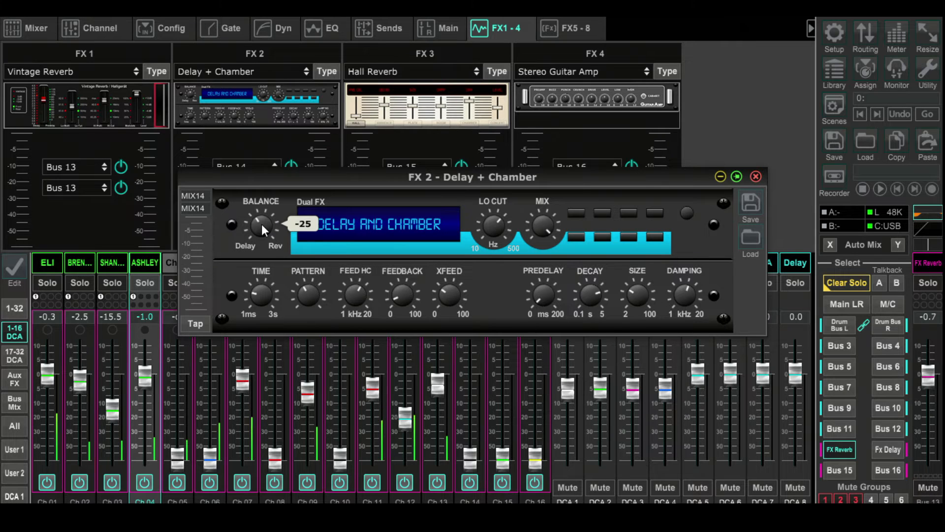
pyautogui.moveTo(299, 294)
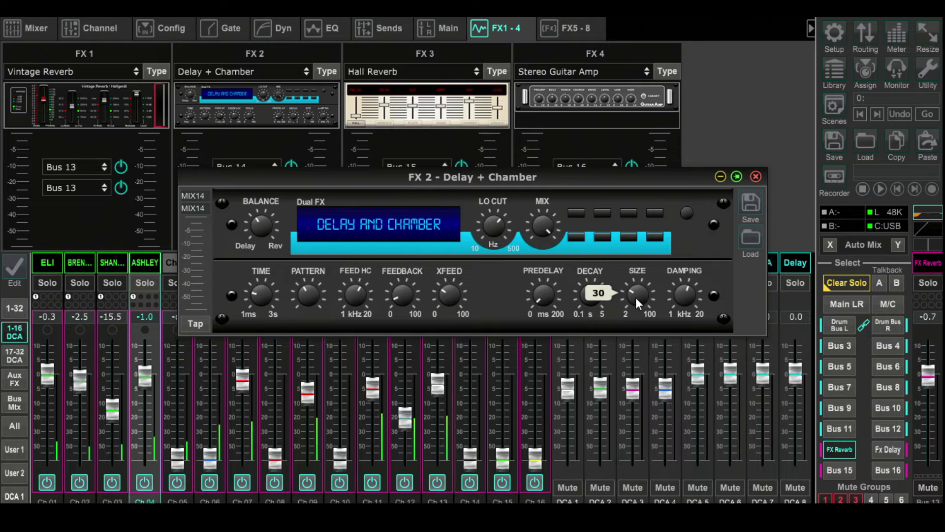
pyautogui.moveTo(498, 221)
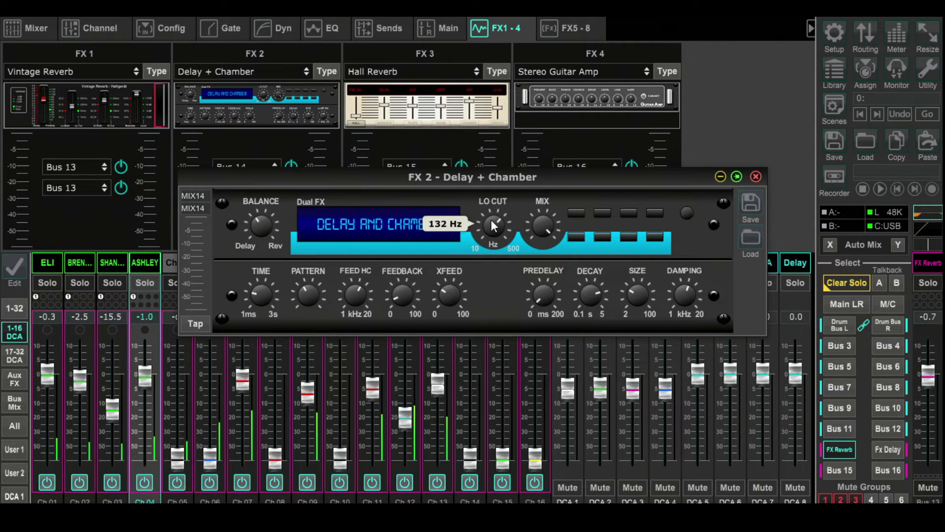
pyautogui.click(755, 176)
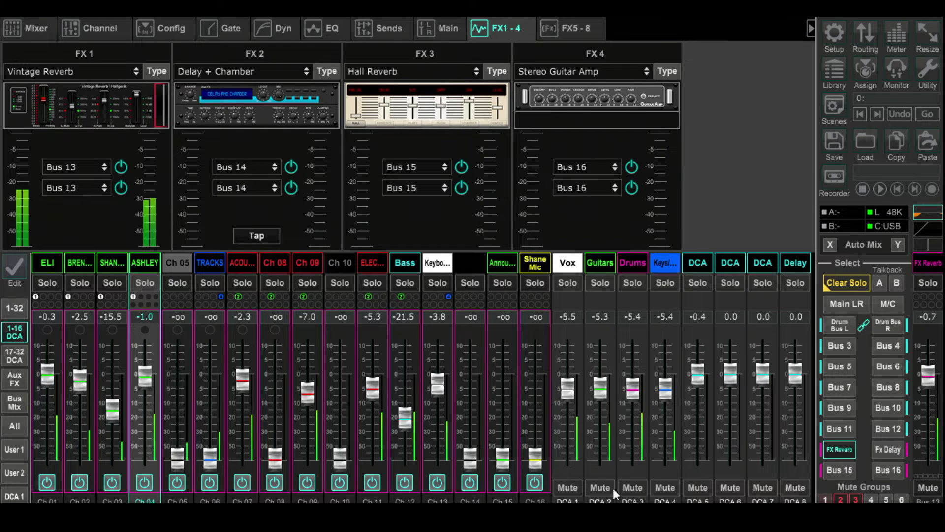
# Mute the Keys, Drums and Guitars DCAs, and raise the Fx Delay sends to -0.8 dB for Ch 01 and -6.0 dB for Ch 02
pyautogui.click(663, 487)
pyautogui.click(635, 486)
pyautogui.click(610, 484)
pyautogui.click(888, 447)
pyautogui.moveTo(43, 455); pyautogui.dragTo(51, 374)
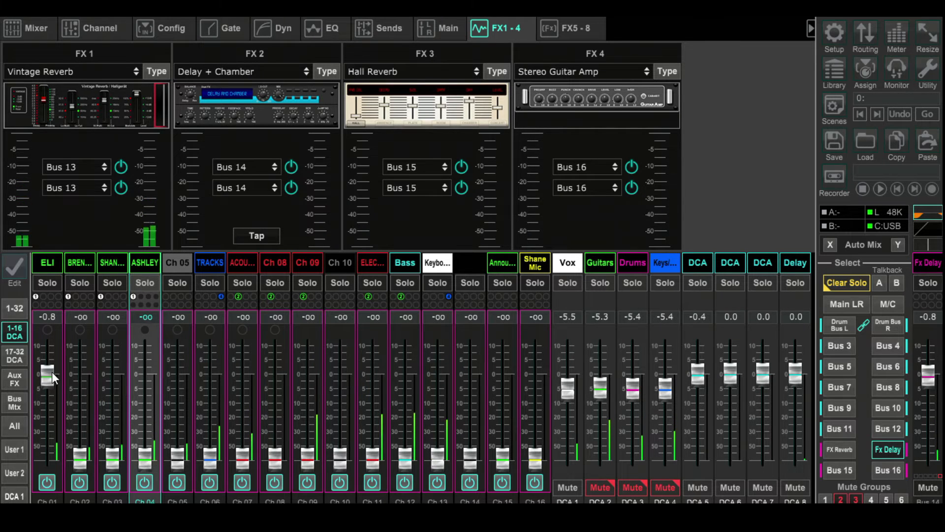
pyautogui.moveTo(72, 454); pyautogui.dragTo(93, 374)
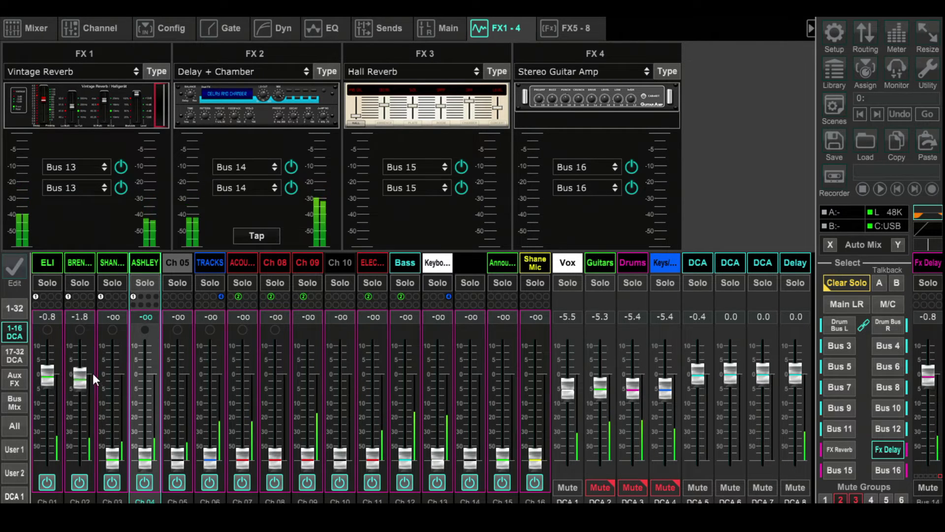
pyautogui.moveTo(108, 456)
pyautogui.mouseDown()
pyautogui.moveTo(120, 375)
pyautogui.moveTo(123, 459)
pyautogui.mouseUp()
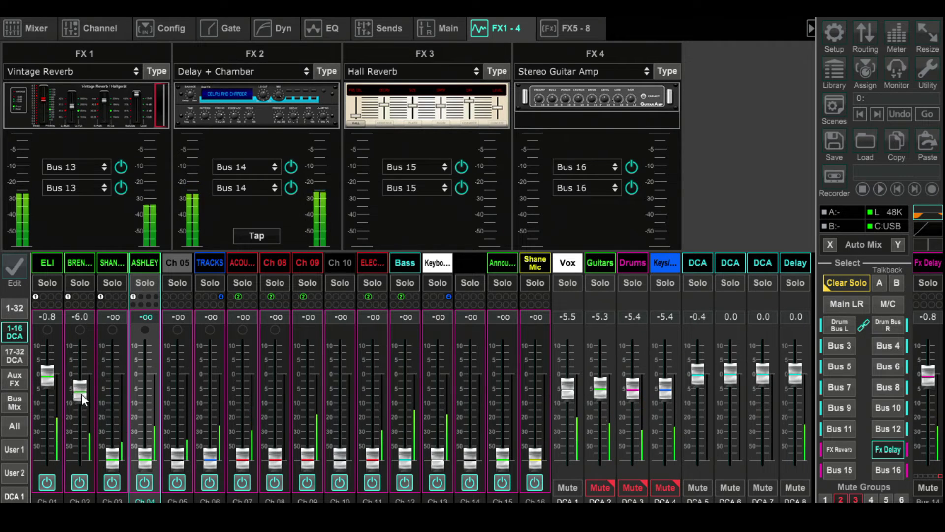
# Set the Fx Delay sends to -8.3 dB for Ch 01, -14.0 dB for Ch 02 and -12.0 dB for Ch 04
pyautogui.moveTo(81, 392); pyautogui.dragTo(66, 440)
pyautogui.moveTo(49, 376); pyautogui.dragTo(46, 404)
pyautogui.moveTo(78, 459); pyautogui.dragTo(51, 397)
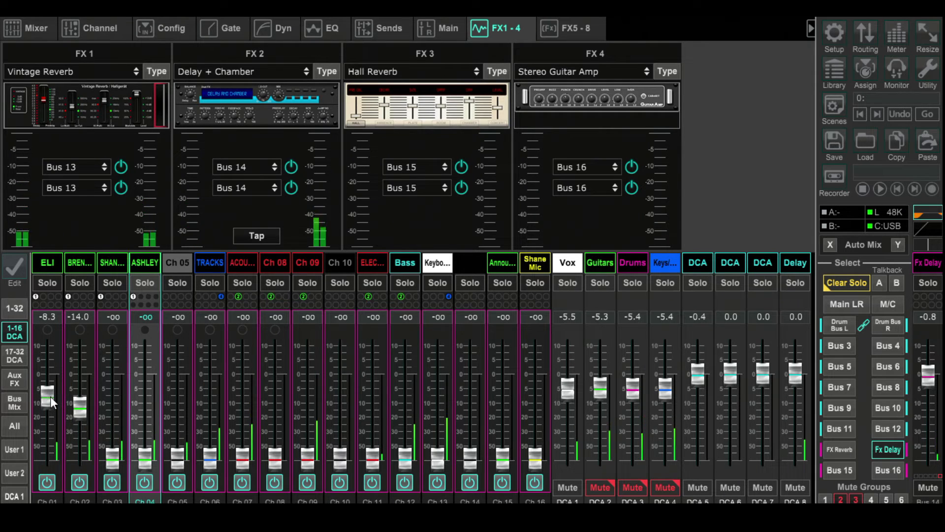
pyautogui.moveTo(145, 457); pyautogui.dragTo(147, 403)
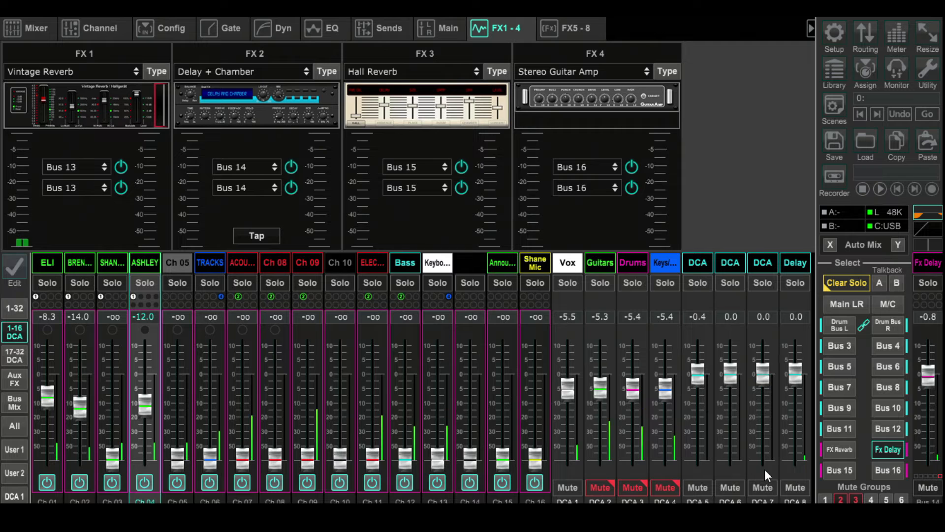
# Unmute the Guitars, Drums and Keys DCAs to hear the vocal delay in the full mix
pyautogui.click(600, 487)
pyautogui.click(632, 487)
pyautogui.click(665, 487)
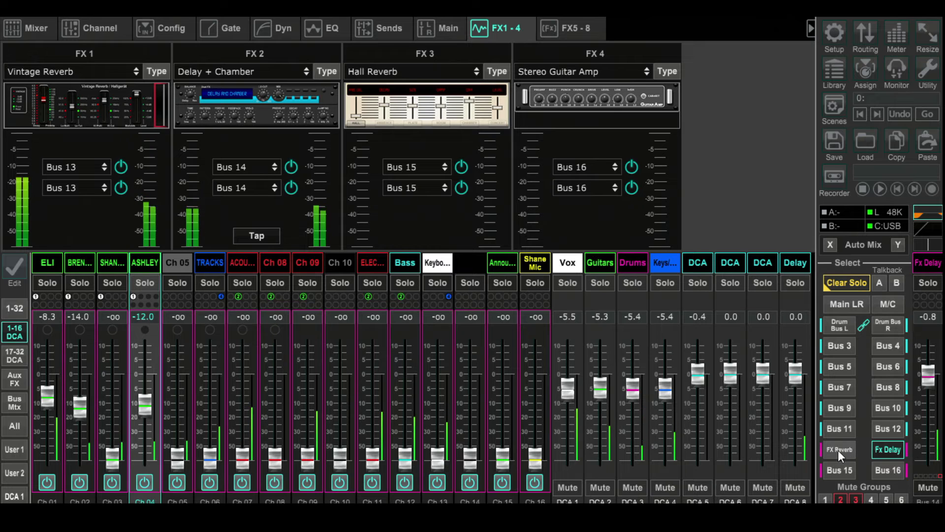
# Check the main mix faders briefly, and lower the Fx Delay sends to -14.0 dB for Ch 01 and -18.0 dB for Ch 02
pyautogui.click(882, 450)
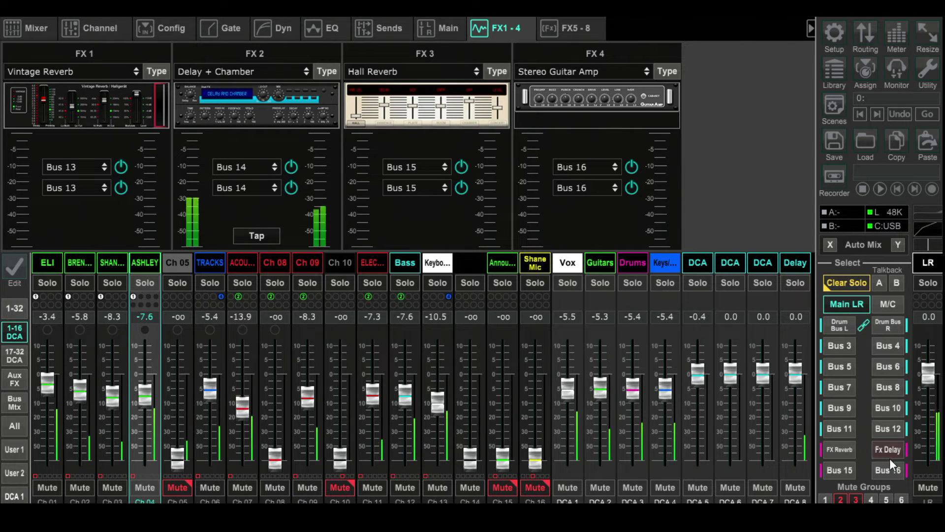
pyautogui.click(889, 452)
pyautogui.moveTo(43, 397); pyautogui.dragTo(81, 416)
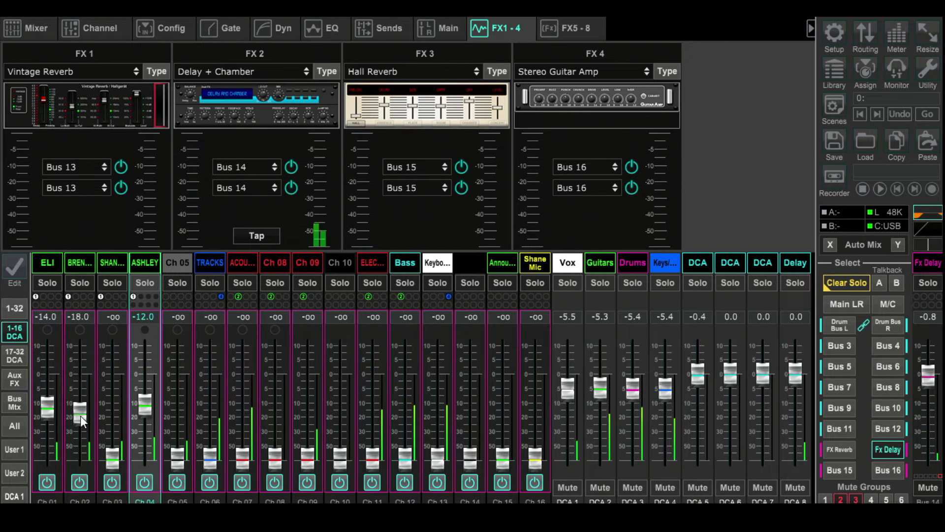
# Set the Fx Delay sends to -10.5 dB for Ch 01 and -17.5 dB for Ch 02 and Ch 04, and activate mute group 1
pyautogui.moveTo(143, 409); pyautogui.dragTo(144, 422)
pyautogui.moveTo(79, 412); pyautogui.dragTo(79, 418)
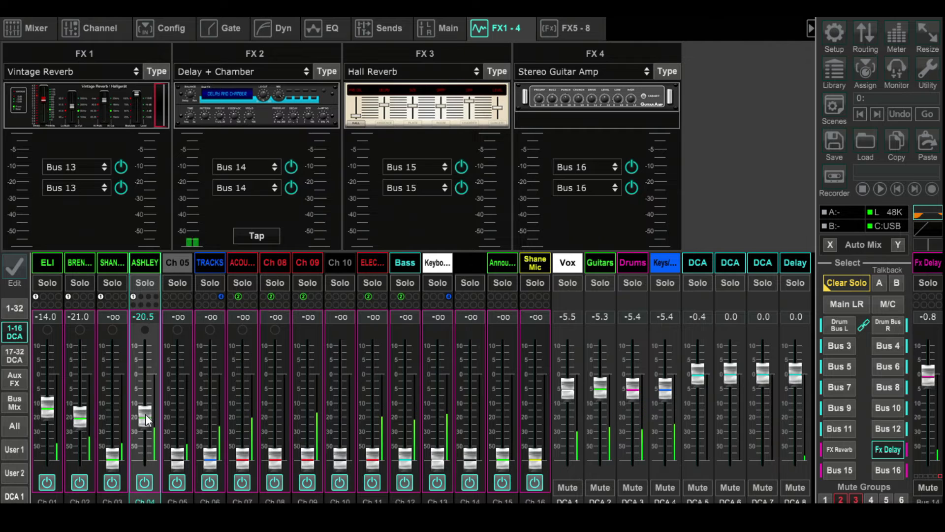
pyautogui.moveTo(145, 414); pyautogui.dragTo(143, 412)
pyautogui.moveTo(74, 413); pyautogui.dragTo(46, 403)
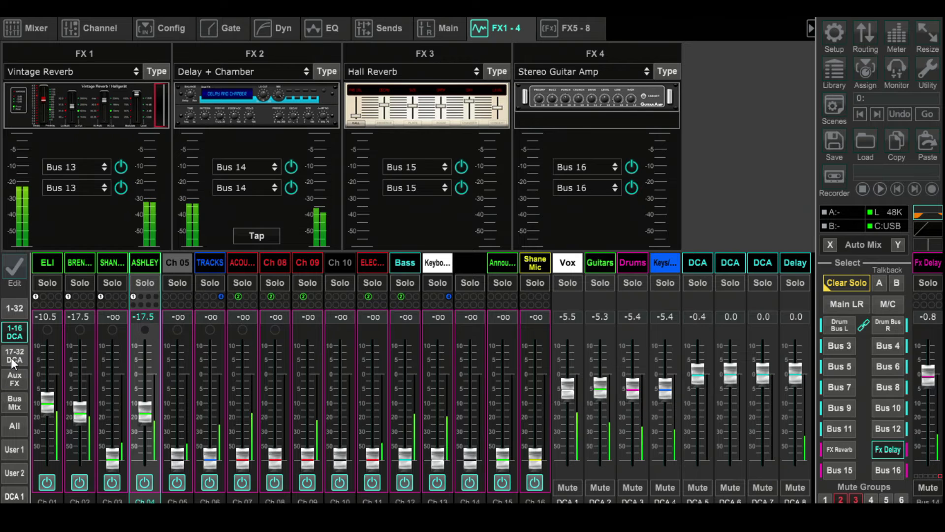
pyautogui.click(826, 498)
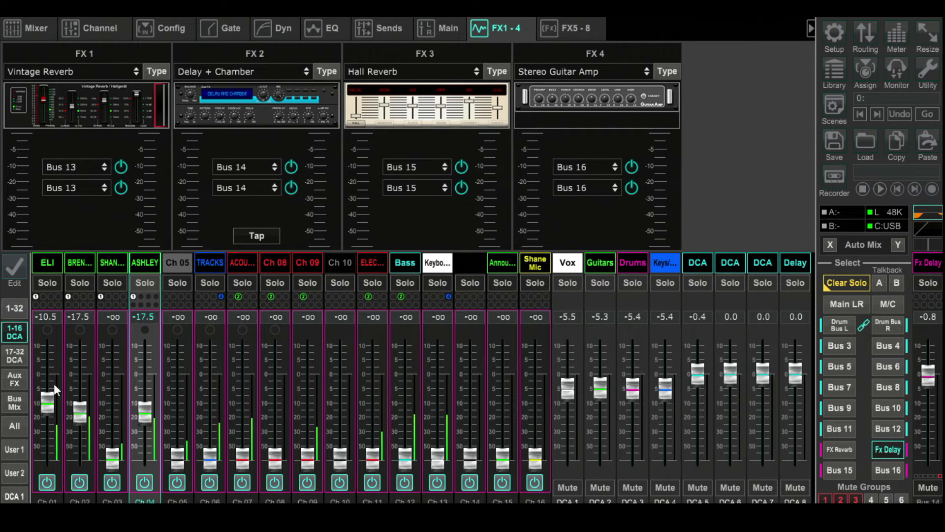
# Set the Fx 1 and Fx 2 stereo return faders in the main LR mix to 0 dB
pyautogui.click(14, 380)
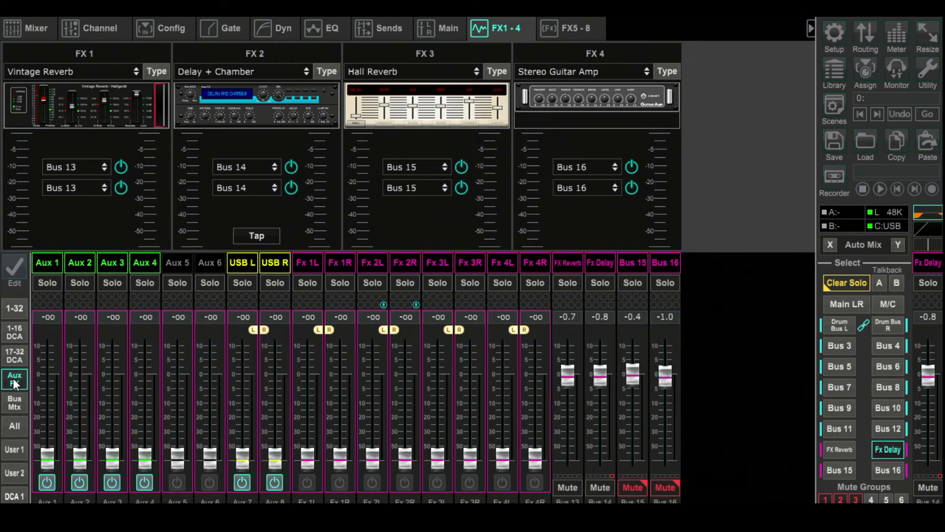
pyautogui.click(844, 303)
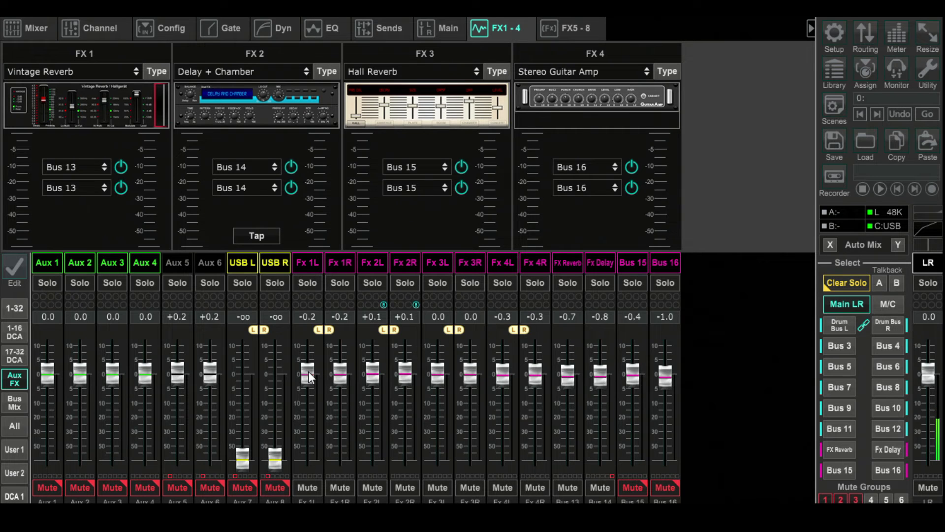
pyautogui.moveTo(308, 371)
pyautogui.mouseDown()
pyautogui.moveTo(309, 383)
pyautogui.moveTo(308, 373)
pyautogui.mouseUp()
pyautogui.click(309, 316)
pyautogui.write('0')
pyautogui.press('Return')
pyautogui.click(375, 315)
pyautogui.write('0')
pyautogui.press('Return')
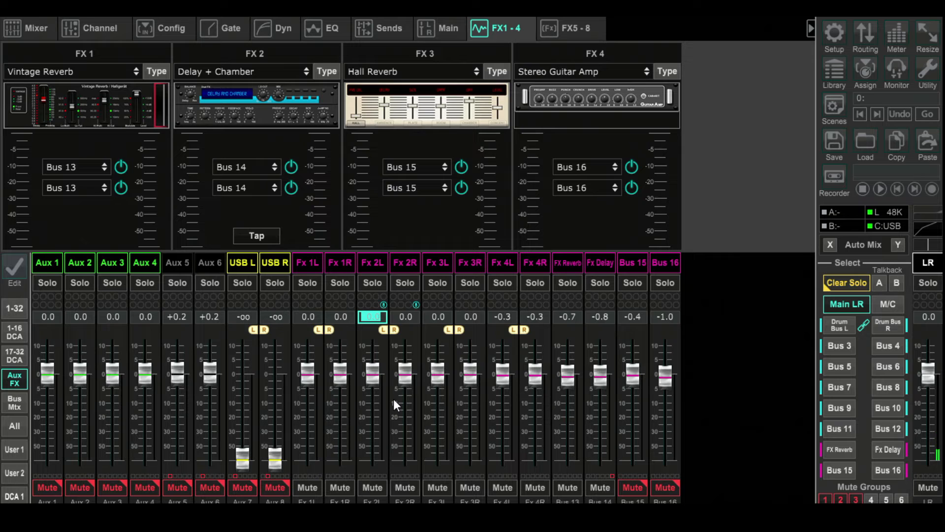
# Examine the Vintage Reverb and Delay + Chamber settings, the FX Reverb sends, and the FX bus and return levels in the main mix
pyautogui.click(86, 114)
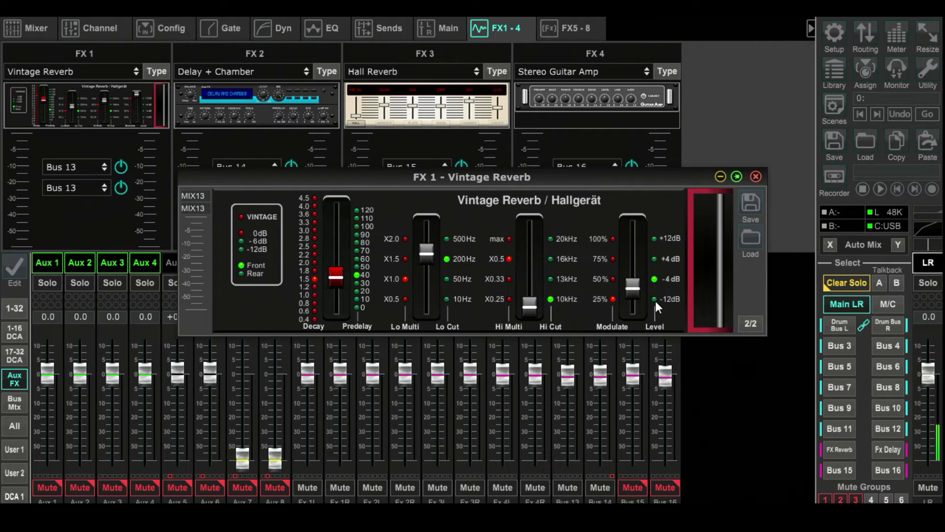
pyautogui.click(755, 177)
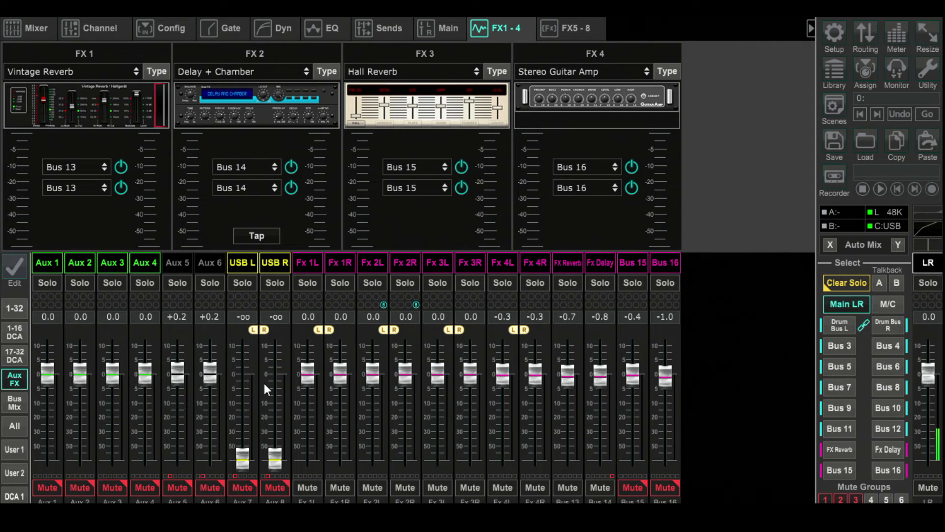
pyautogui.click(831, 450)
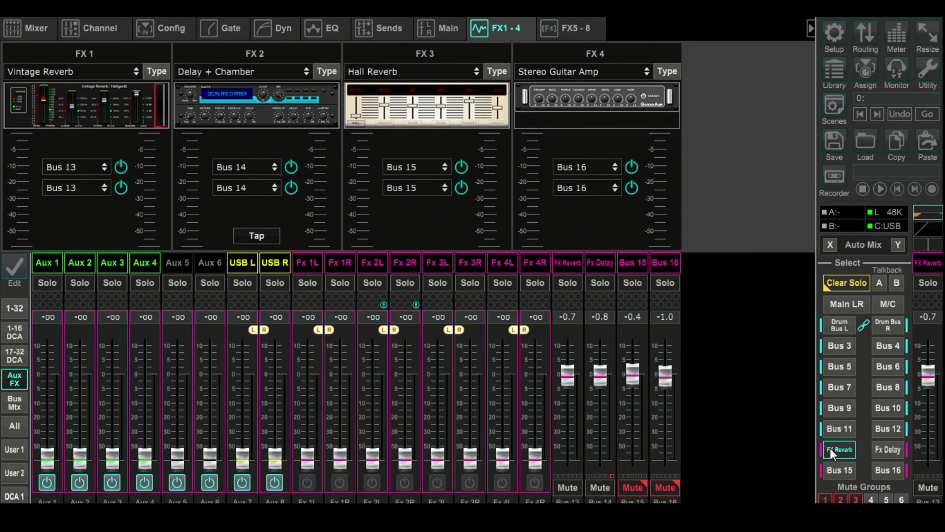
pyautogui.click(17, 328)
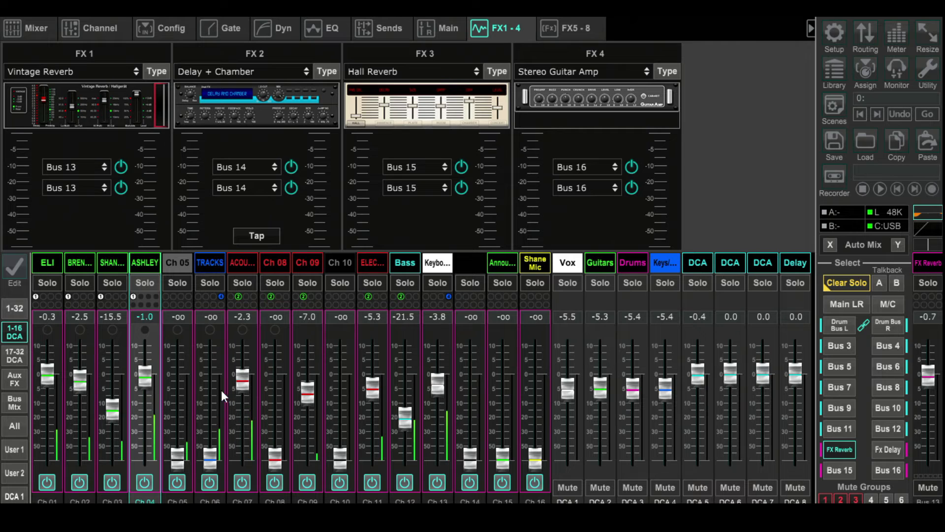
pyautogui.click(245, 110)
pyautogui.moveTo(471, 307)
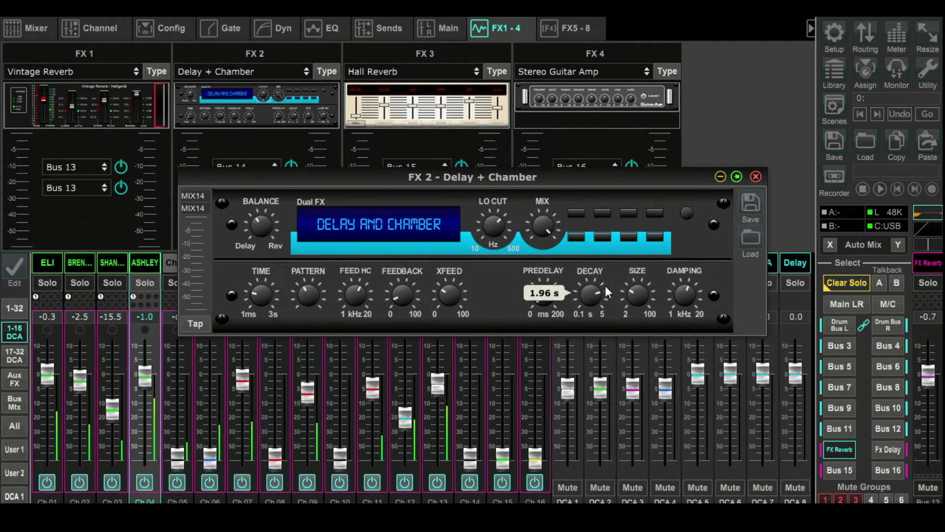
pyautogui.click(756, 177)
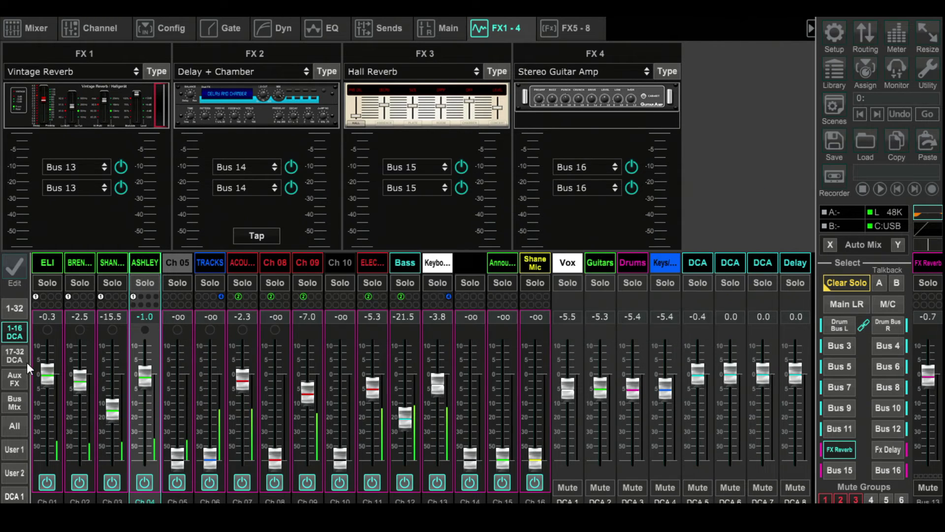
pyautogui.click(23, 398)
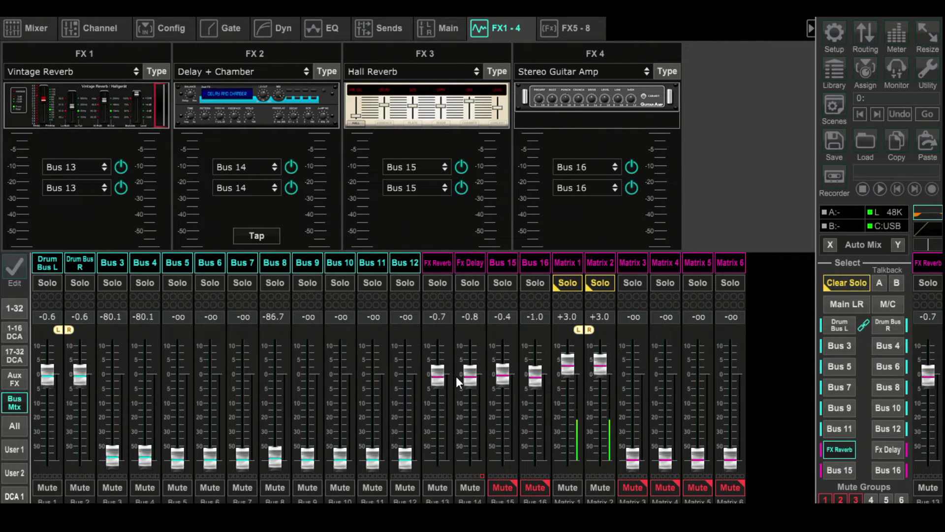
pyautogui.click(17, 378)
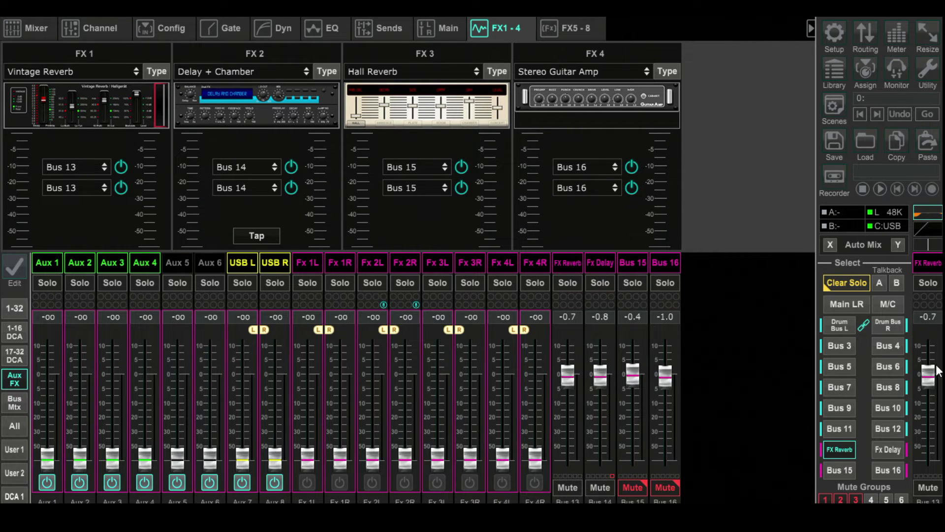
pyautogui.click(843, 304)
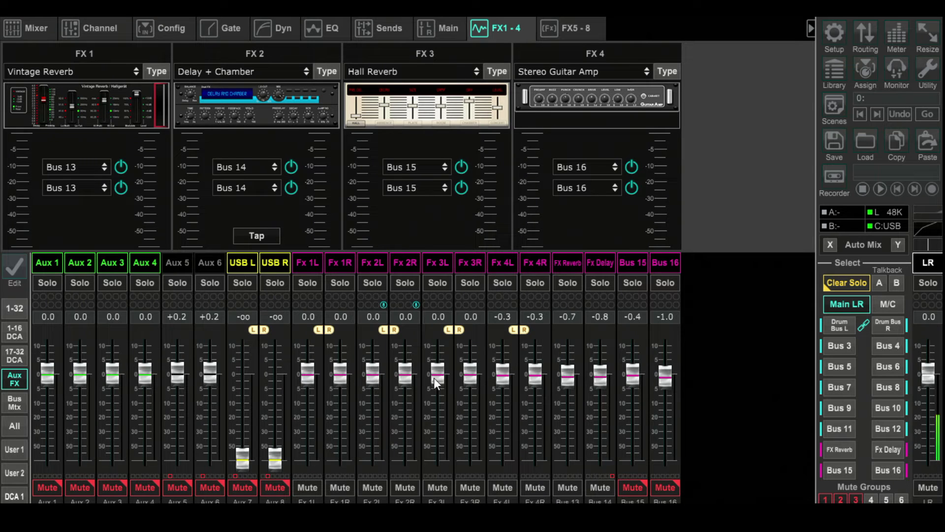
pyautogui.click(14, 333)
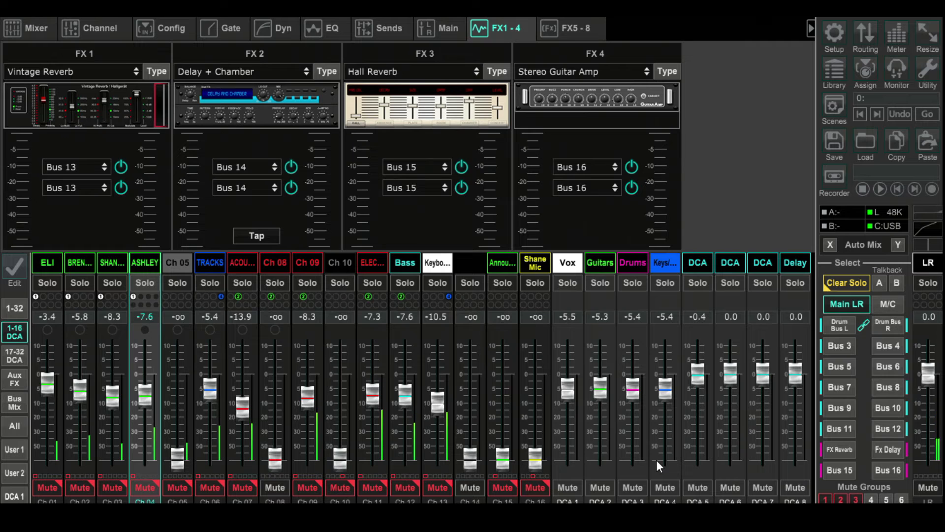
# Set the EQ low shelf to -11.5 dB at 101.4 Hz on the FX Reverb bus and to 101.4 Hz on the Fx Delay bus
pyautogui.click(11, 402)
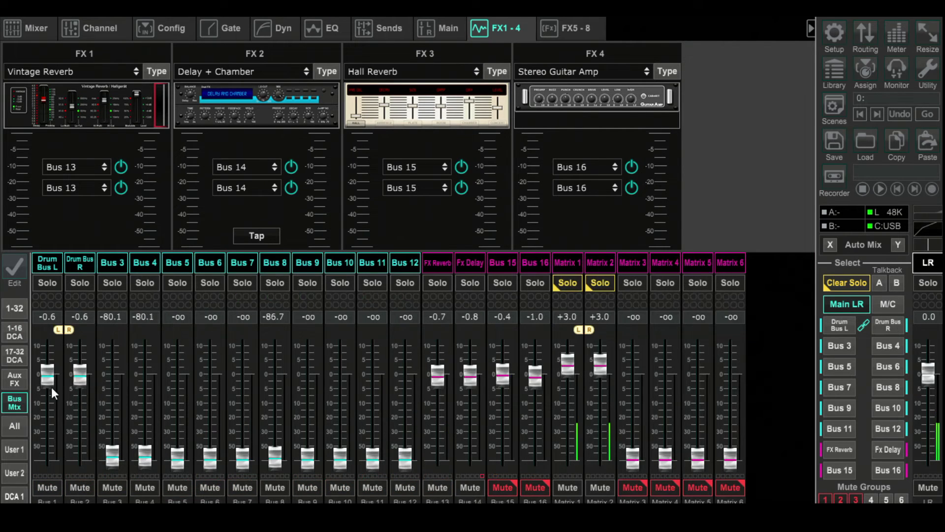
pyautogui.click(435, 264)
pyautogui.click(323, 25)
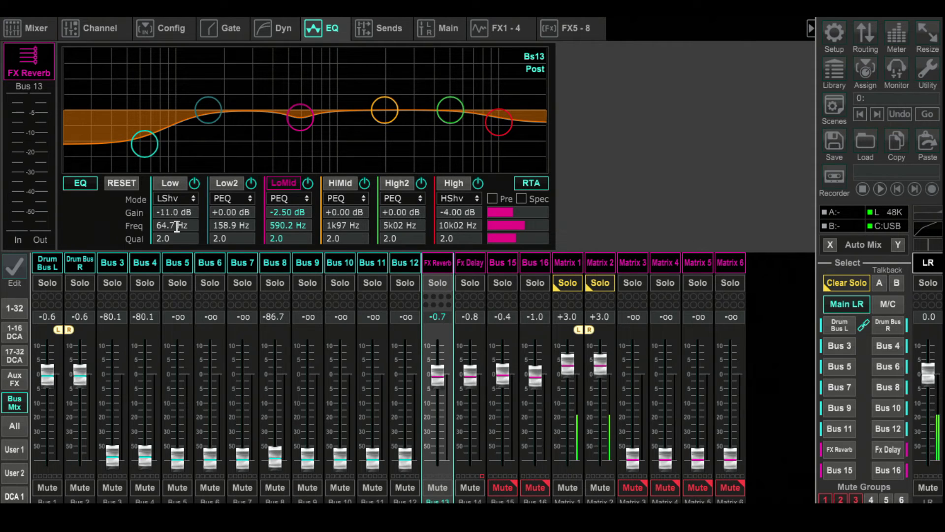
pyautogui.moveTo(146, 146); pyautogui.dragTo(176, 148)
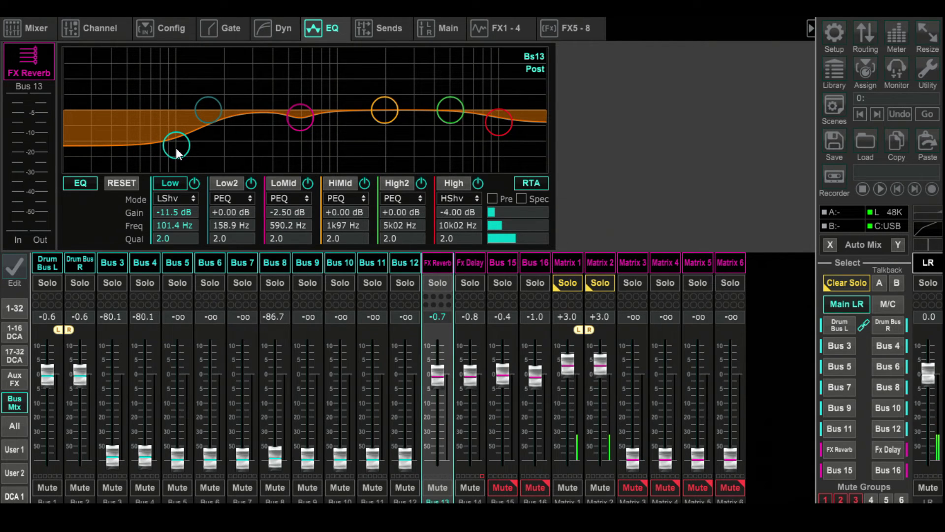
pyautogui.click(468, 265)
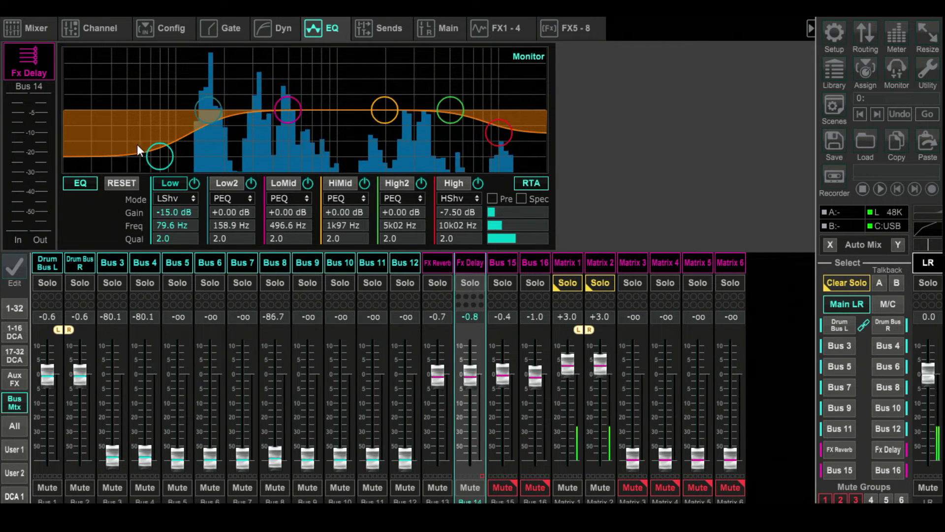
pyautogui.moveTo(161, 152); pyautogui.dragTo(181, 155)
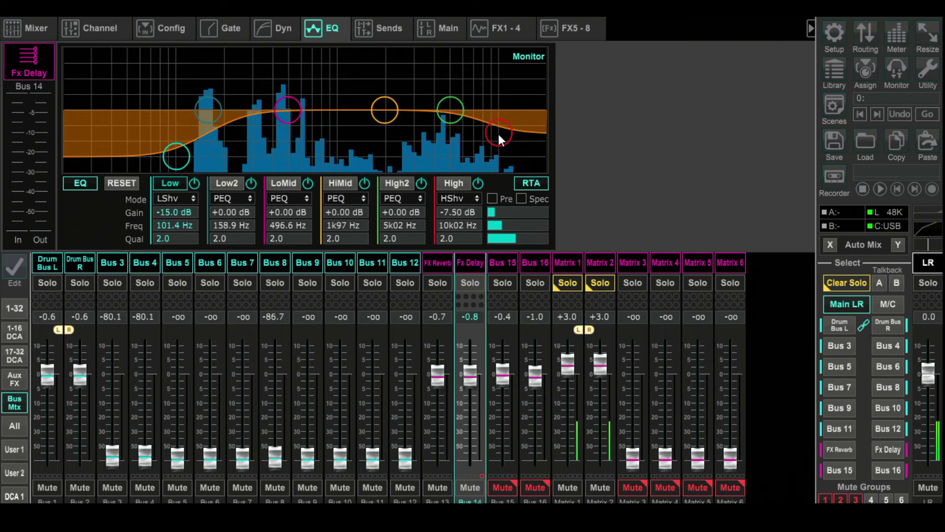
# Bypass and re-enable the EQ on the Fx Delay and FX Reverb buses to compare the low-frequency content
pyautogui.click(444, 261)
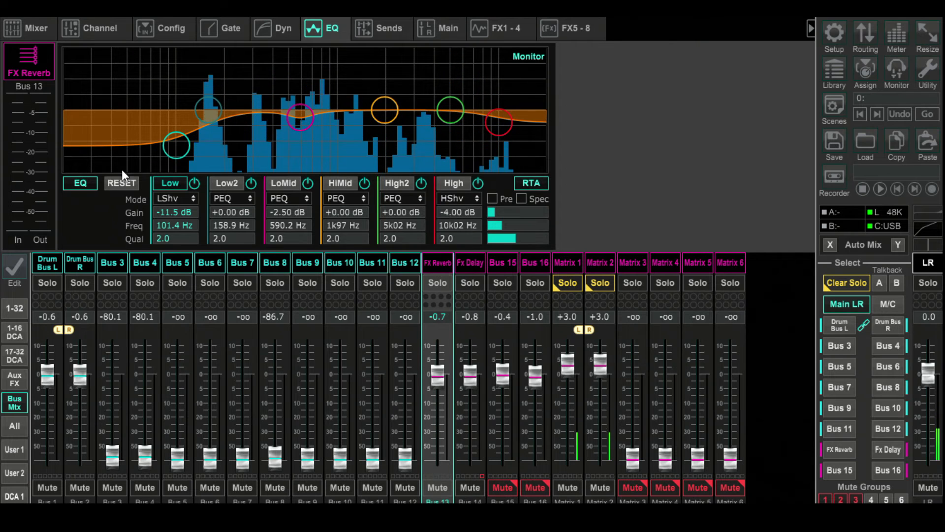
pyautogui.click(458, 263)
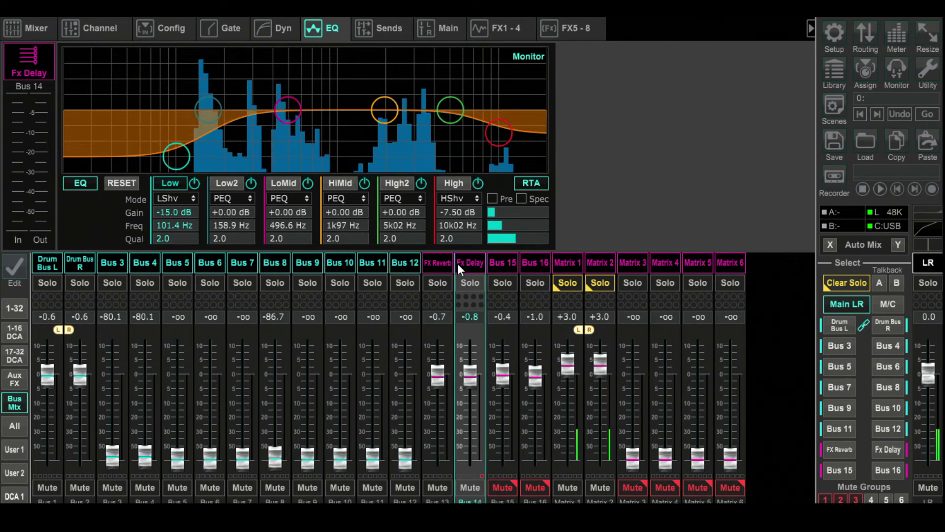
pyautogui.click(86, 185)
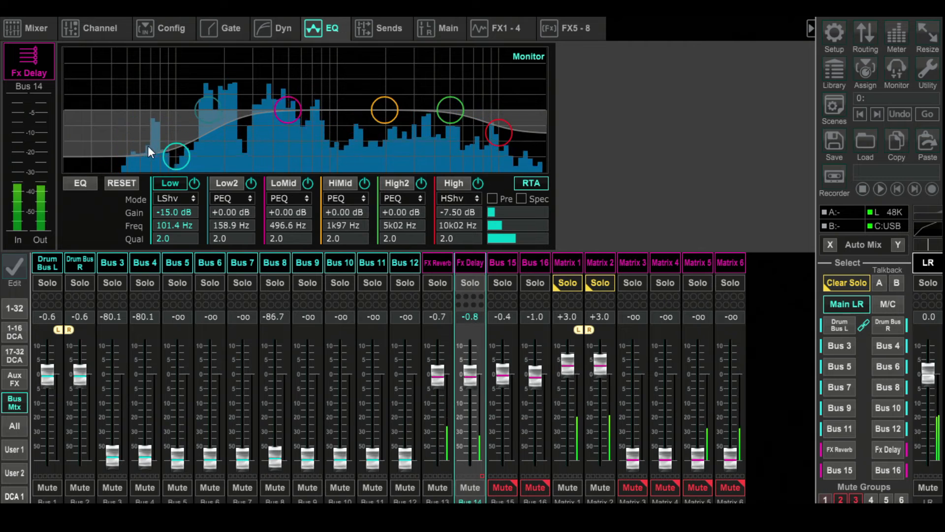
pyautogui.click(79, 181)
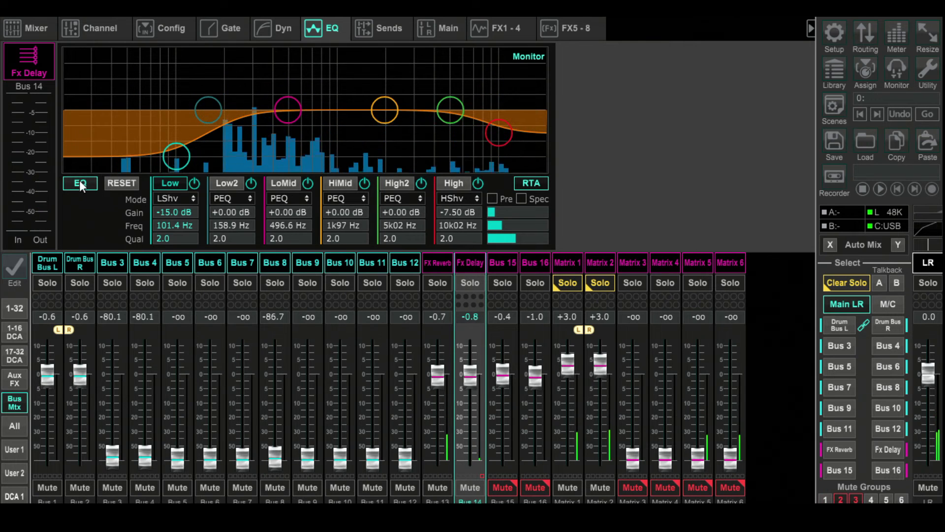
pyautogui.click(434, 263)
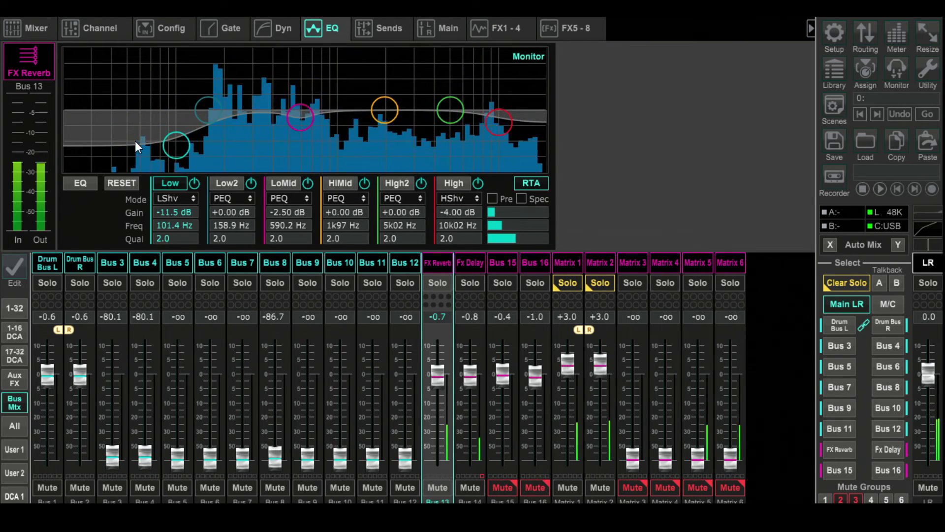
pyautogui.click(86, 182)
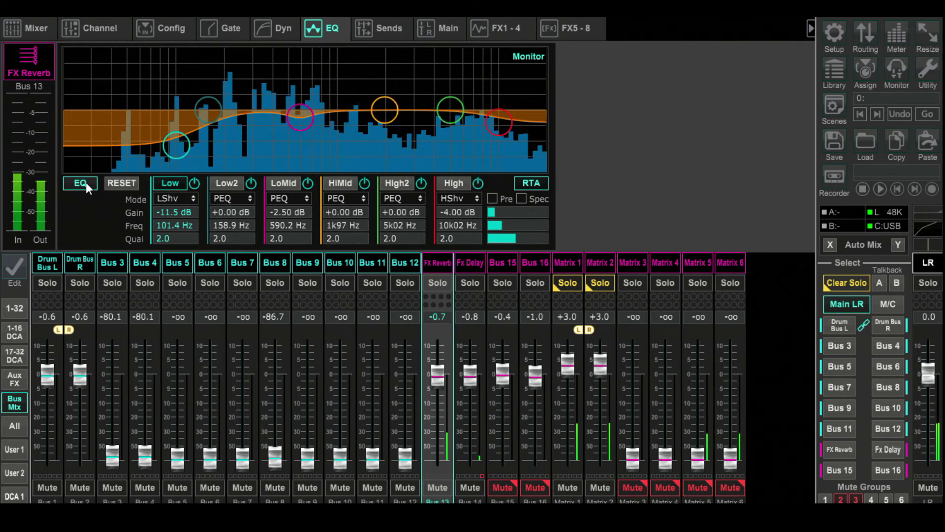
# Lower the FX Reverb bus's low shelf gain to -15.0 dB and activate mute group 1
pyautogui.moveTo(170, 145); pyautogui.dragTo(168, 163)
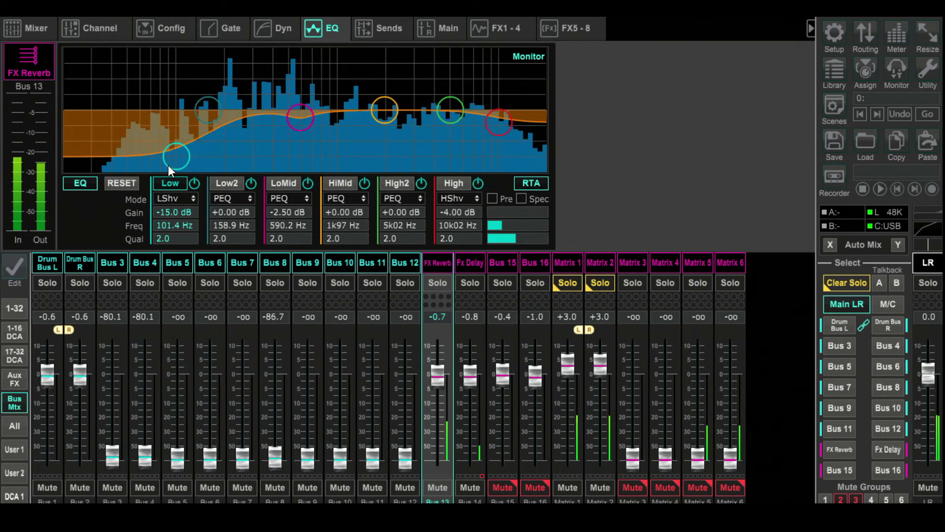
pyautogui.click(825, 499)
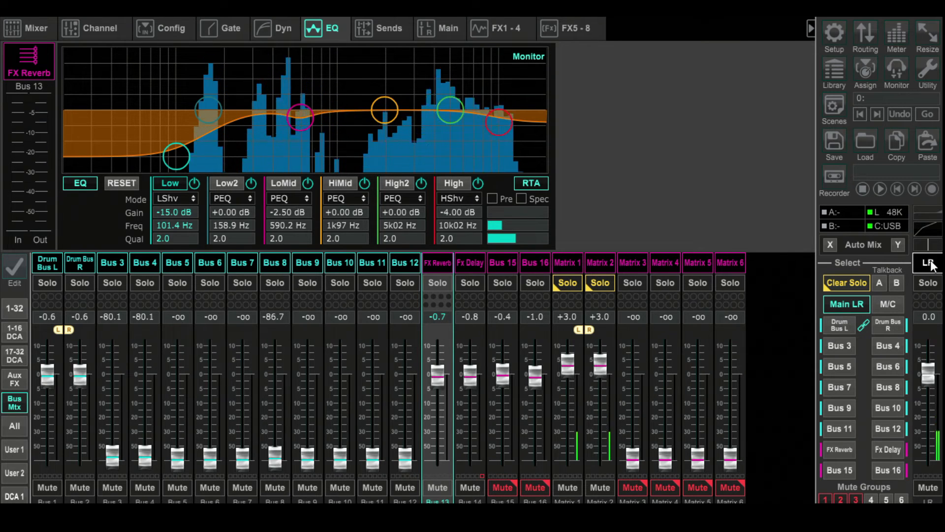
# Review the main LR output's EQ, dynamics and insert routing, and open its Stereo Ultimo Compressor in FX 7
pyautogui.click(17, 326)
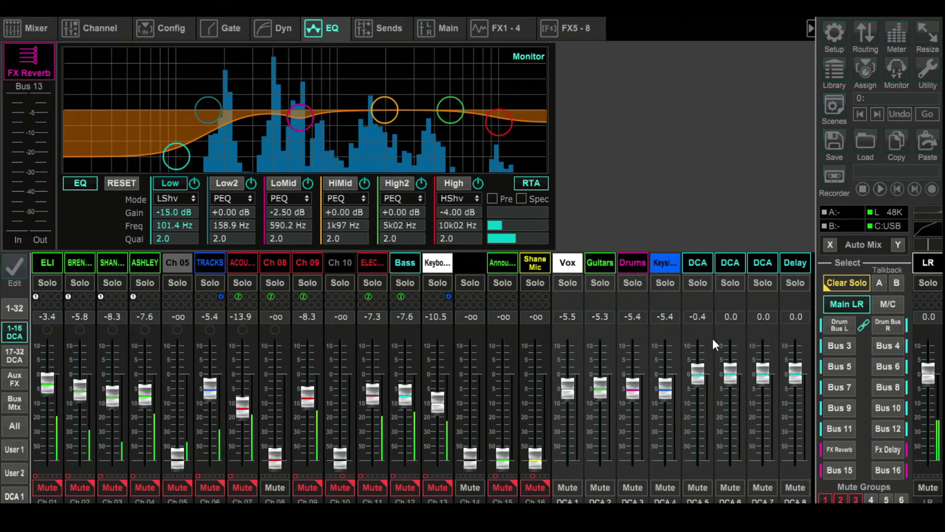
pyautogui.click(928, 262)
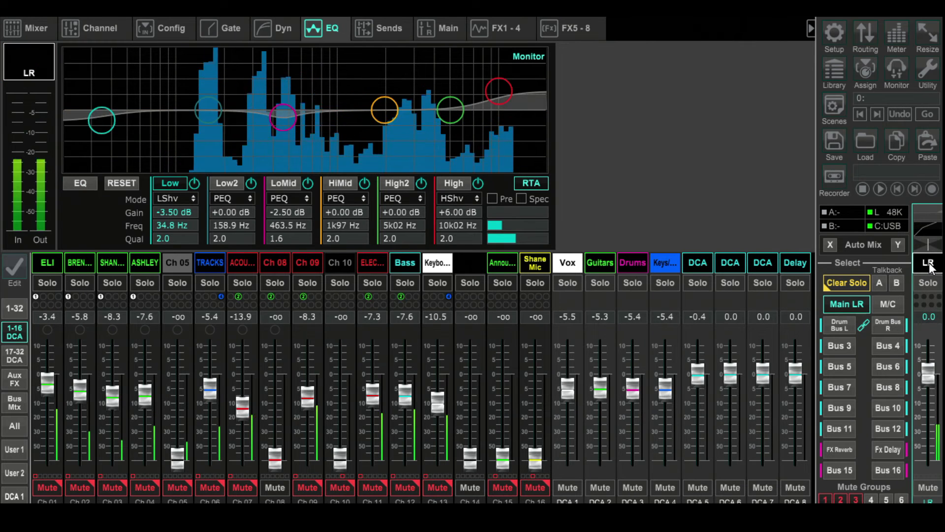
pyautogui.click(268, 28)
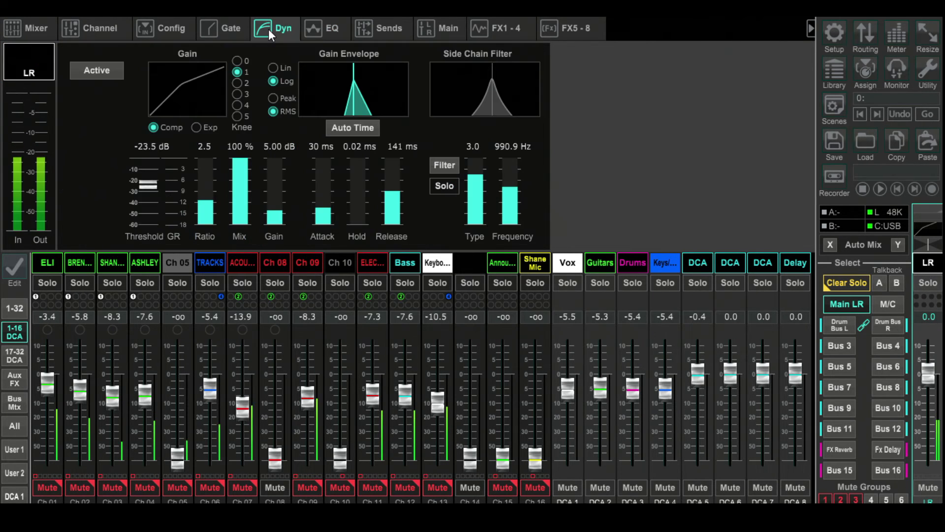
pyautogui.click(114, 27)
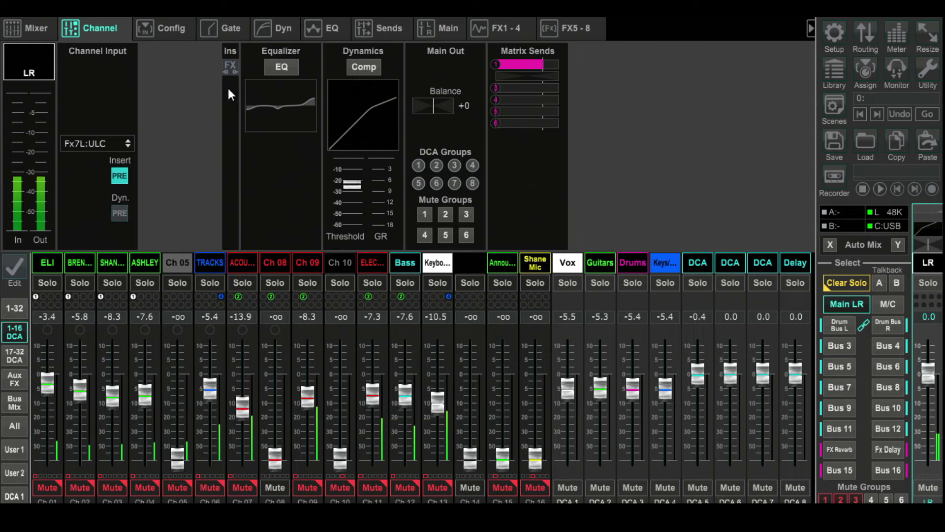
pyautogui.click(570, 31)
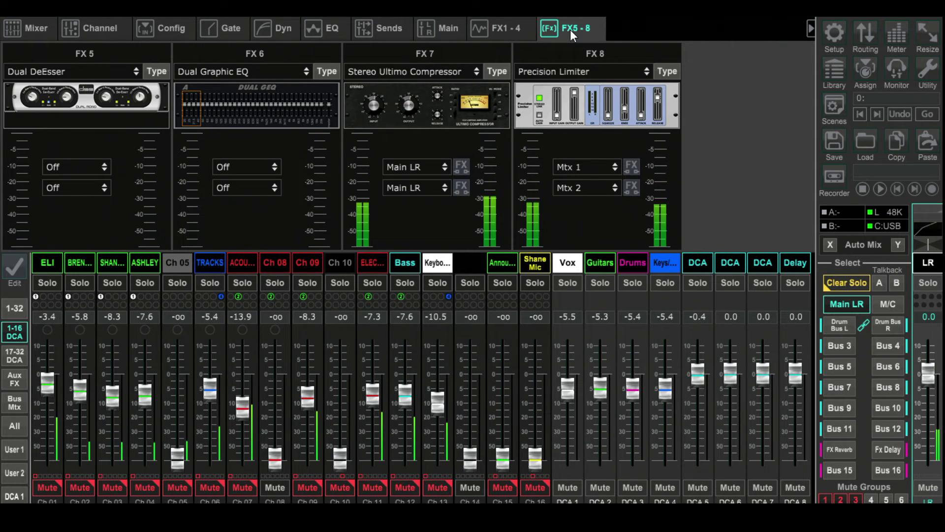
pyautogui.click(415, 108)
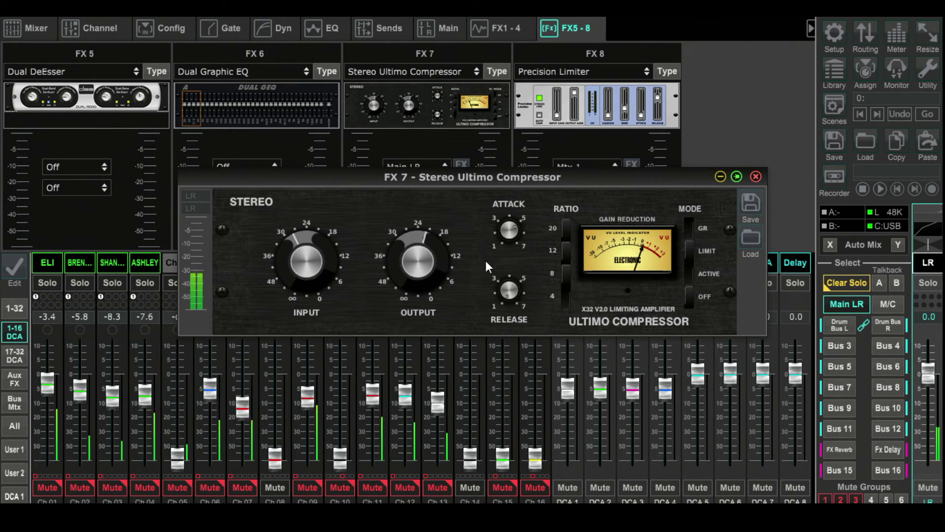
# Check the Stereo Ultimo Compressor's attack and release, release mute group 1, insert FX 7 on Main LR, and view its gain reduction
pyautogui.moveTo(507, 294)
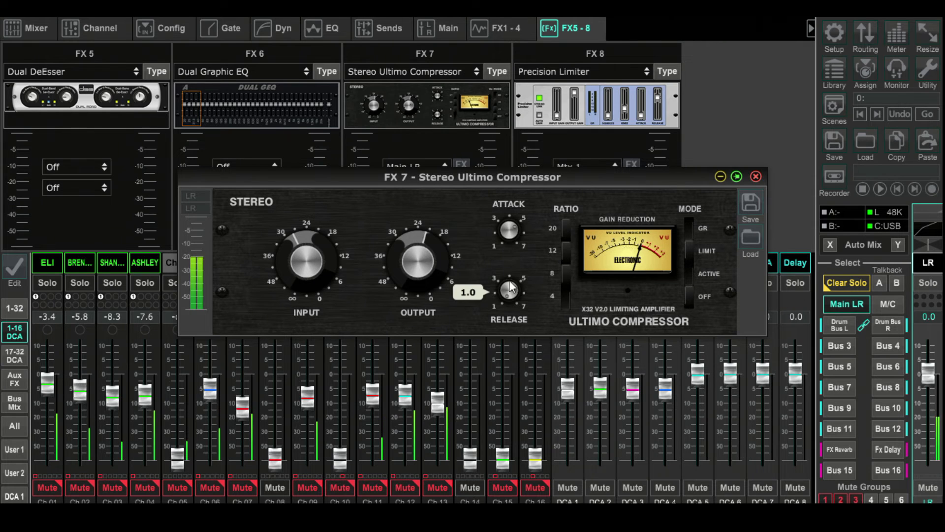
pyautogui.moveTo(509, 231)
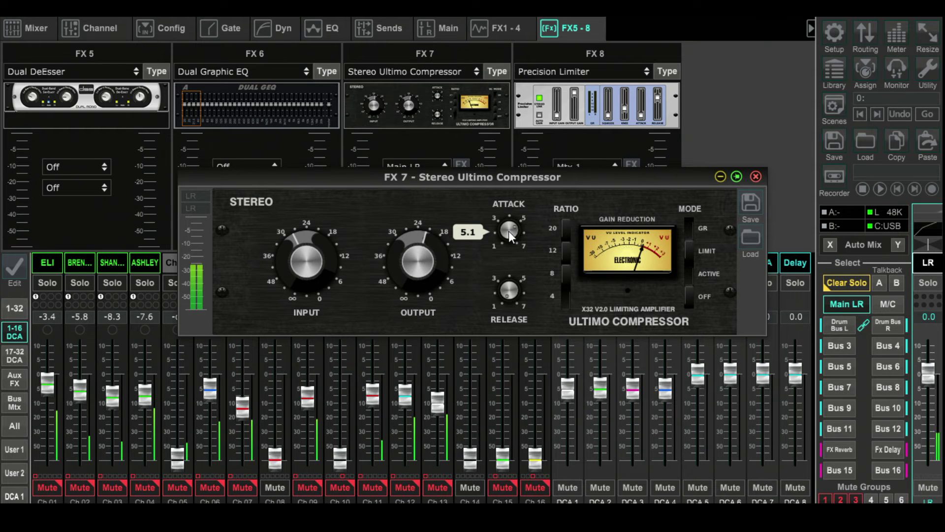
pyautogui.click(826, 500)
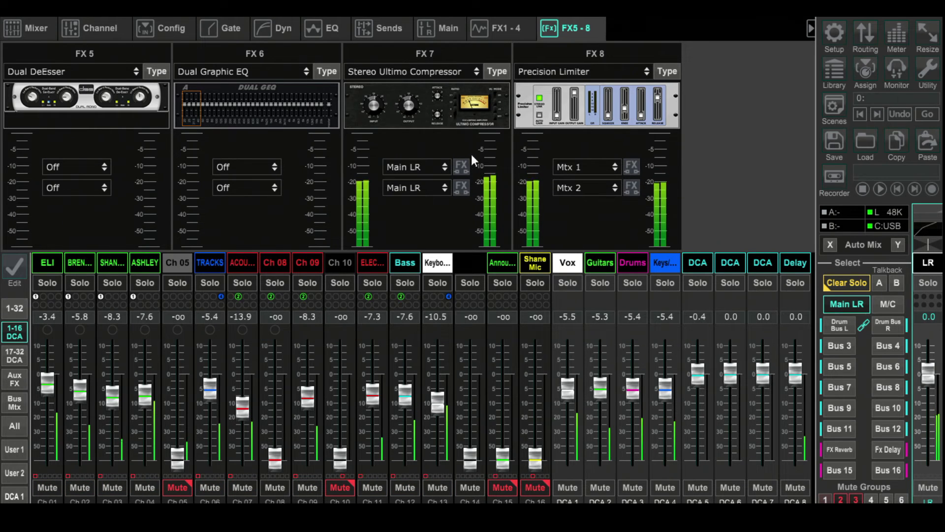
pyautogui.click(462, 167)
pyautogui.click(450, 114)
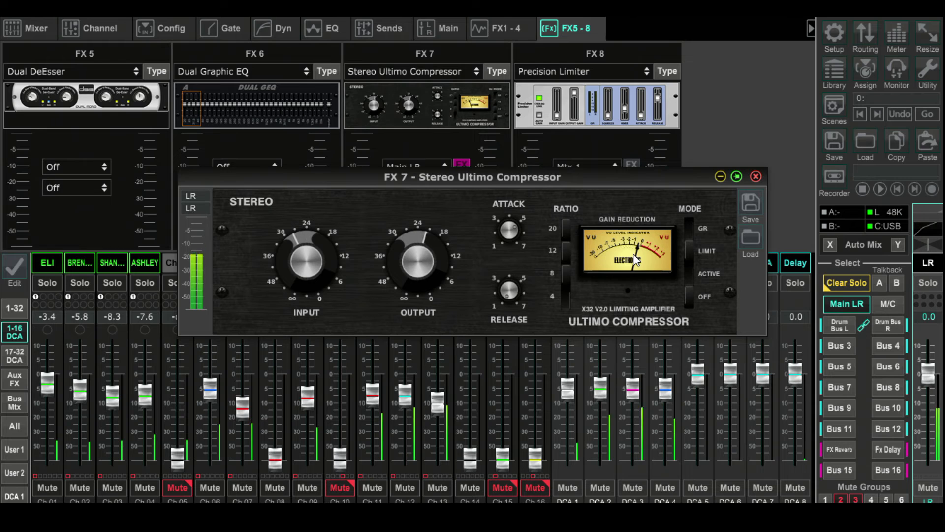
# Bypass and re-enable the FX 7 insert on Main LR to compare the sound, and activate mute group 1
pyautogui.click(458, 164)
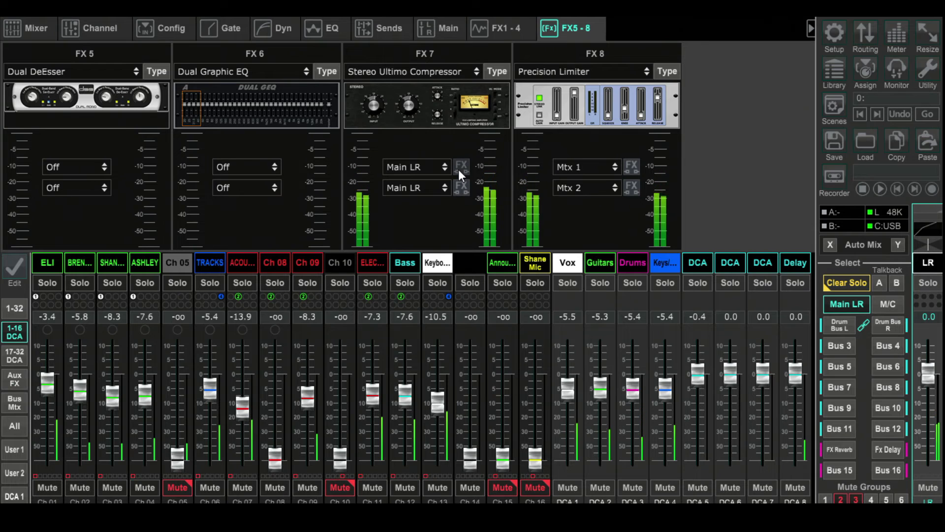
pyautogui.click(458, 169)
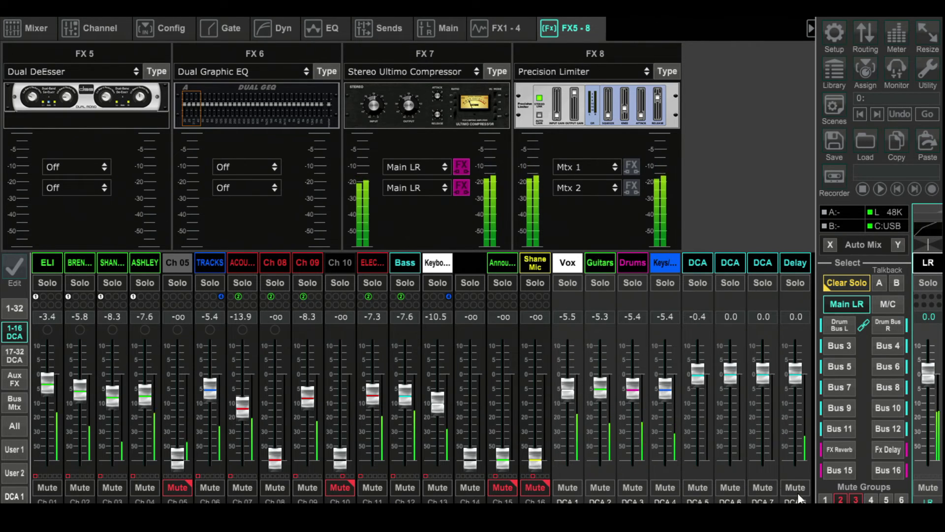
pyautogui.click(825, 499)
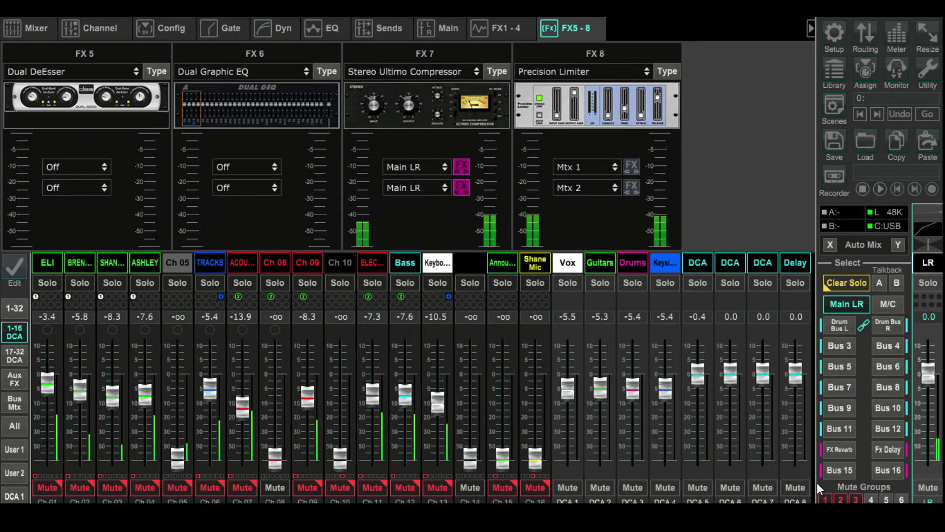
# With mute group 1 released, enable the main LR EQ, compare it with bypass, leave it on, and reactivate the mute group
pyautogui.click(319, 31)
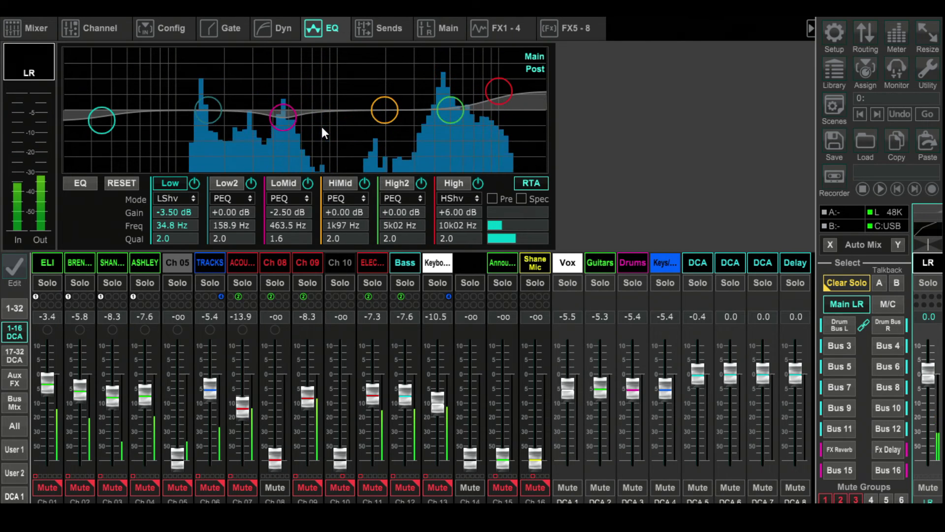
pyautogui.click(825, 500)
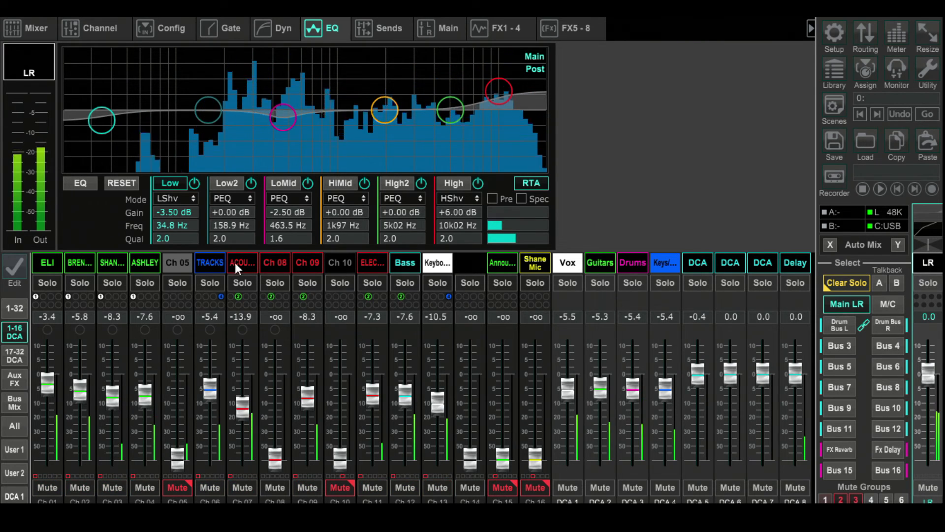
pyautogui.click(81, 183)
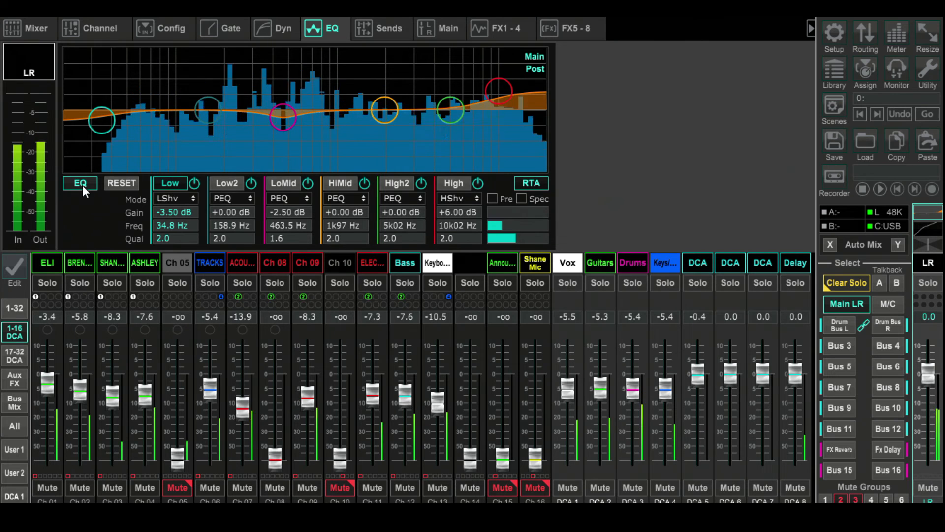
pyautogui.click(82, 185)
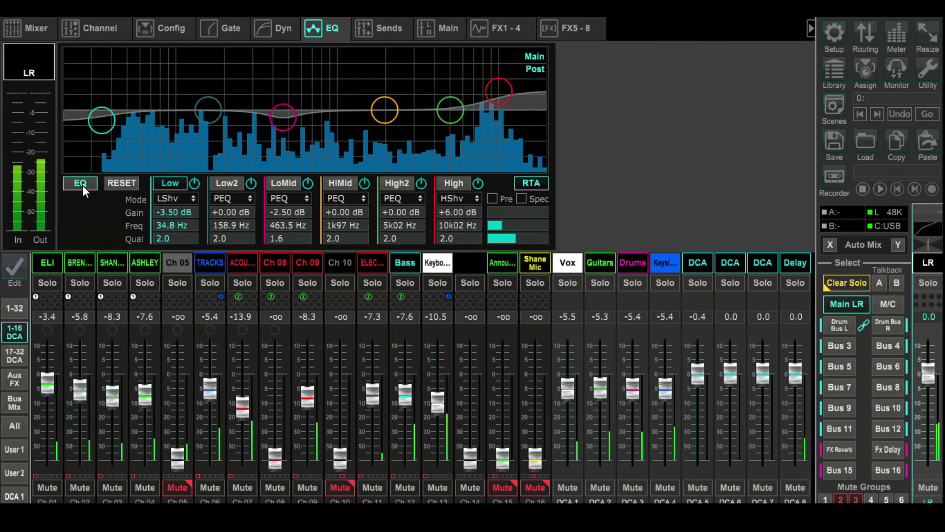
pyautogui.click(81, 185)
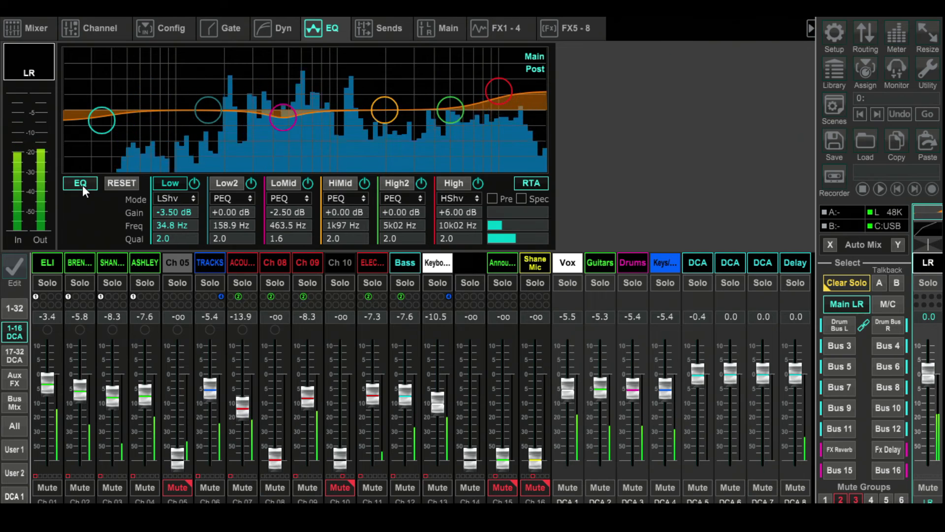
pyautogui.click(826, 499)
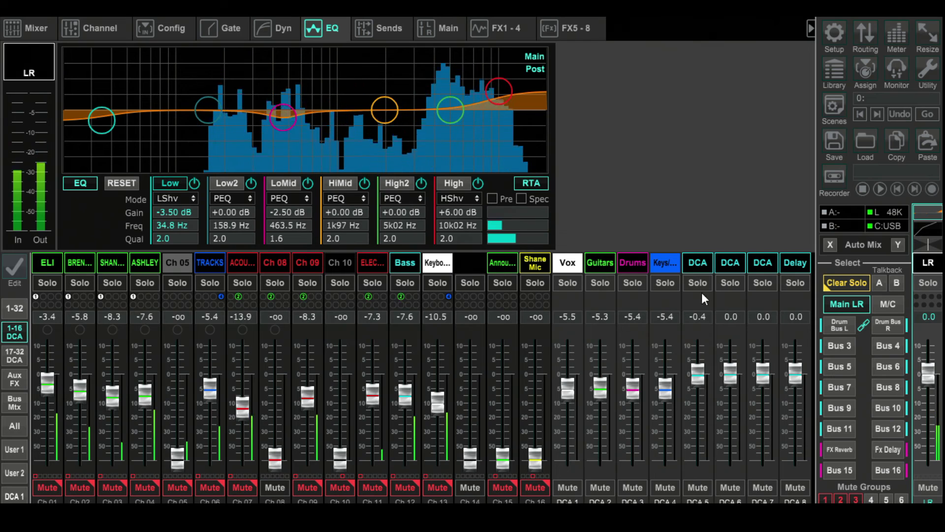
# Set the main LR compressor to 40 ms attack, 5 ms release and a 4.0 ratio
pyautogui.click(278, 29)
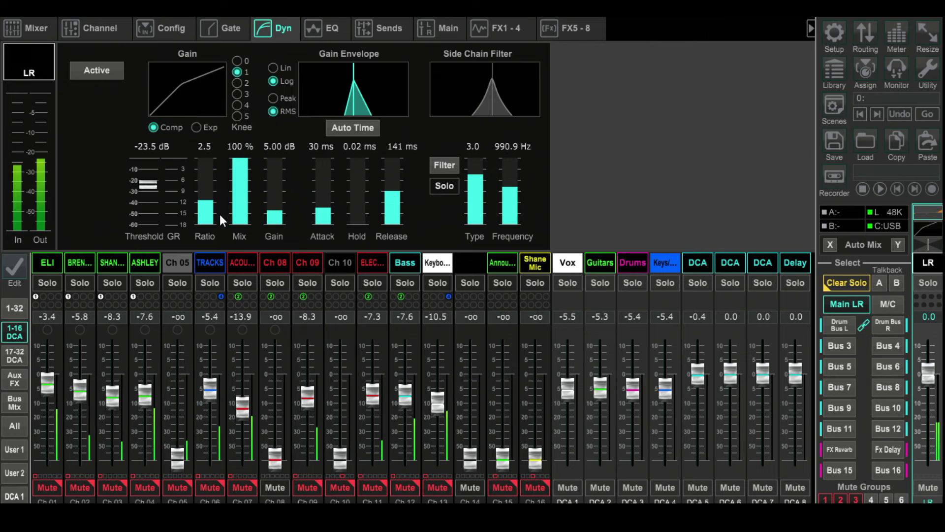
pyautogui.moveTo(323, 209)
pyautogui.moveTo(323, 201); pyautogui.dragTo(323, 192)
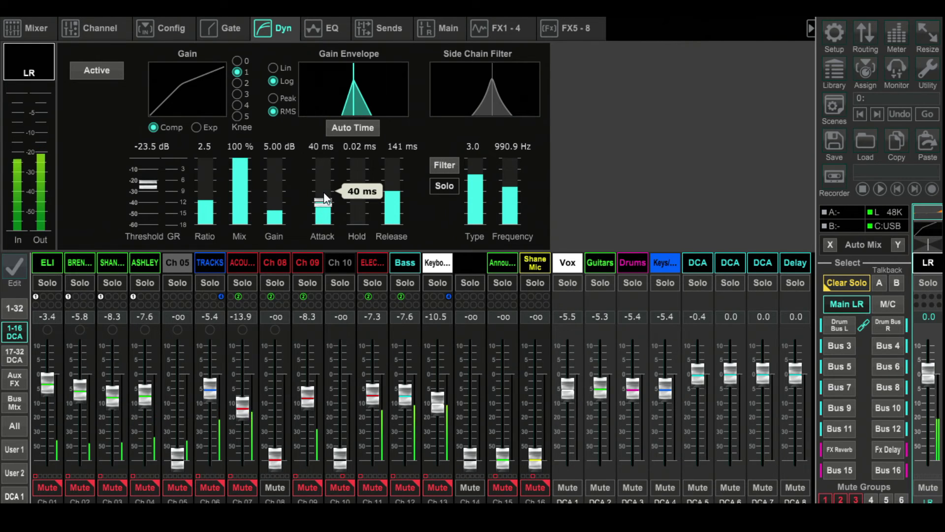
pyautogui.moveTo(395, 192); pyautogui.dragTo(397, 227)
pyautogui.moveTo(369, 226)
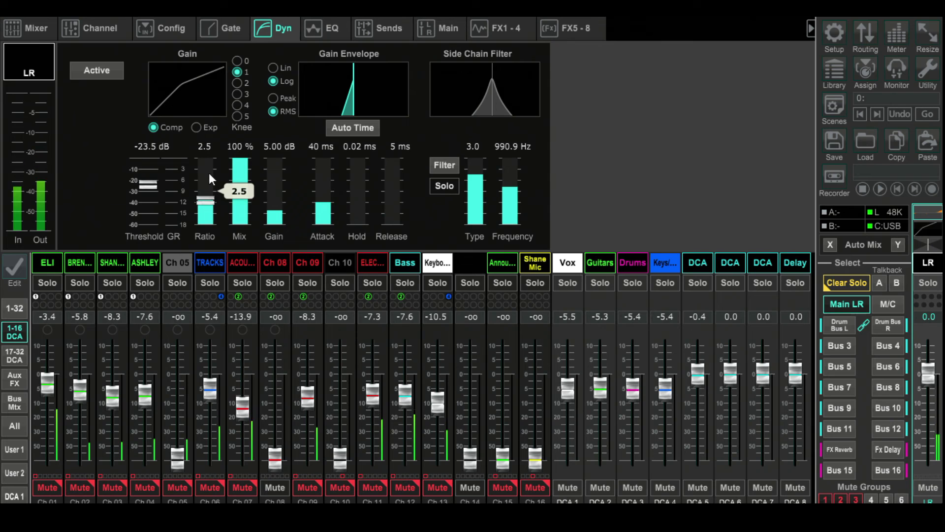
pyautogui.moveTo(207, 185)
pyautogui.moveTo(208, 197); pyautogui.dragTo(209, 170)
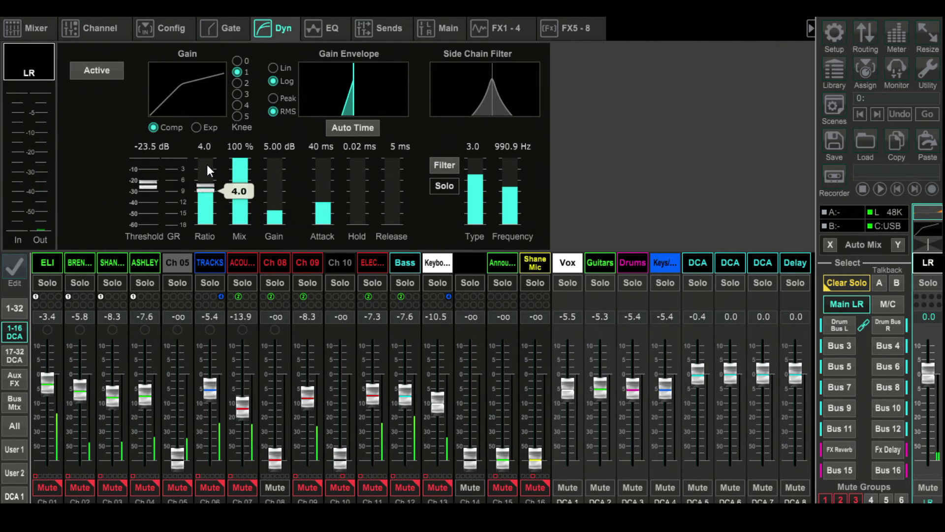
# Audition the main LR compressor with mute group 1 released, reactivate the mute group, and leave the compressor active
pyautogui.moveTo(275, 217)
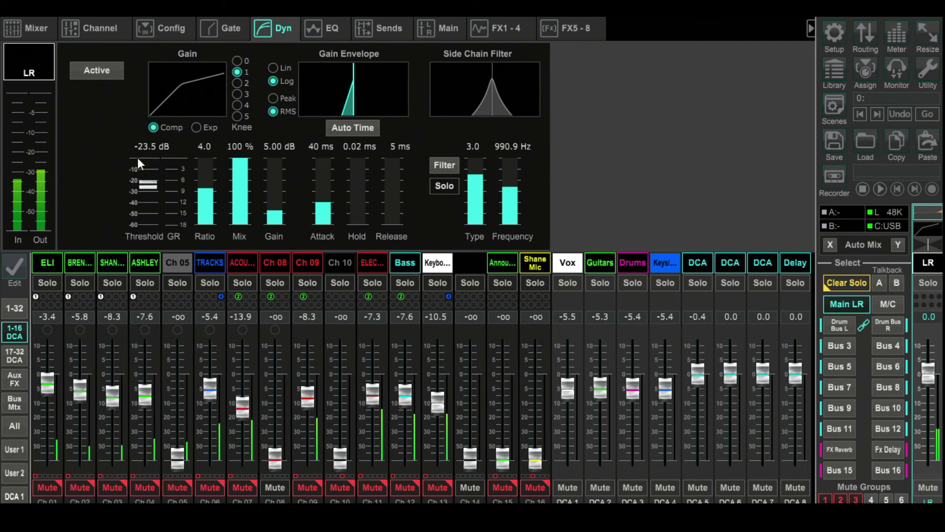
pyautogui.click(825, 499)
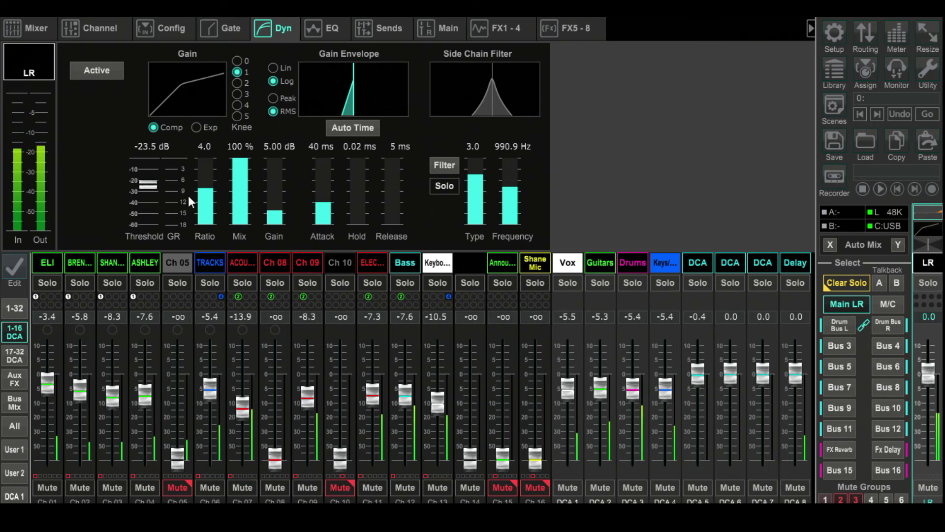
pyautogui.click(98, 74)
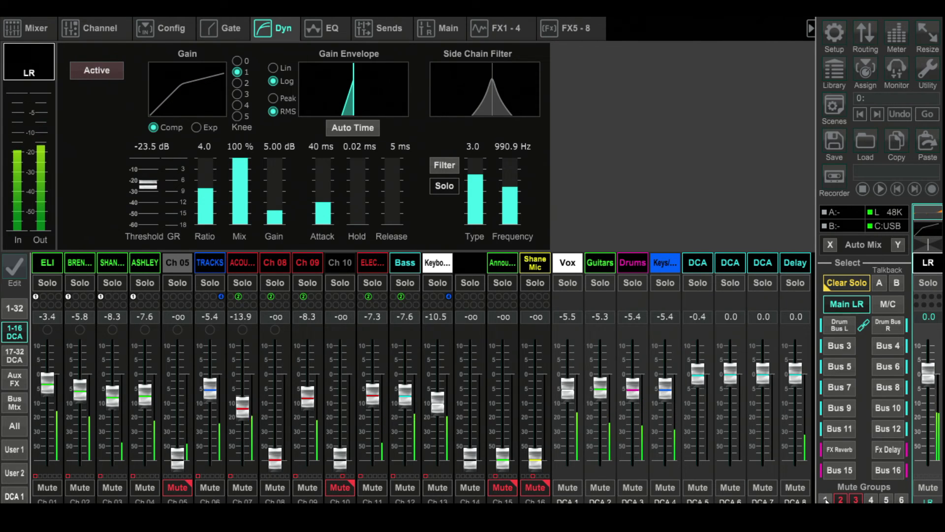
pyautogui.click(825, 499)
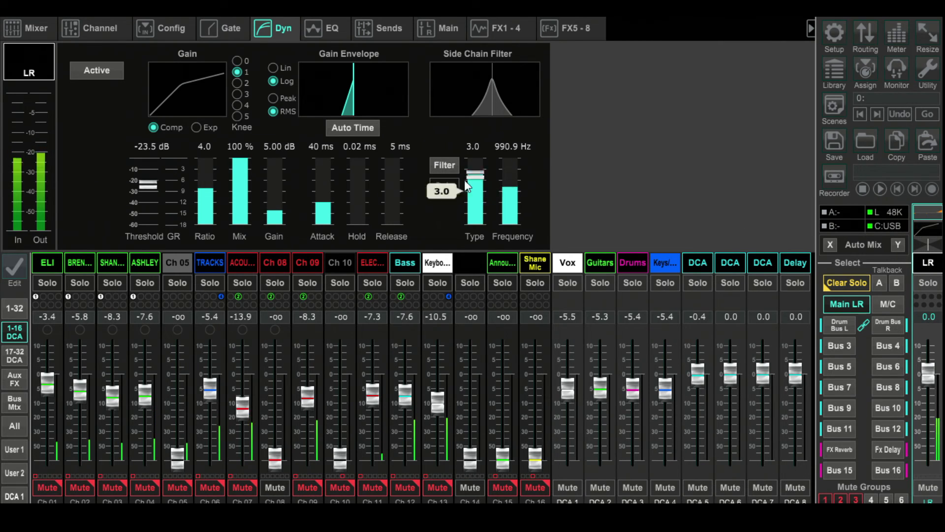
pyautogui.click(95, 70)
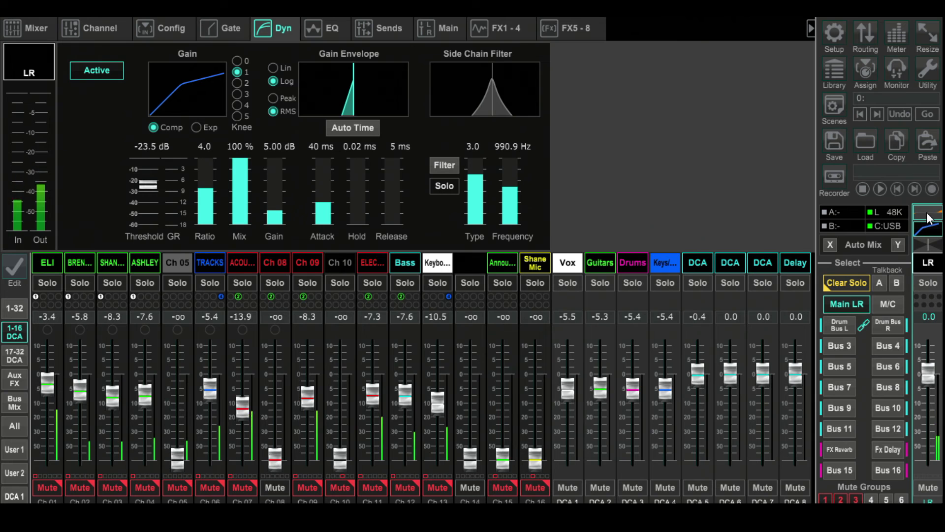
# Review the main LR sends to the matrices and Matrix 1's EQ and dynamics settings
pyautogui.click(393, 31)
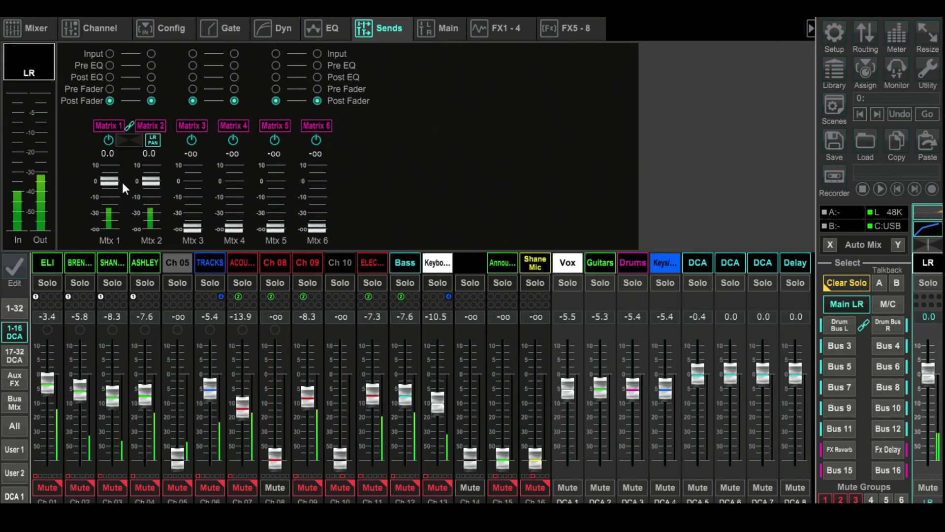
pyautogui.click(14, 403)
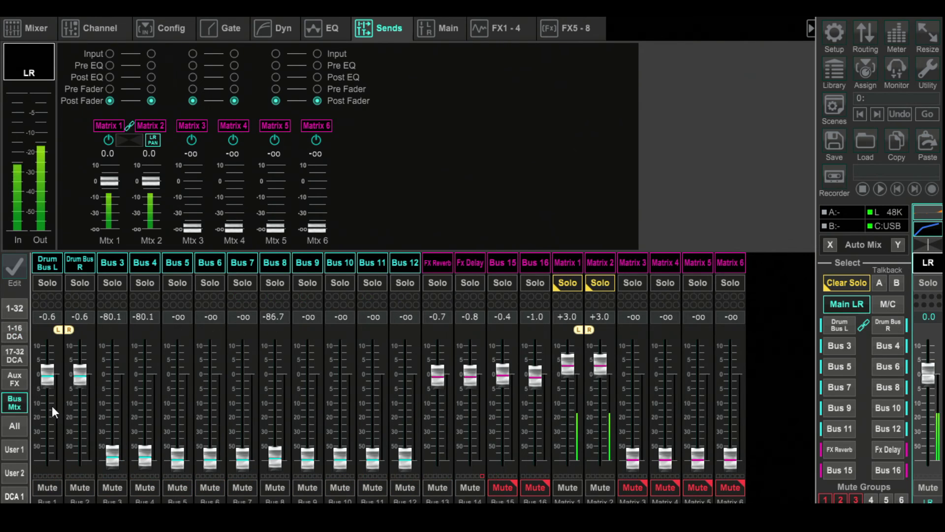
pyautogui.click(569, 264)
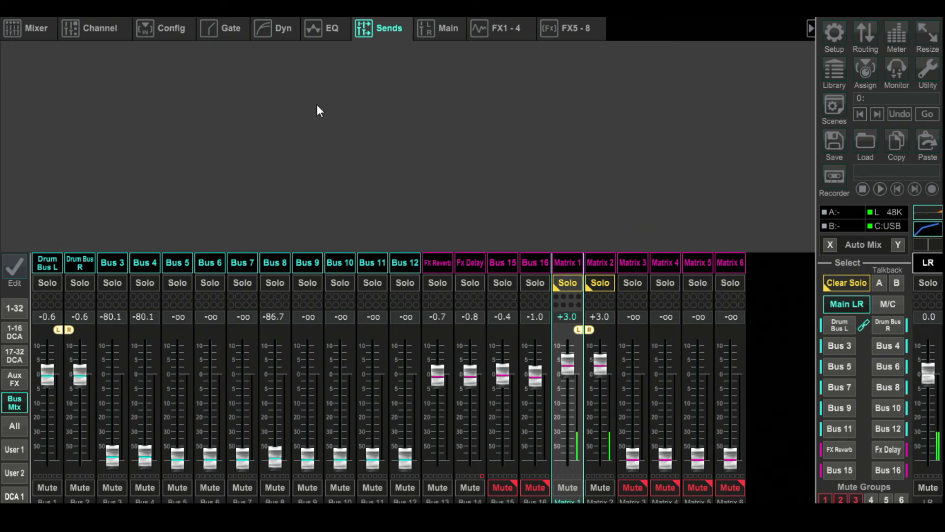
pyautogui.click(324, 31)
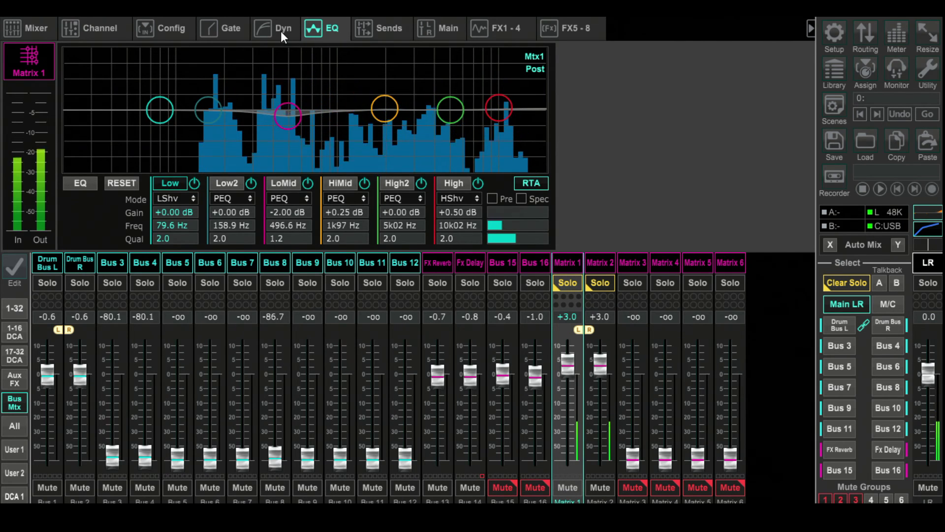
pyautogui.click(274, 30)
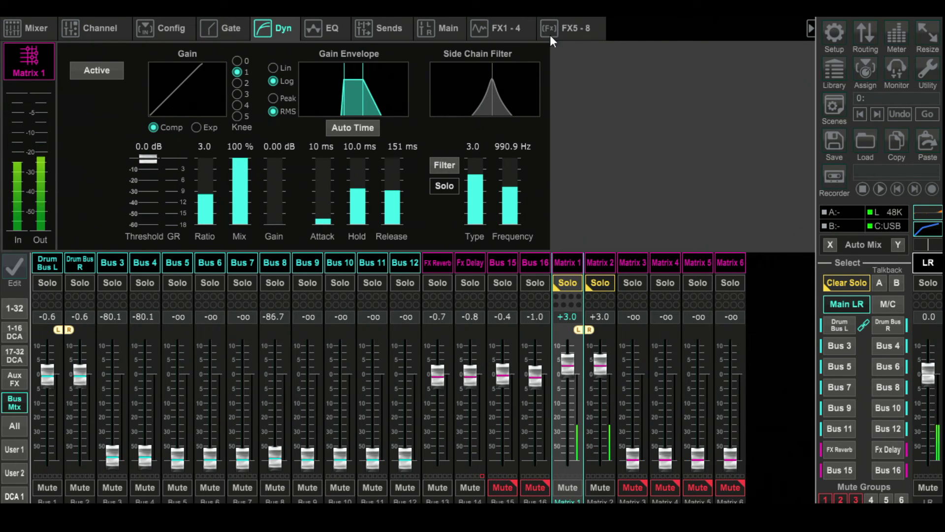
# Examine the FX 8 Precision Limiter assigned to Matrix 1 and 2, including its input gain, and close it
pyautogui.click(581, 27)
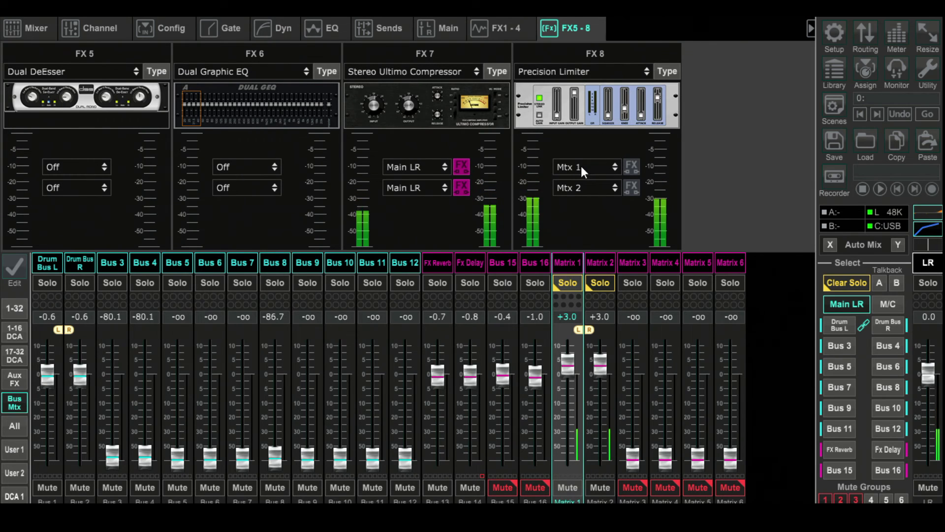
pyautogui.click(630, 168)
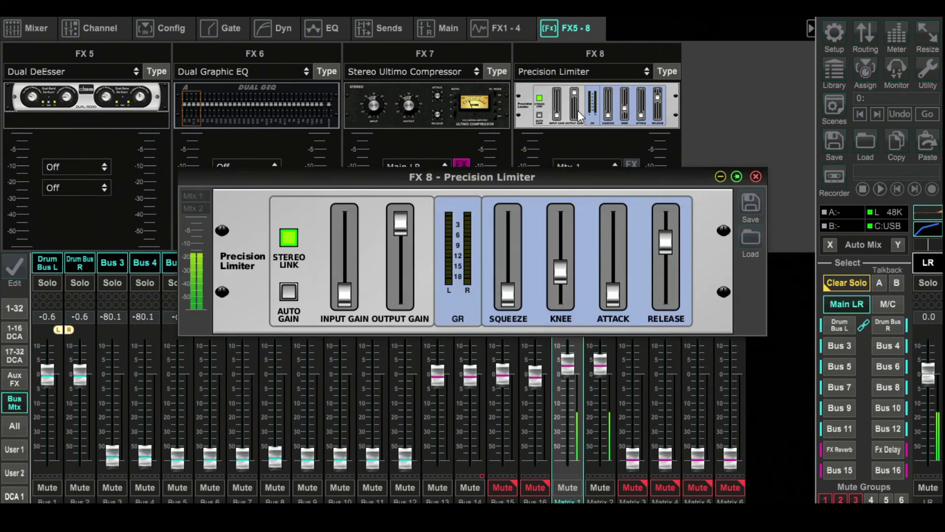
pyautogui.moveTo(344, 297)
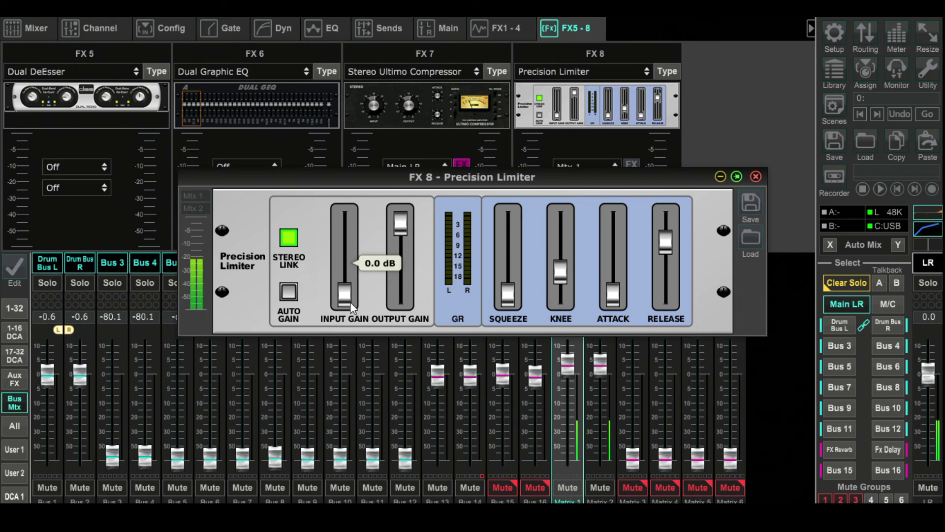
pyautogui.click(756, 177)
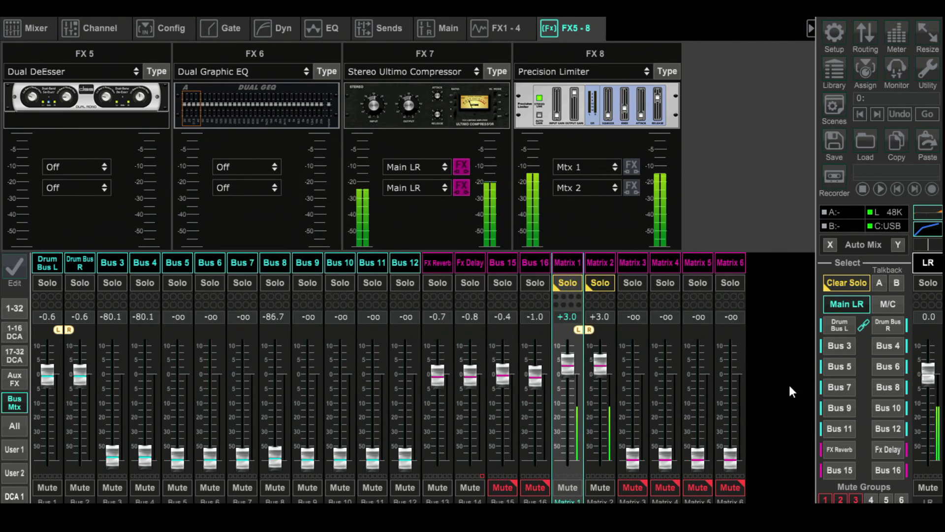
# With mute group 1 released, raise the FX 8 Precision Limiter's input gain, close it, and reactivate the mute group
pyautogui.click(824, 499)
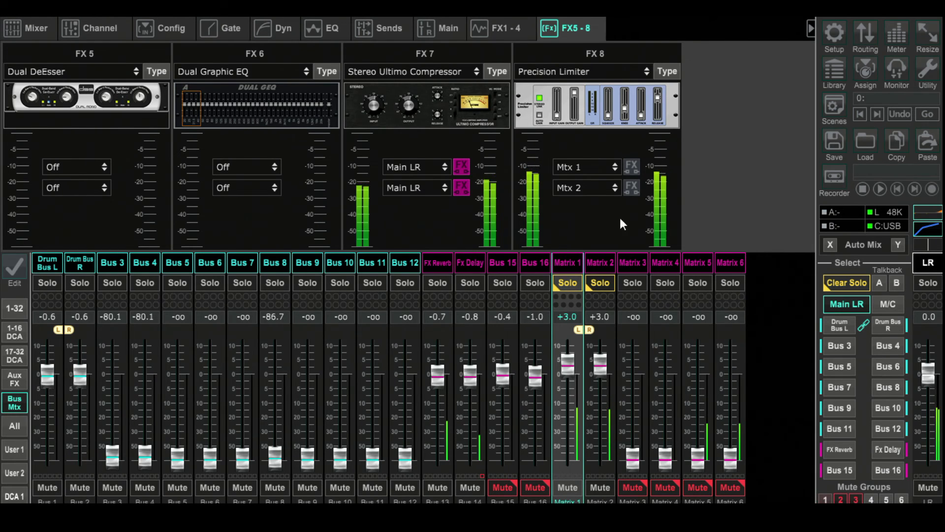
pyautogui.click(609, 108)
pyautogui.moveTo(398, 282)
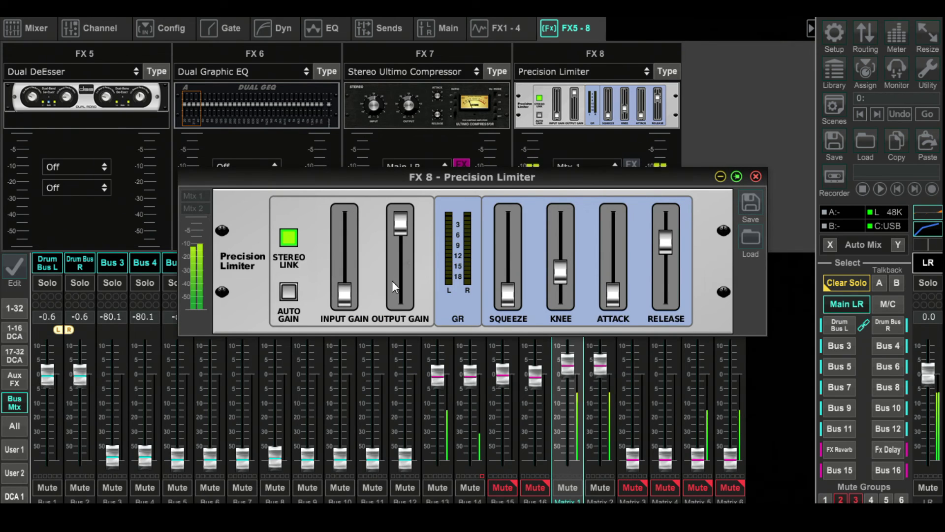
pyautogui.moveTo(346, 298); pyautogui.dragTo(341, 253)
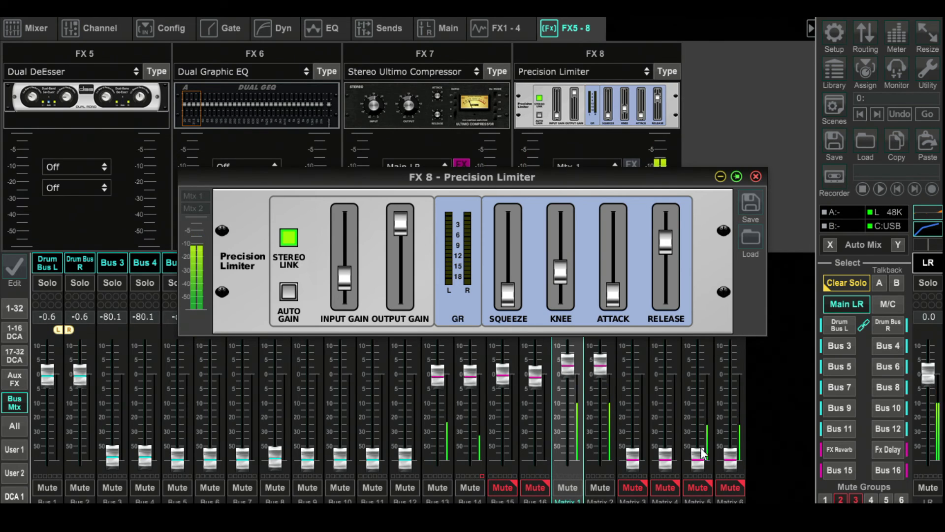
pyautogui.click(825, 499)
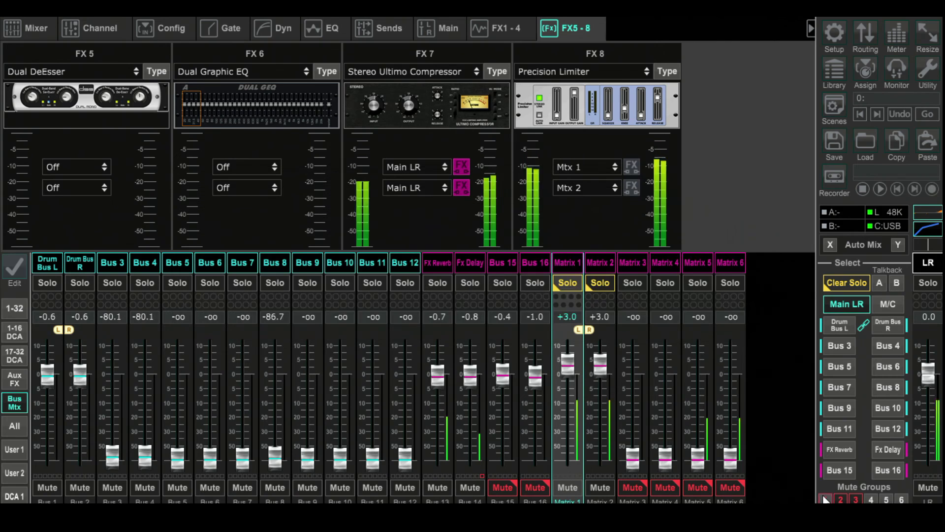
# Check the FX 8 Precision Limiter with mute group 1 released, close it, and reactivate the mute group
pyautogui.click(616, 105)
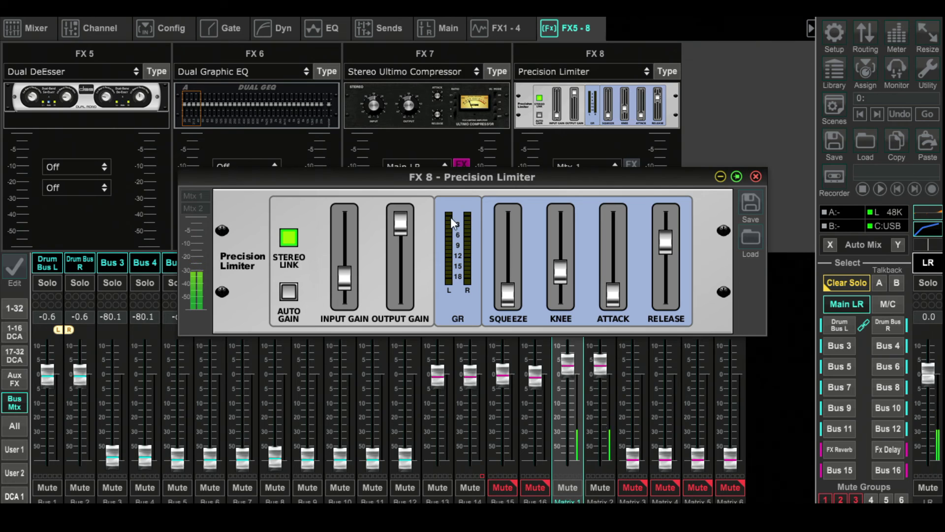
pyautogui.click(821, 501)
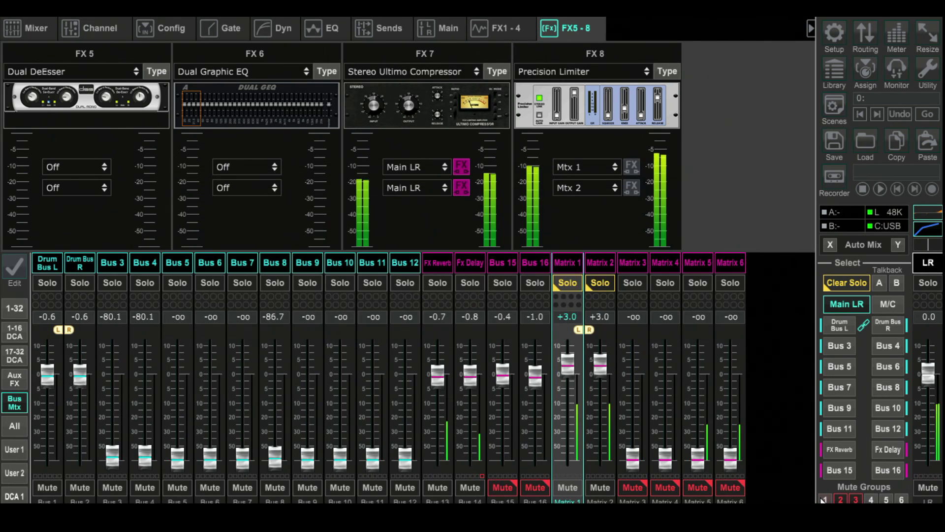
pyautogui.click(619, 114)
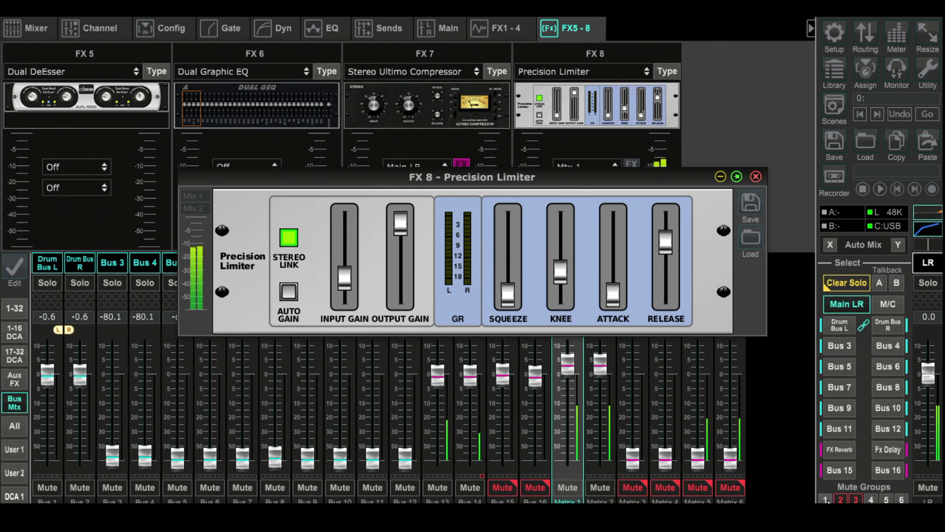
pyautogui.click(827, 499)
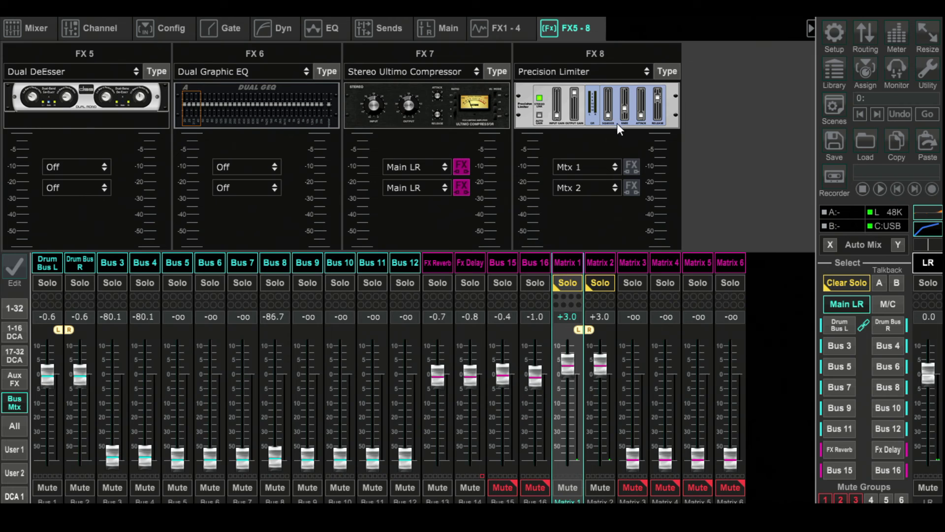
# Enable the FX 8 Precision Limiter inserts on Matrix 1 and 2, check the limiter with mute group 1 released, and close it
pyautogui.click(632, 166)
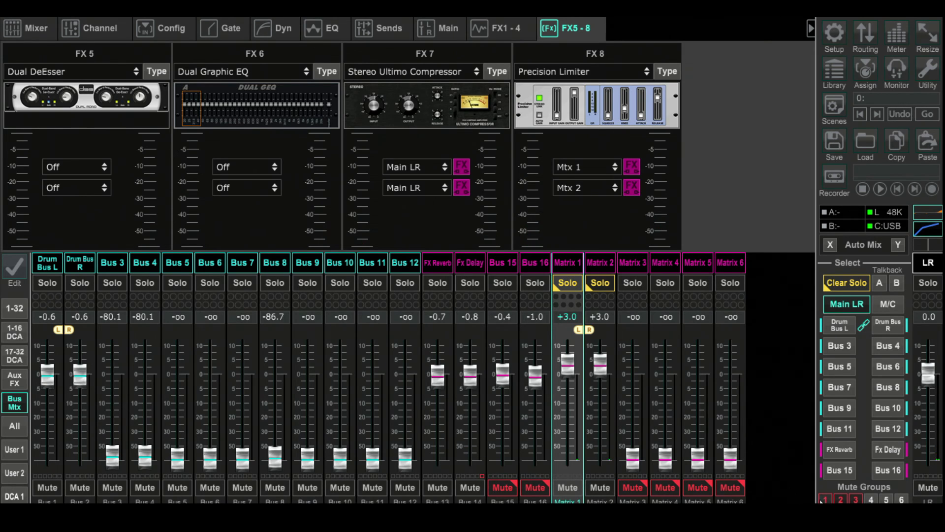
pyautogui.click(614, 114)
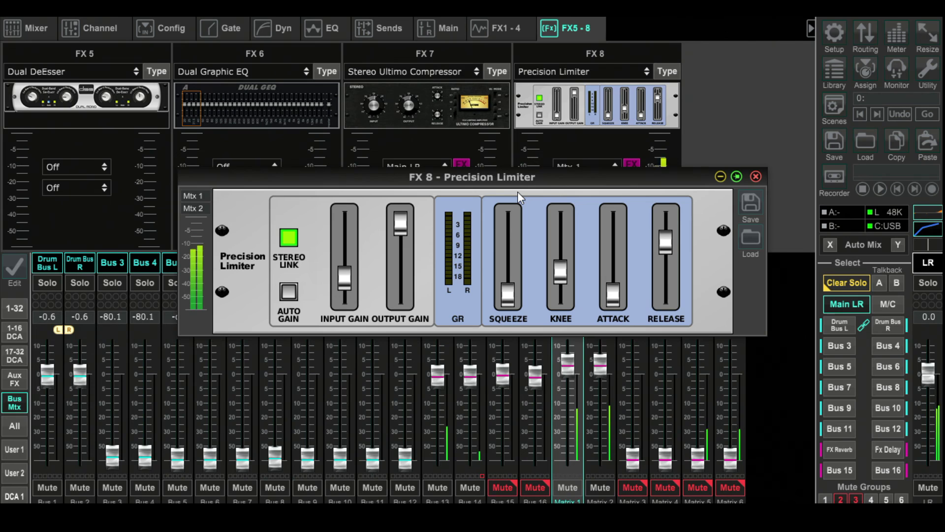
pyautogui.click(755, 177)
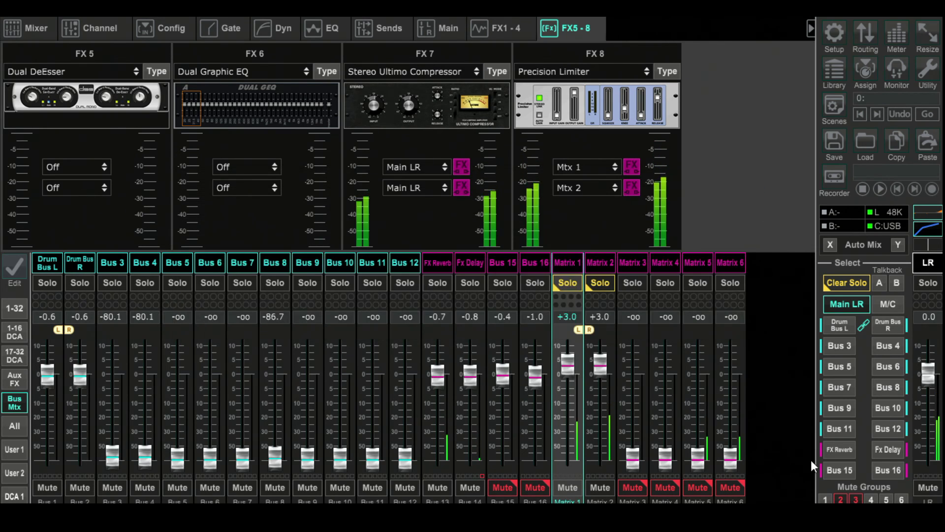
# Reactivate mute group 1 and set the Matrix 1 and Matrix 2 fader levels to 0.0 dB
pyautogui.click(826, 499)
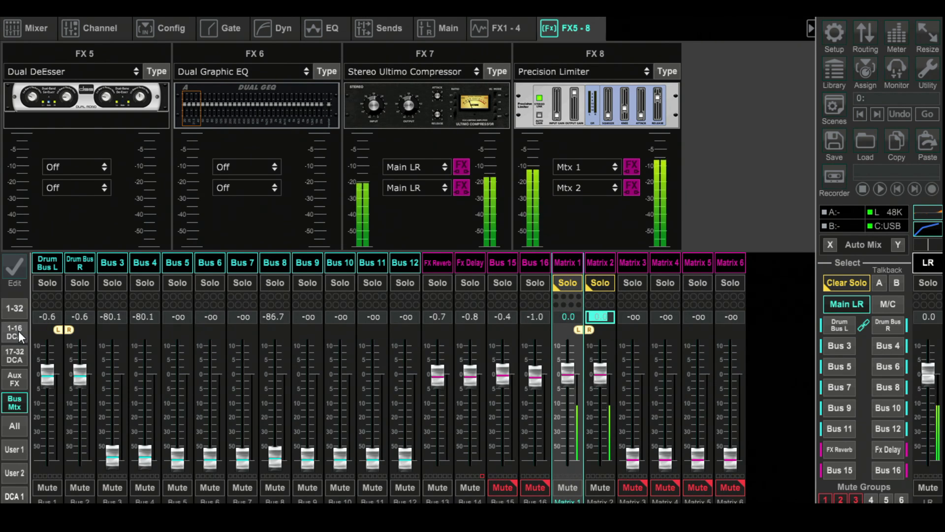
pyautogui.click(714, 220)
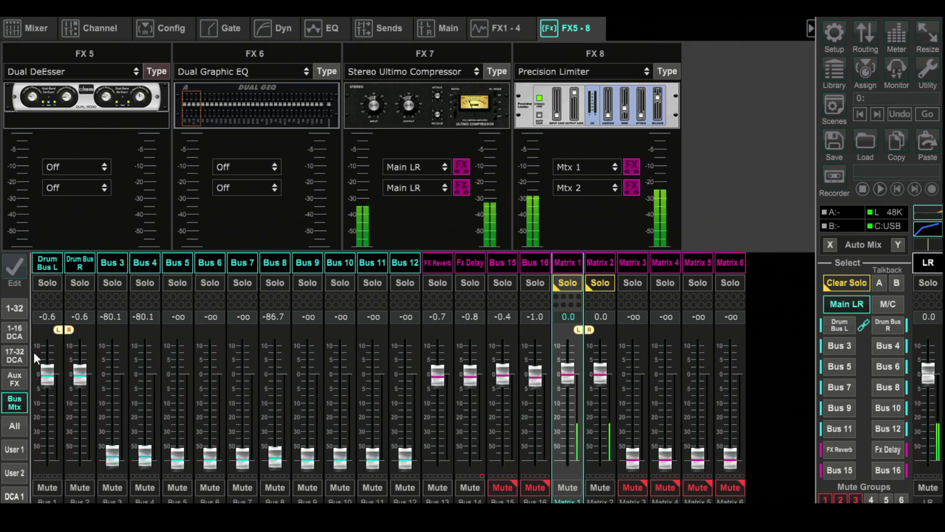
# Show channels 1-16 with the DCAs and lower the Delay DCA fader to about -1.2 dB
pyautogui.click(16, 331)
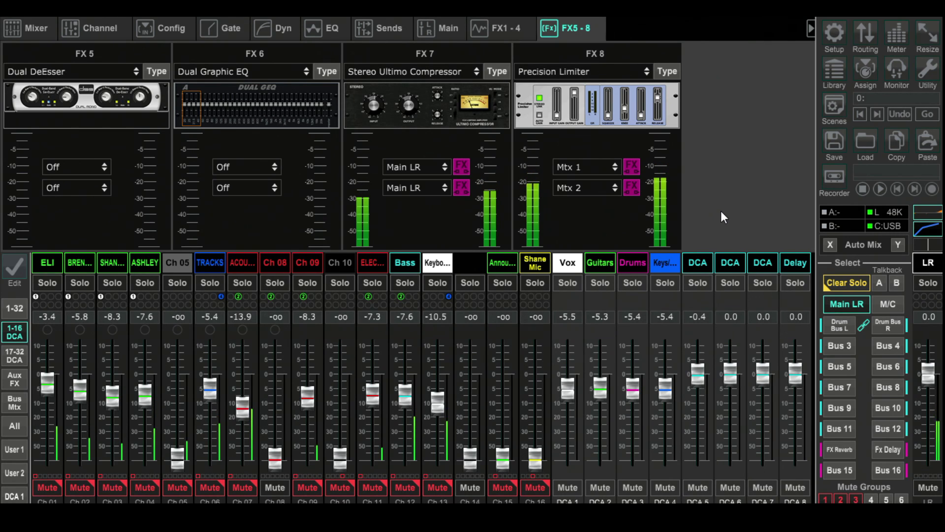
pyautogui.moveTo(795, 373)
pyautogui.mouseDown()
pyautogui.moveTo(792, 364)
pyautogui.moveTo(793, 374)
pyautogui.mouseUp()
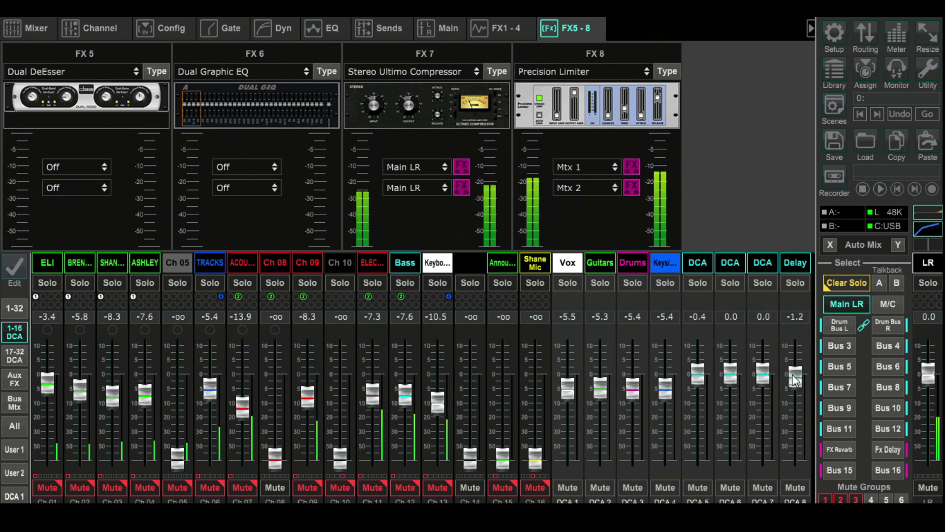